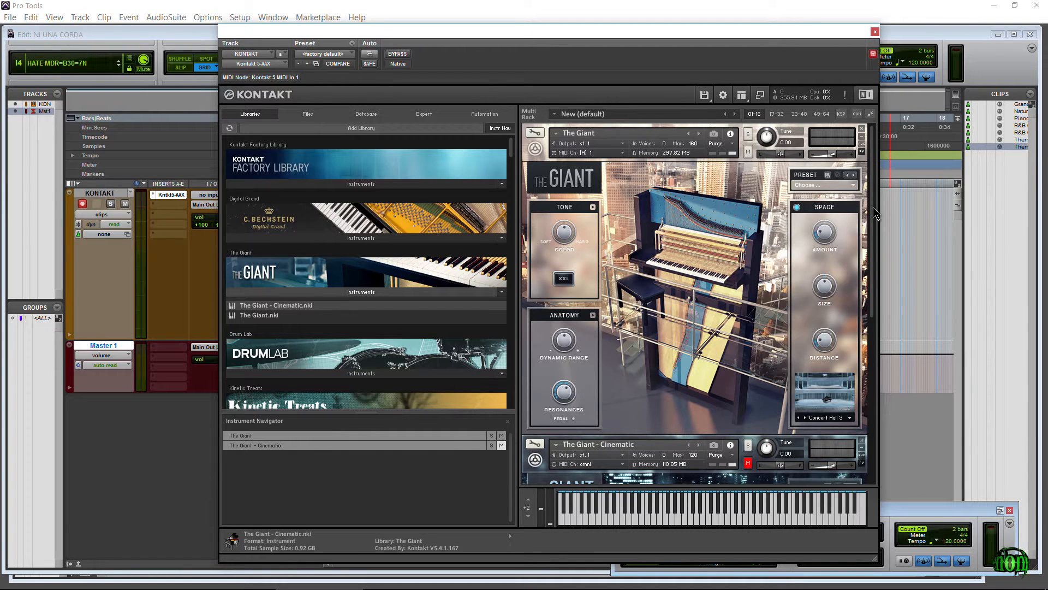
Switch to The Giant's PDF manual to view the Welcome to THE GIANT page, and return to Pro Tools.
left_click_drag(872, 221, 871, 197)
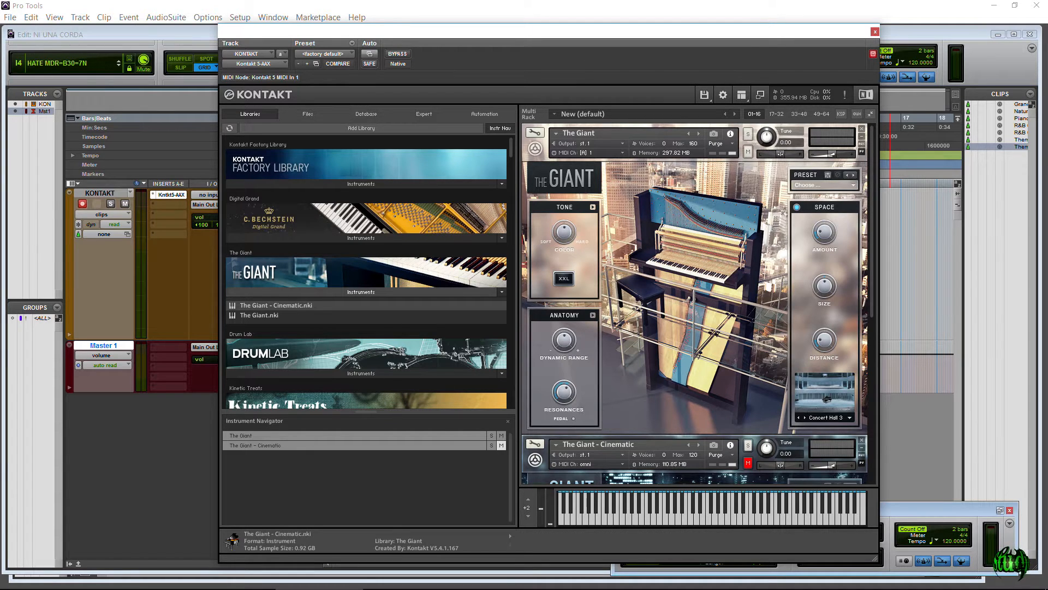
left_click(99, 578)
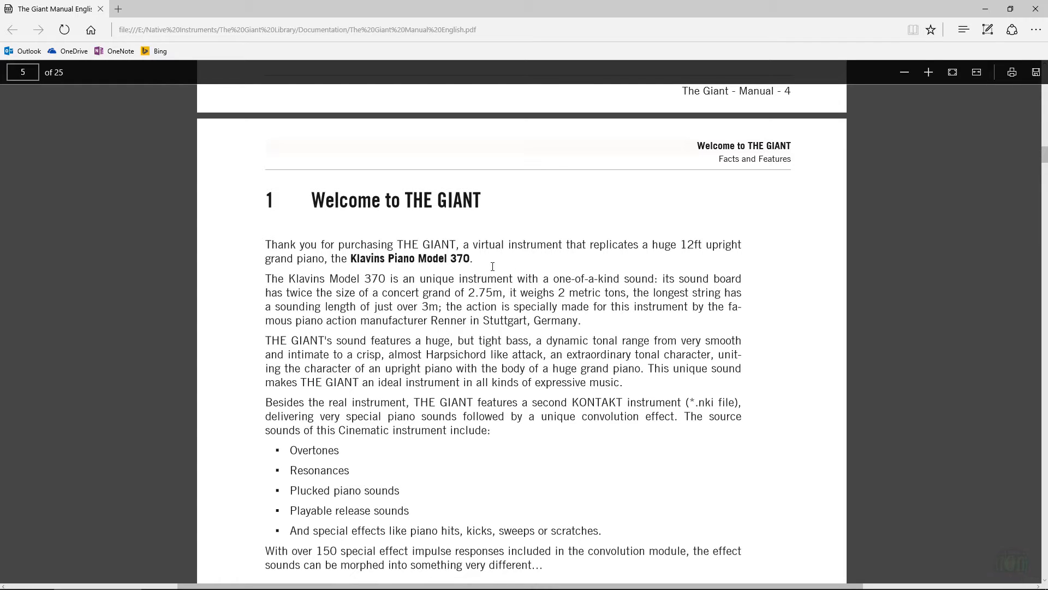
left_click(306, 582)
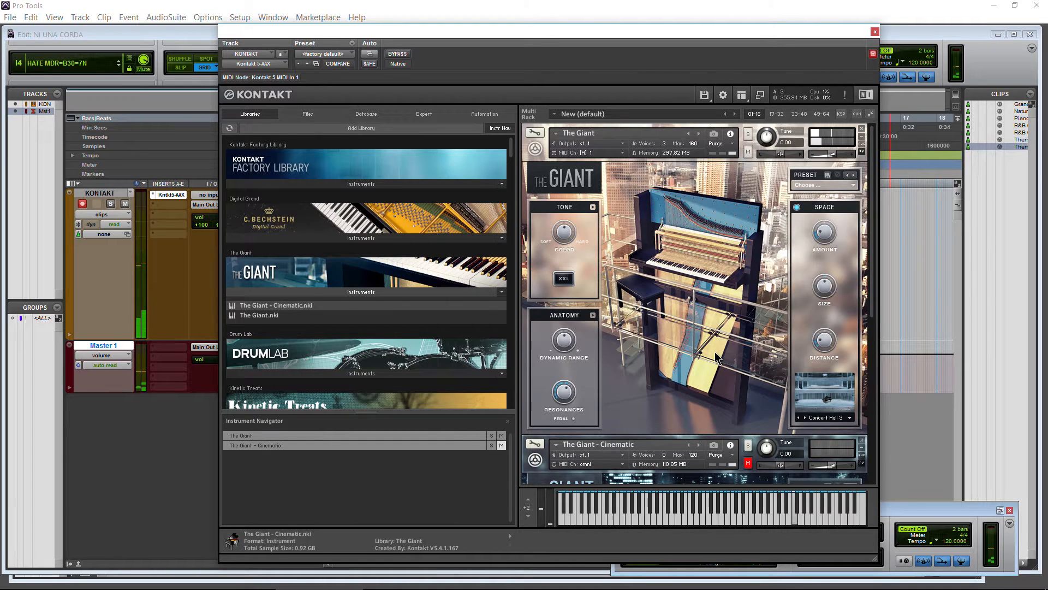
Start session playback and raise The Giant's instrument volume slightly in Kontakt.
left_click(958, 511)
left_click(749, 530)
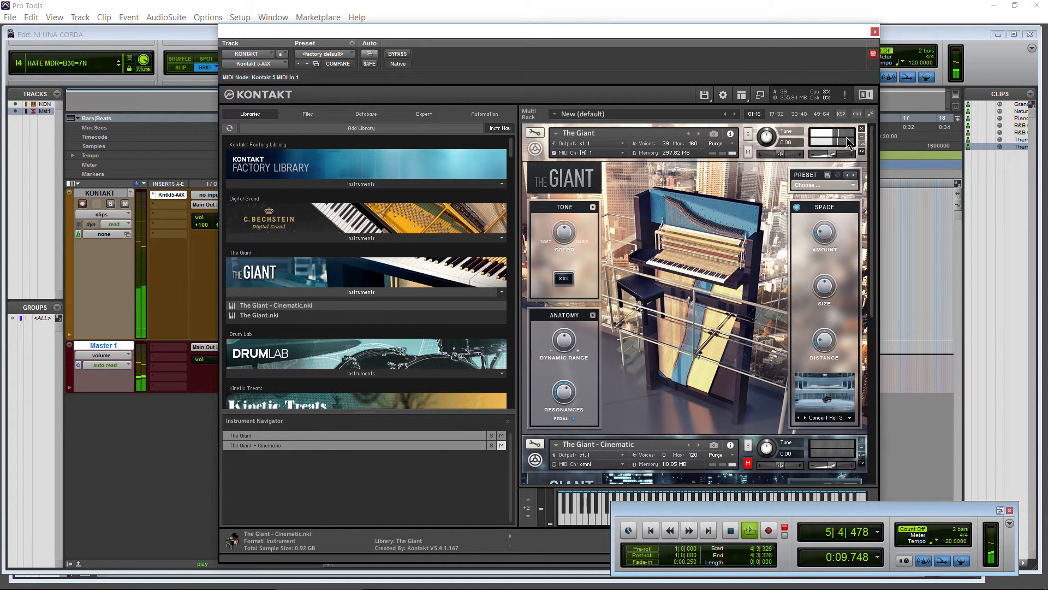
left_click(835, 156)
left_click_drag(835, 155, 838, 158)
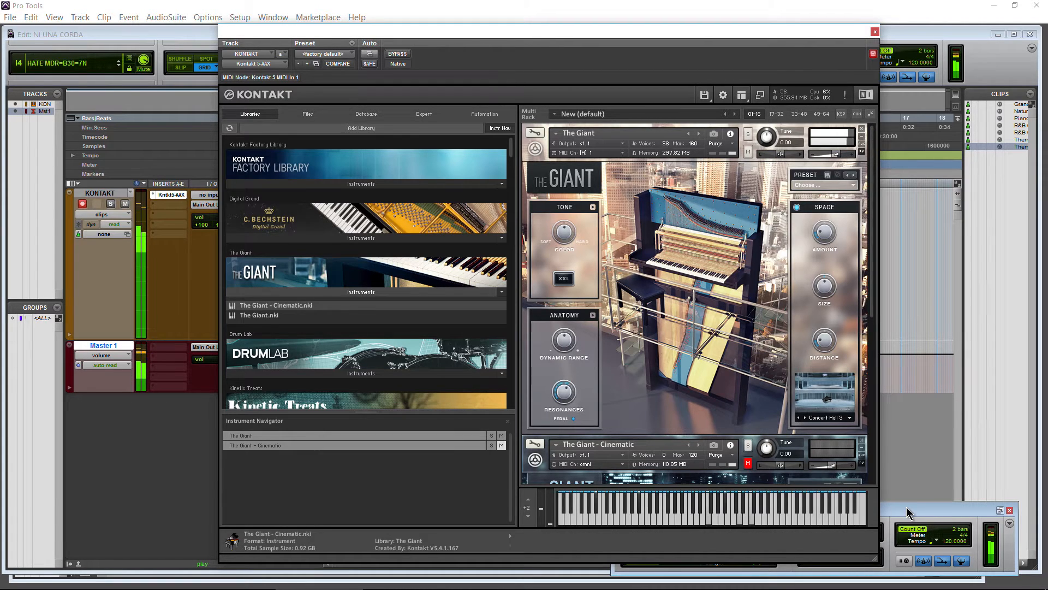
Stop playback and return the session to its start.
left_click(895, 522)
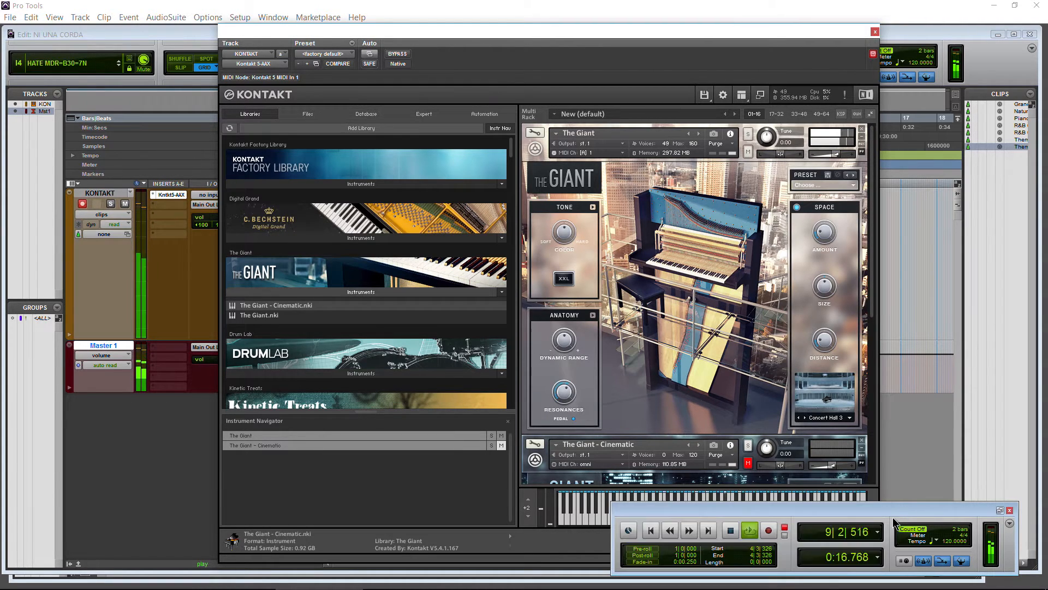
left_click(731, 530)
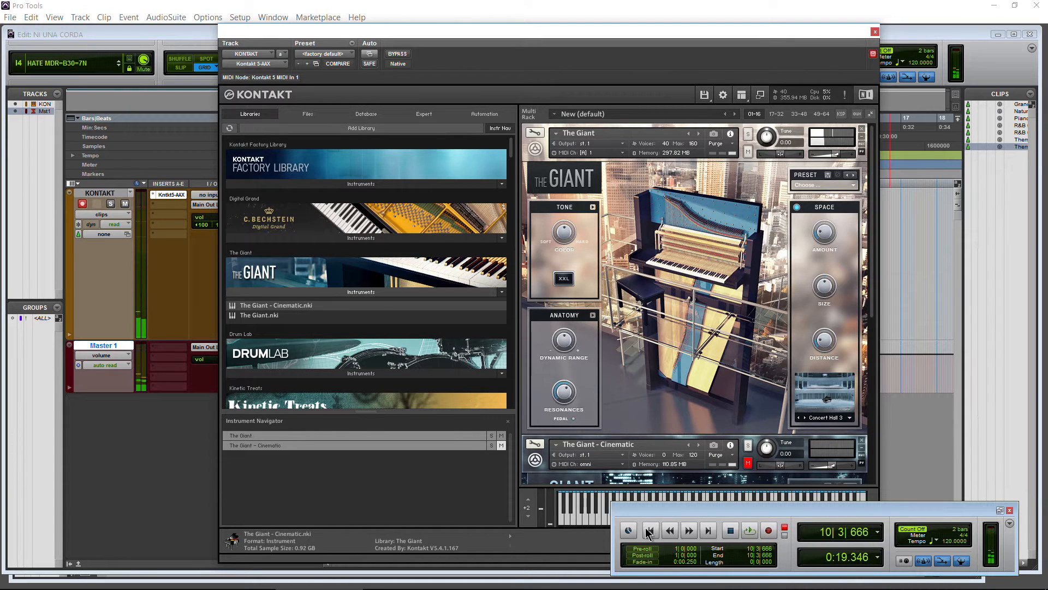
left_click(650, 530)
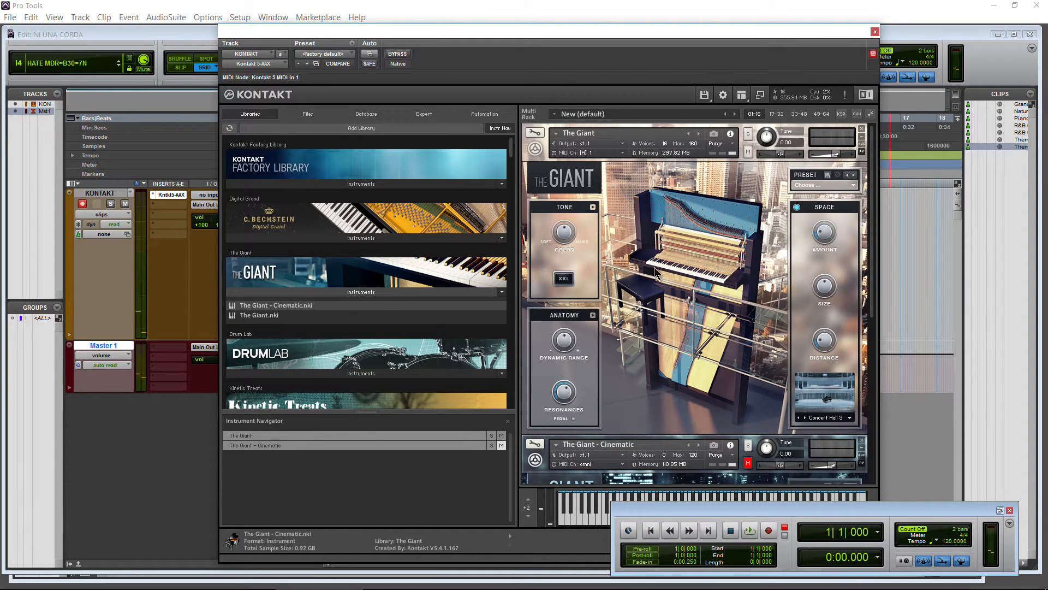
Show The Giant's snapshot view, load the Giant Pop snapshot, and play the session to audition it.
left_click(713, 134)
left_click(562, 148)
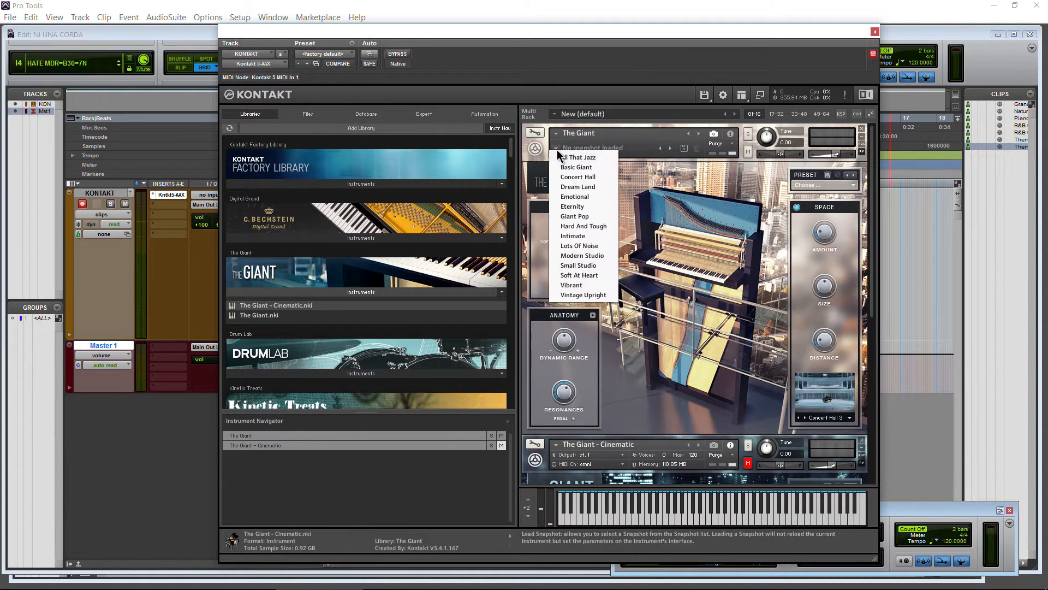
left_click(586, 217)
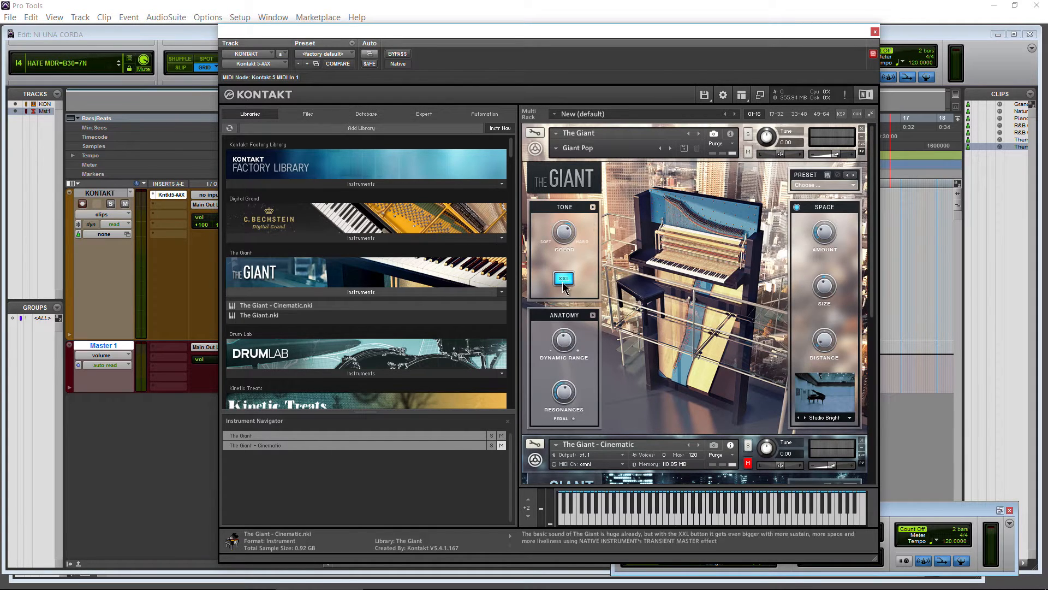
left_click(906, 516)
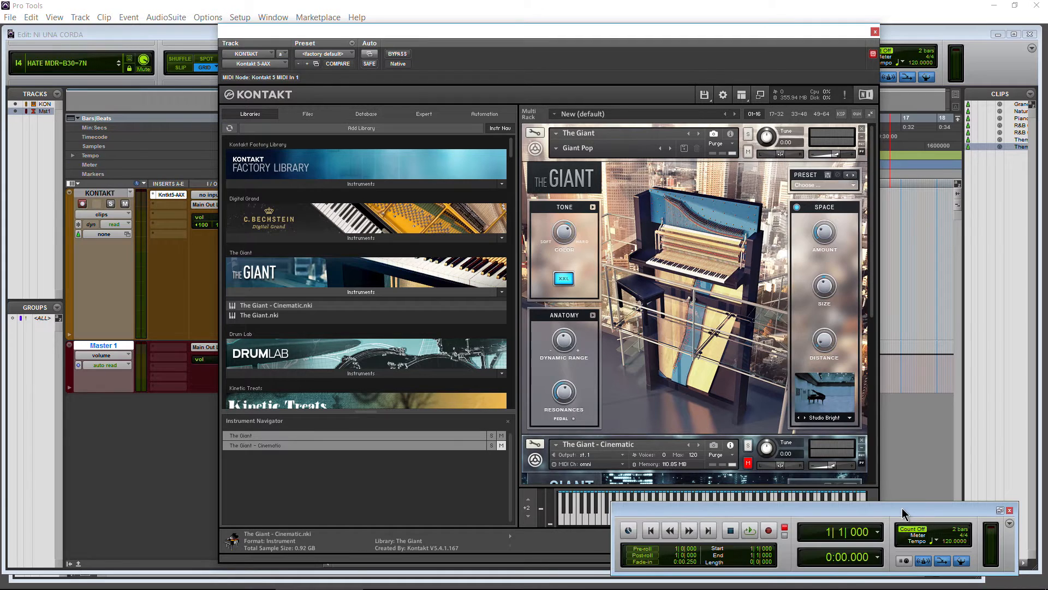
left_click(750, 533)
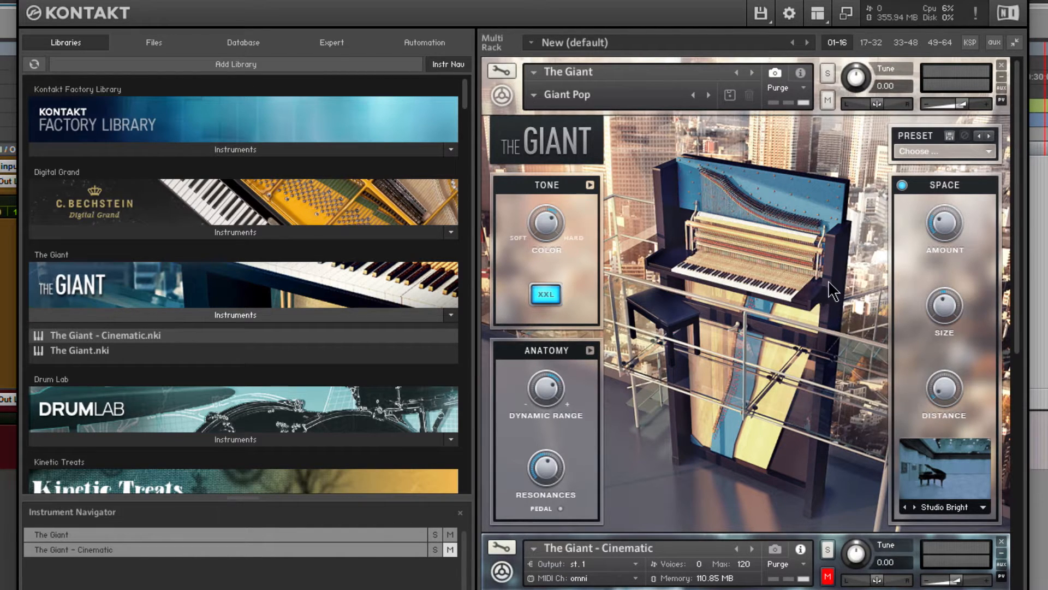
Audition the Concert Hall snapshot on The Giant and replace it with the Basic Giant snapshot.
left_click(560, 96)
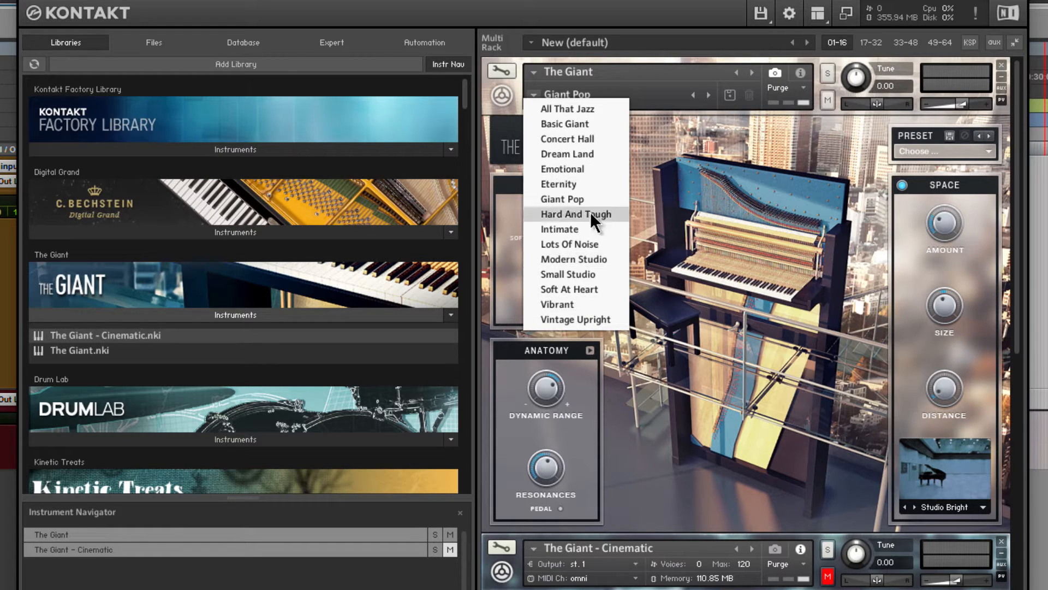
left_click(589, 140)
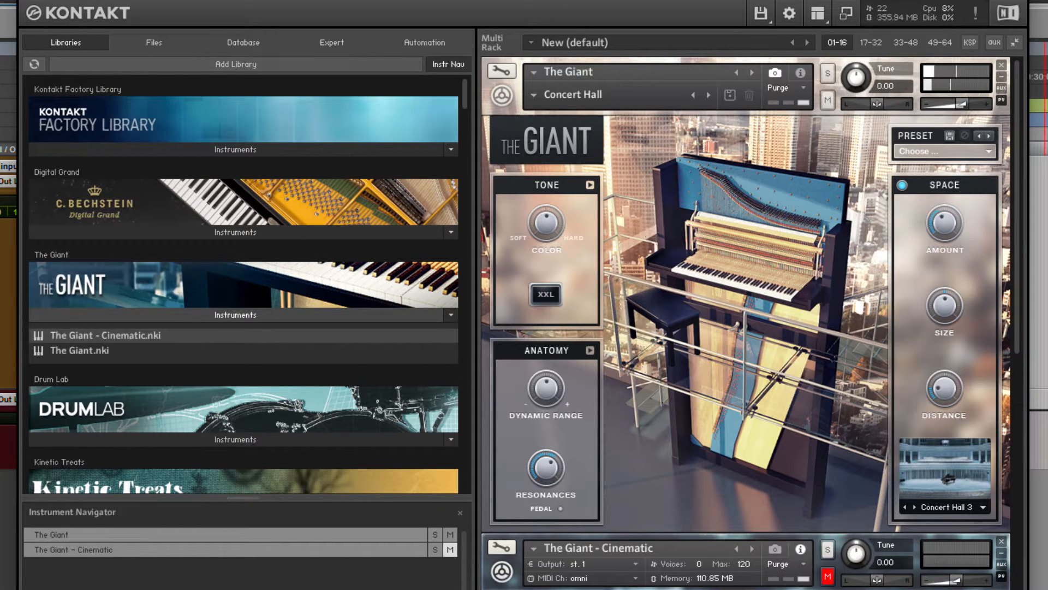
left_click(561, 96)
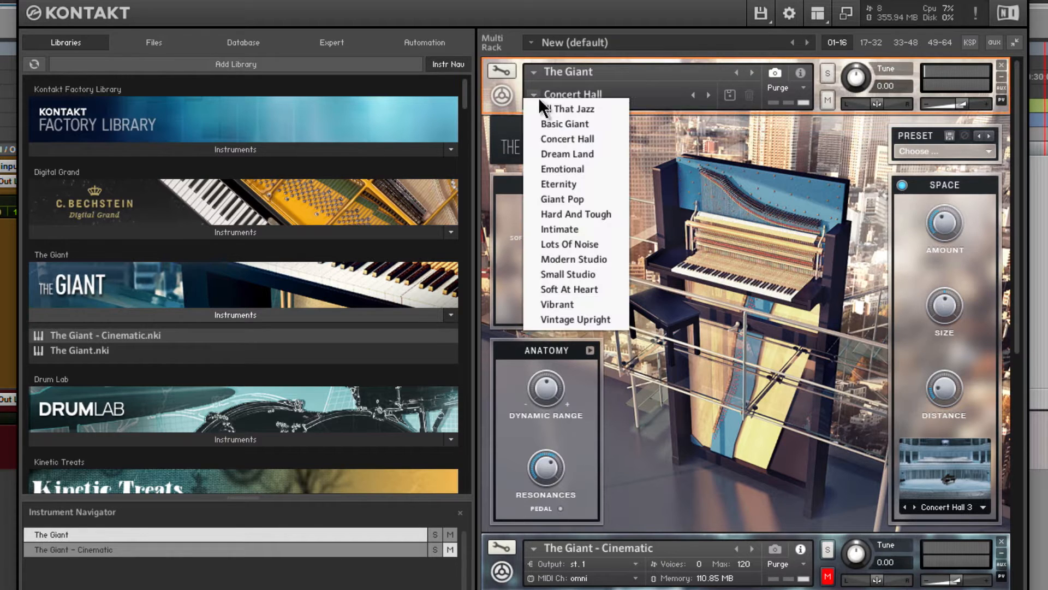
left_click(582, 121)
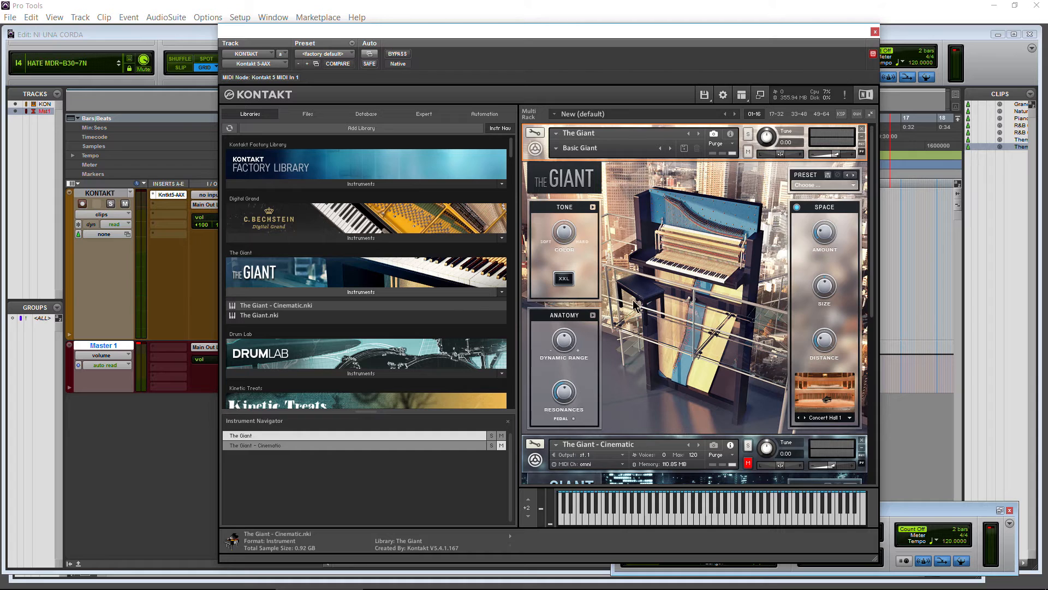
Switch to The Giant's PDF manual and review the Cinematic instrument's source sounds and the Facts and Features lists.
left_click(141, 584)
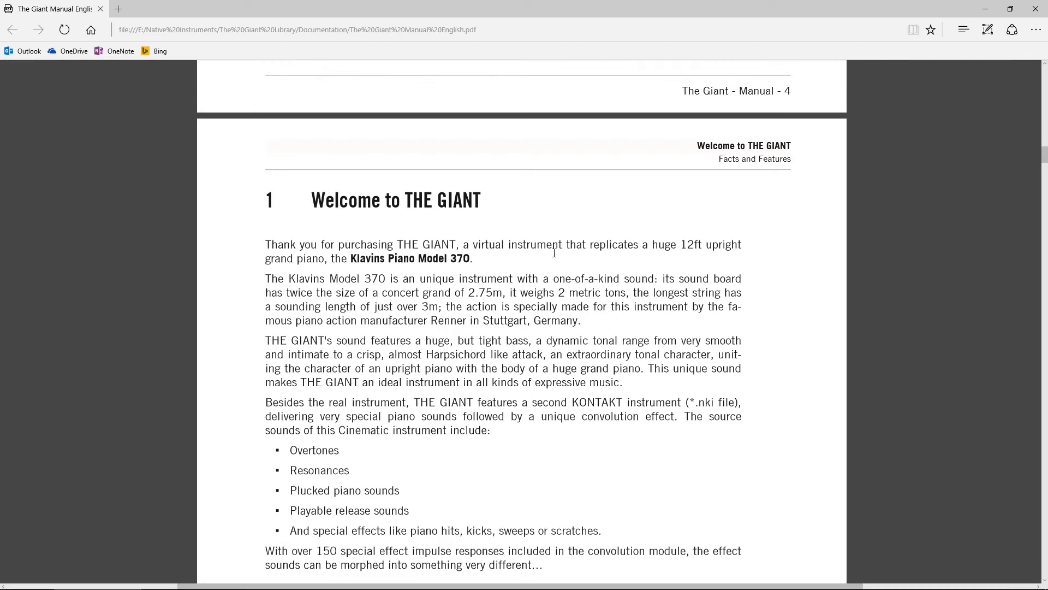
scroll(561, 253, "down", 4)
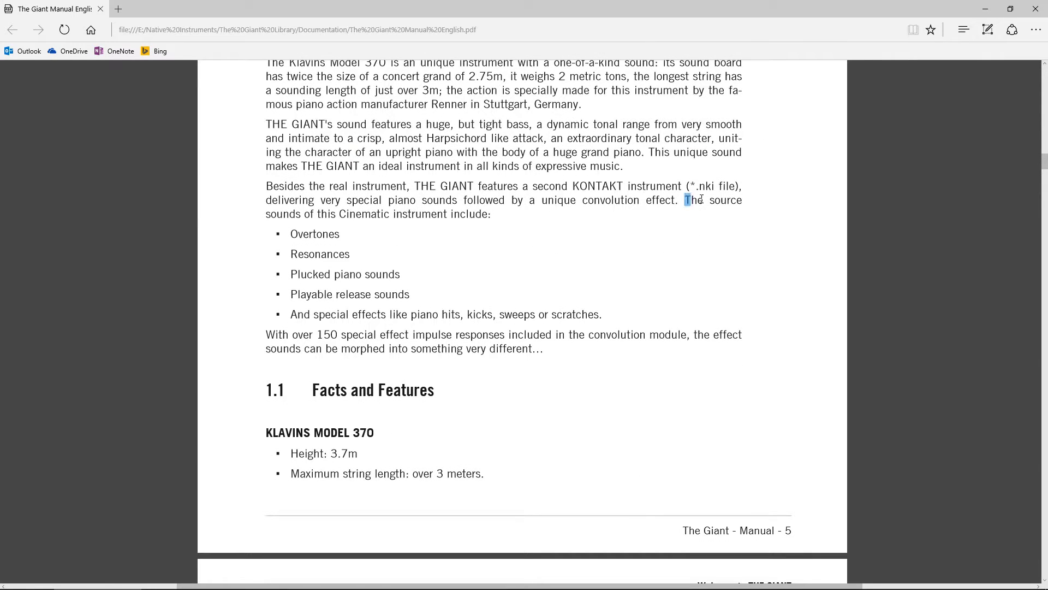
left_click_drag(339, 214, 471, 213)
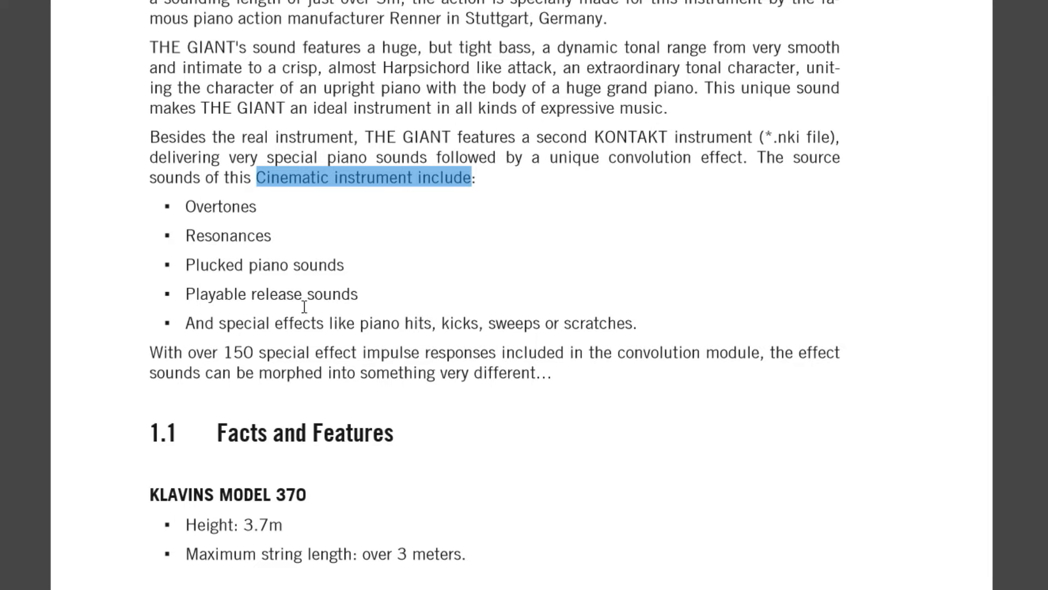
scroll(584, 305, "down", 3)
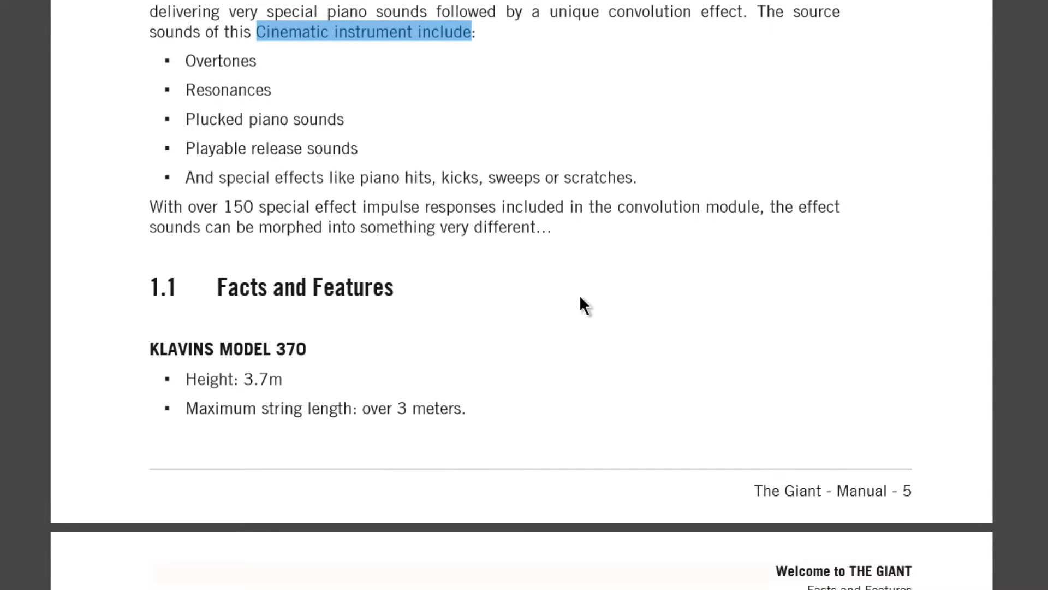
scroll(580, 298, "down", 10)
scroll(654, 292, "down", 1)
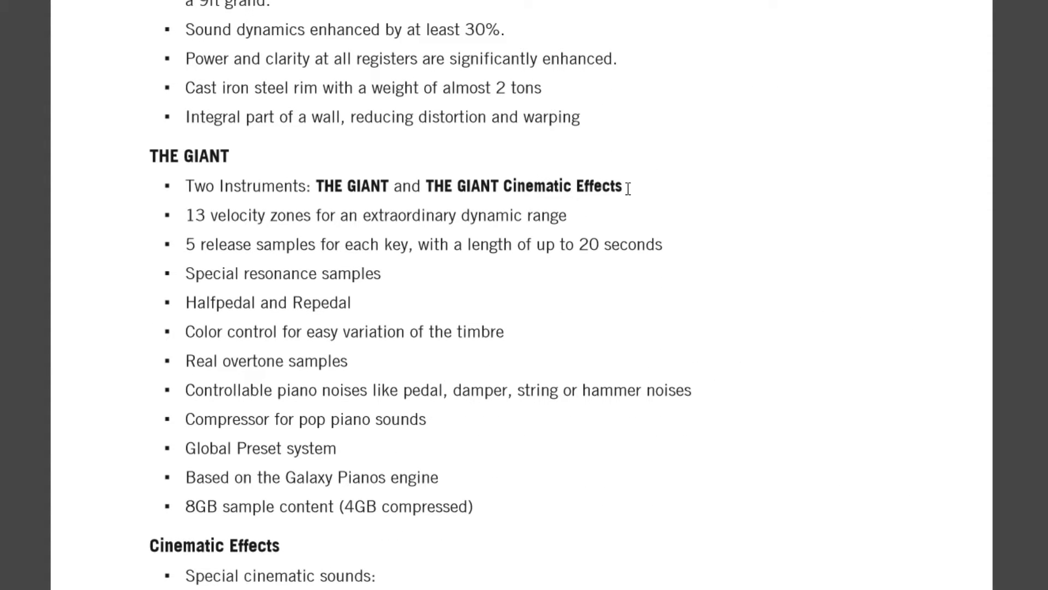
left_click_drag(191, 225, 509, 469)
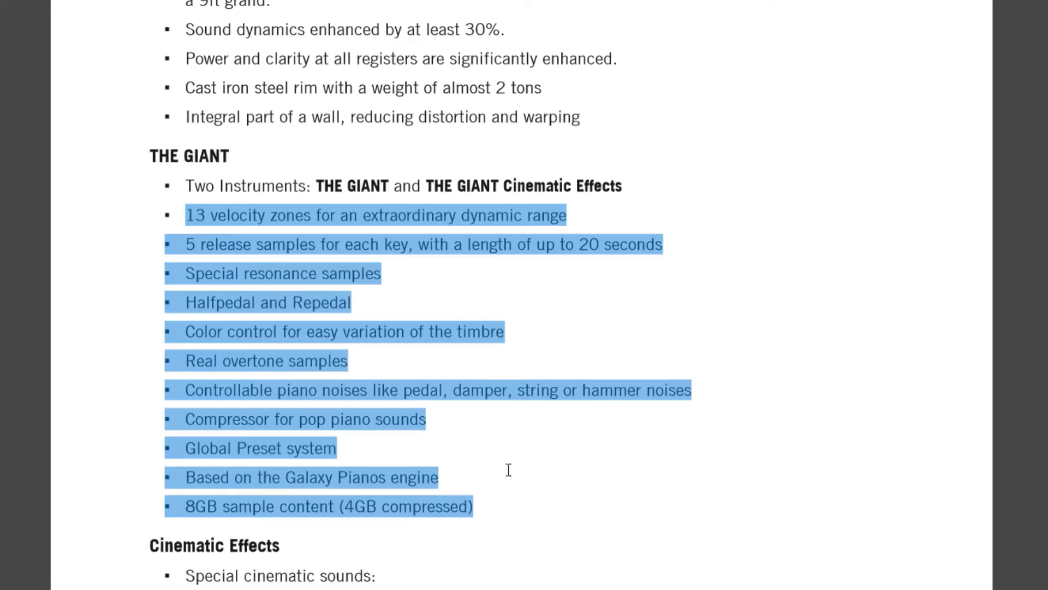
left_click(598, 470)
scroll(484, 288, "down", 5)
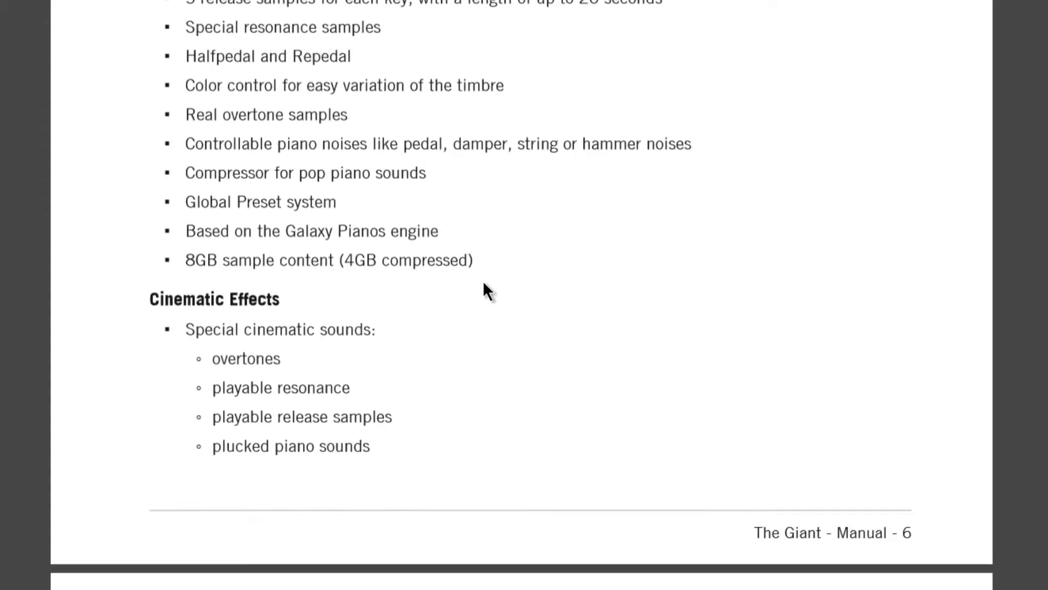
Examine the manual's Common Controls section on Presets and Space, up to the overview of THE GIANT interface.
scroll(447, 244, "down", 20)
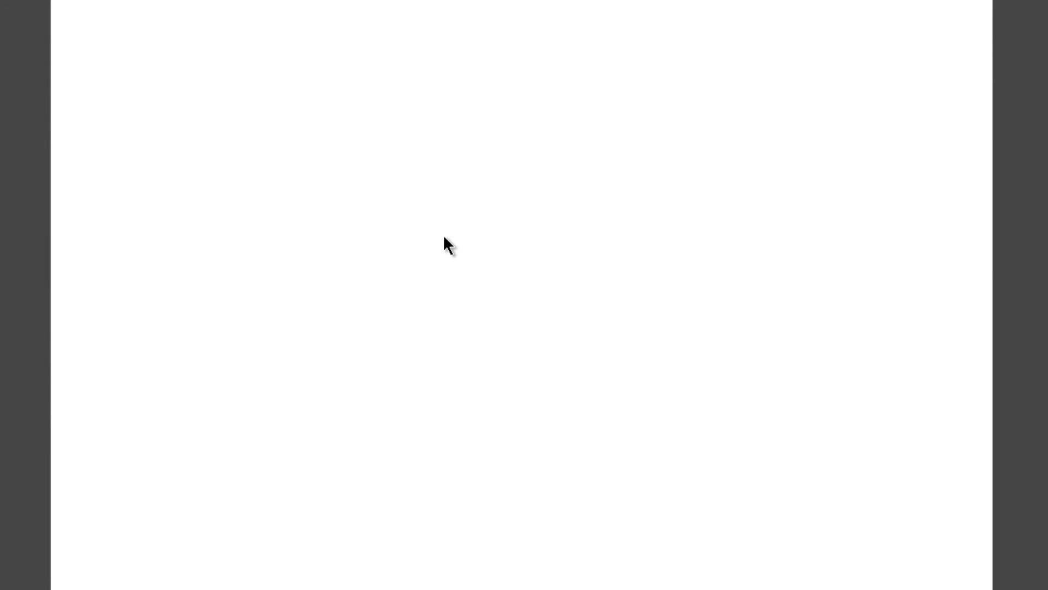
scroll(443, 240, "down", 4)
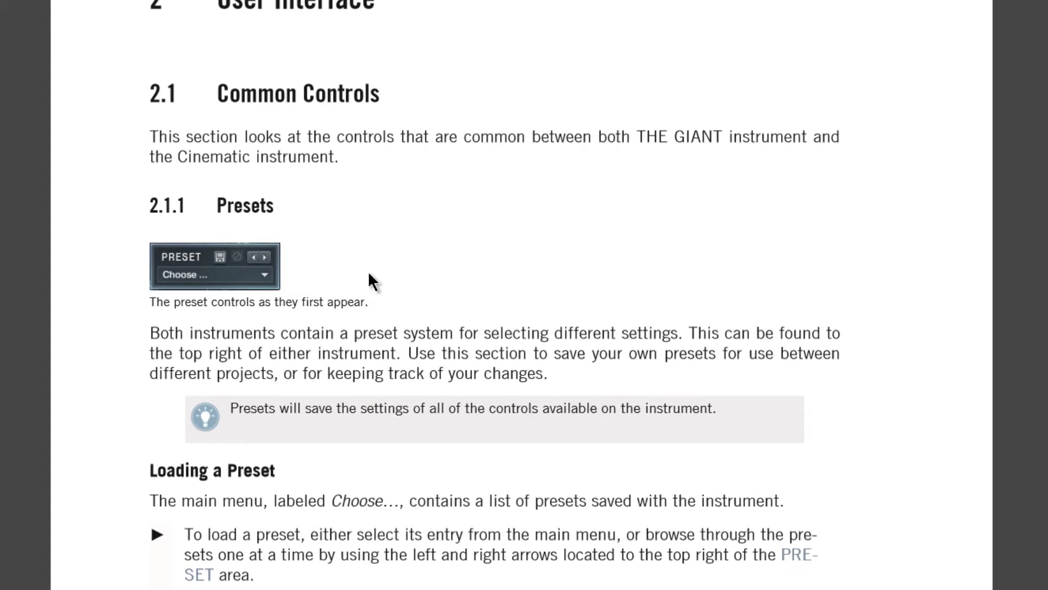
scroll(394, 260, "down", 14)
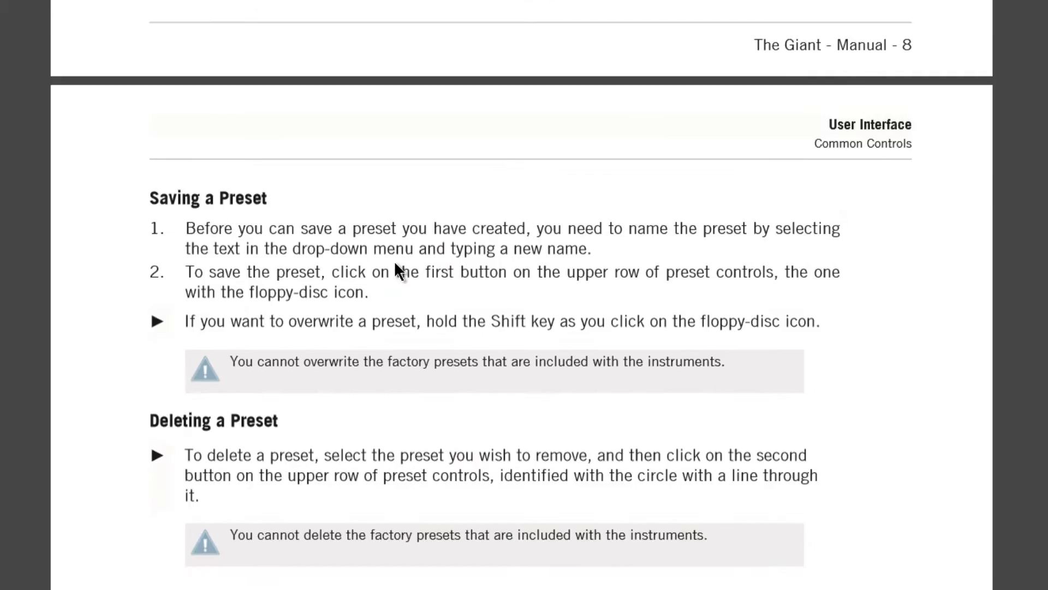
scroll(394, 261, "down", 7)
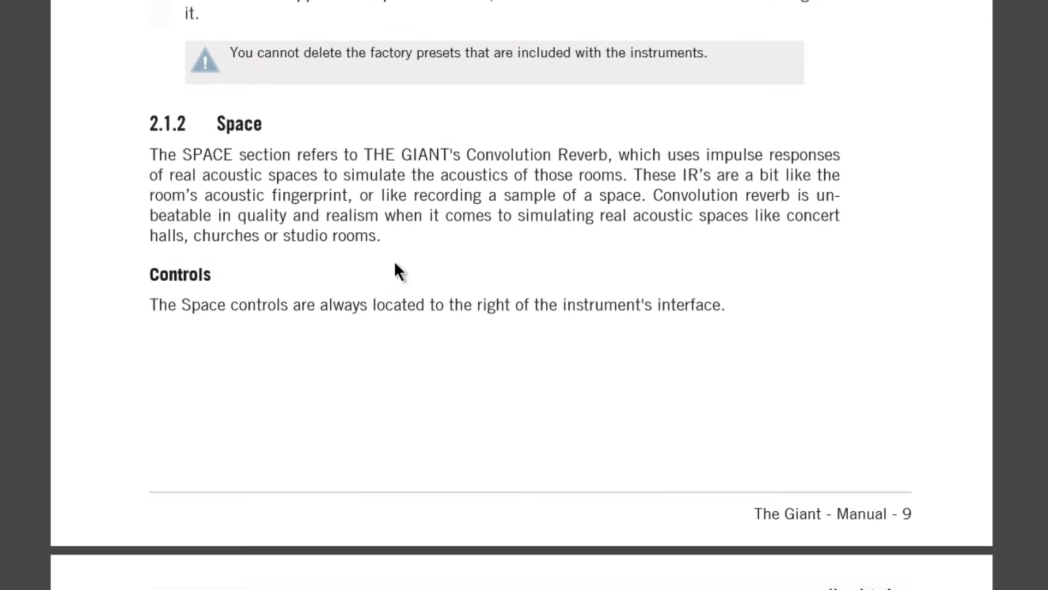
scroll(396, 264, "down", 8)
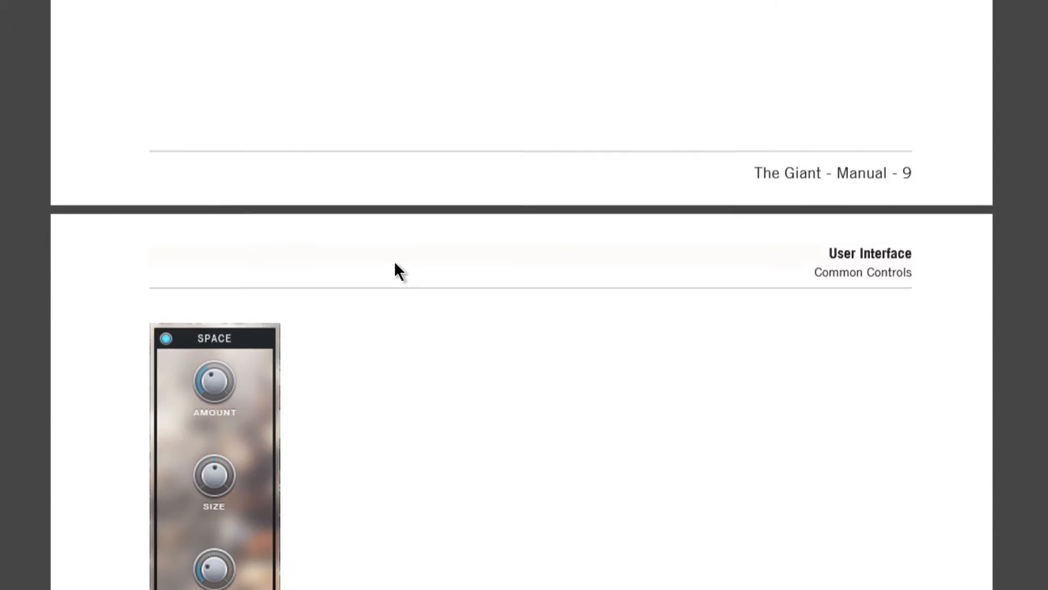
scroll(395, 263, "down", 20)
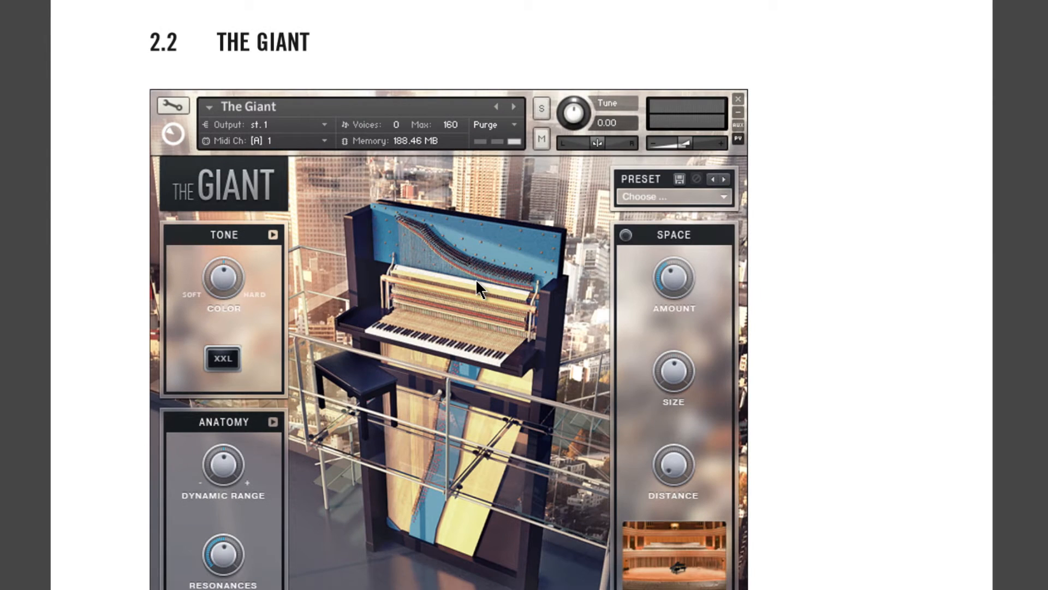
Examine the manual's Tone section, covering the COLOR and XXL controls and the Tone Edit Page controls.
scroll(476, 278, "down", 16)
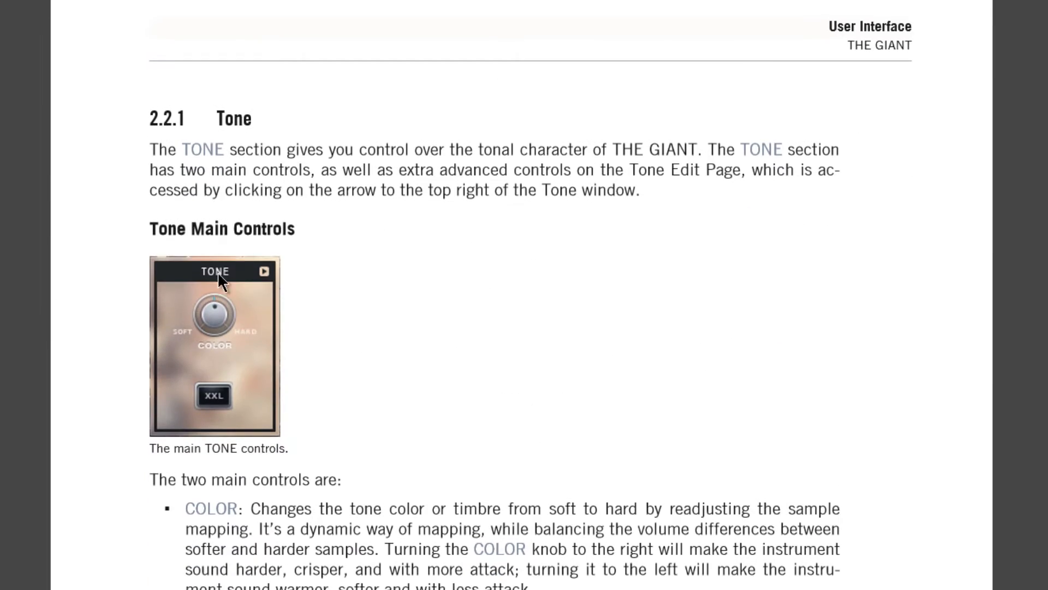
scroll(453, 259, "down", 5)
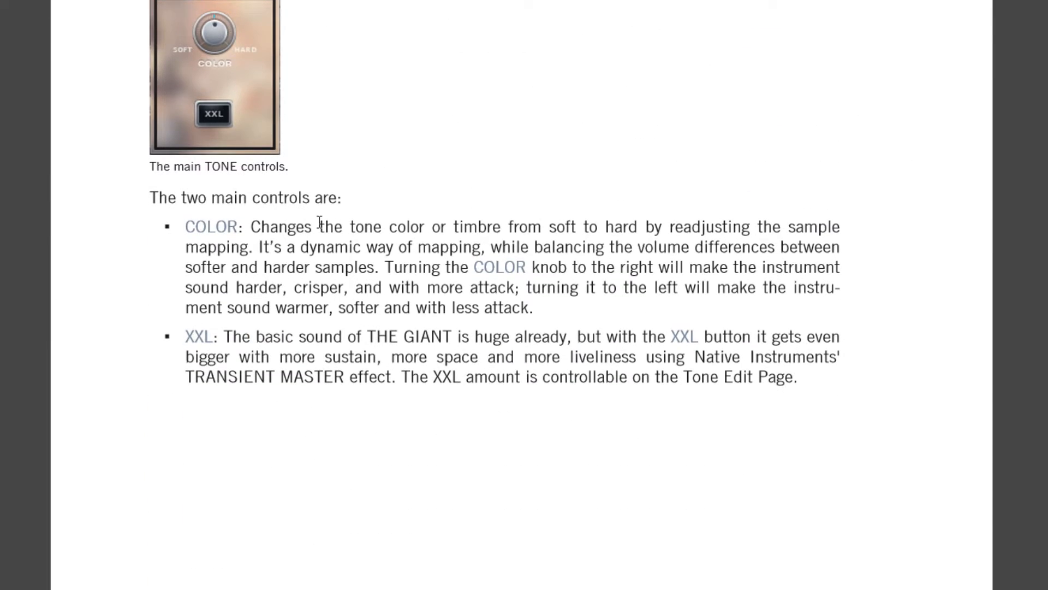
scroll(326, 223, "down", 2)
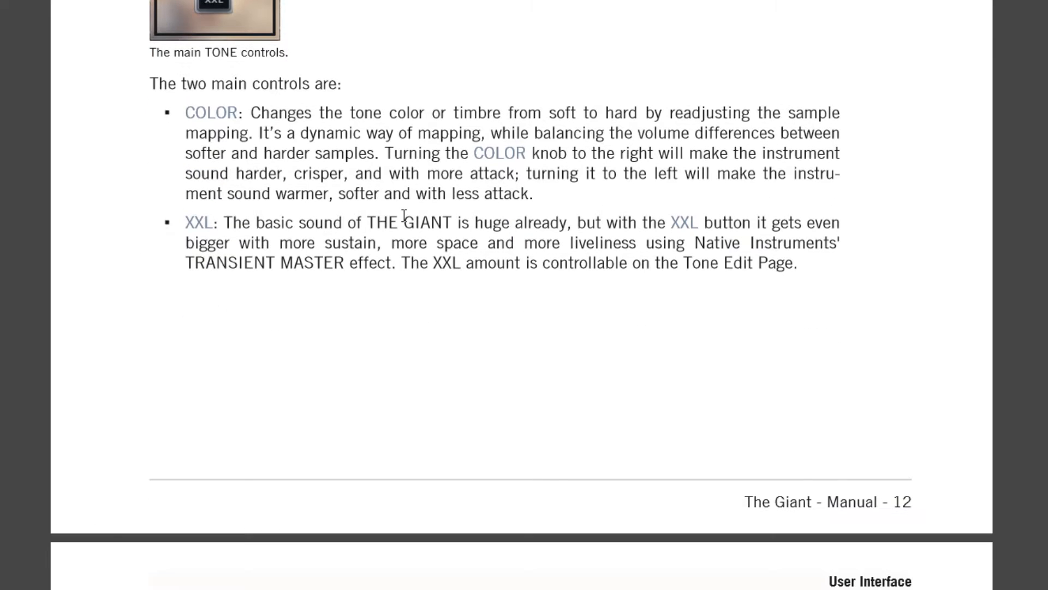
left_click_drag(452, 224, 529, 215)
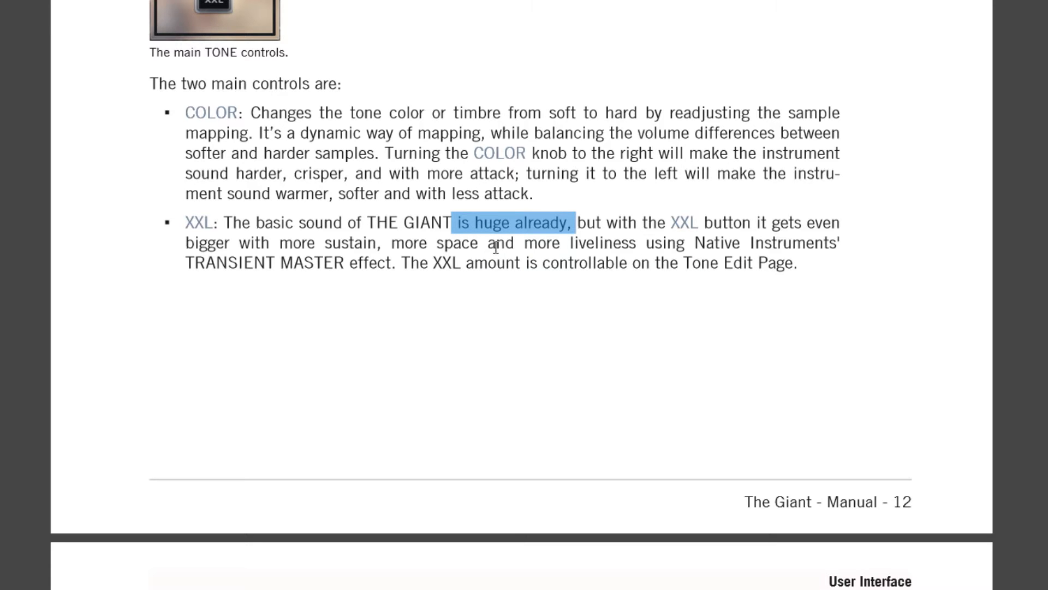
scroll(506, 332, "down", 3)
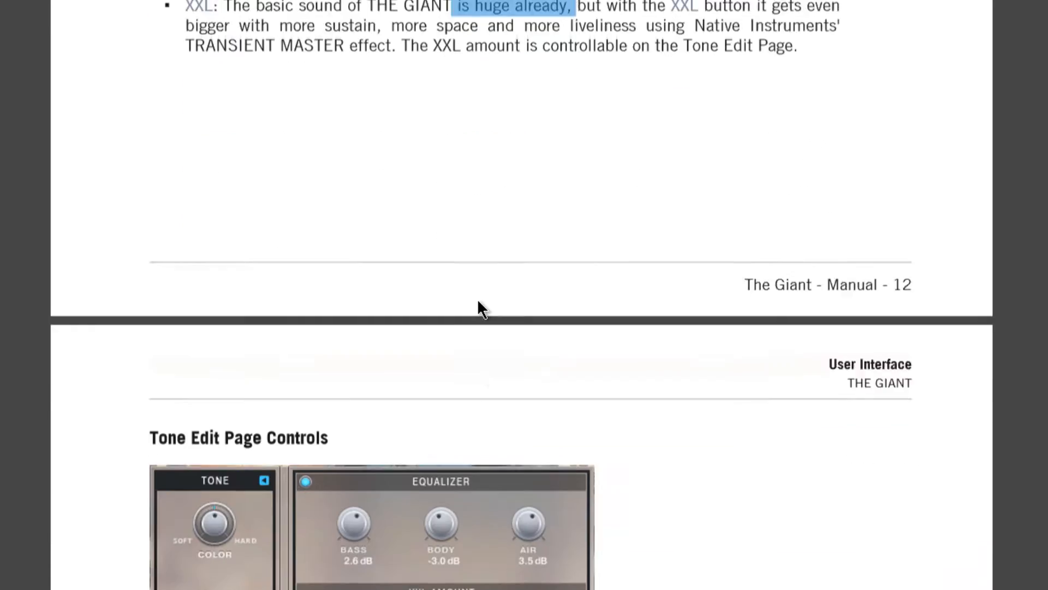
scroll(479, 308, "down", 4)
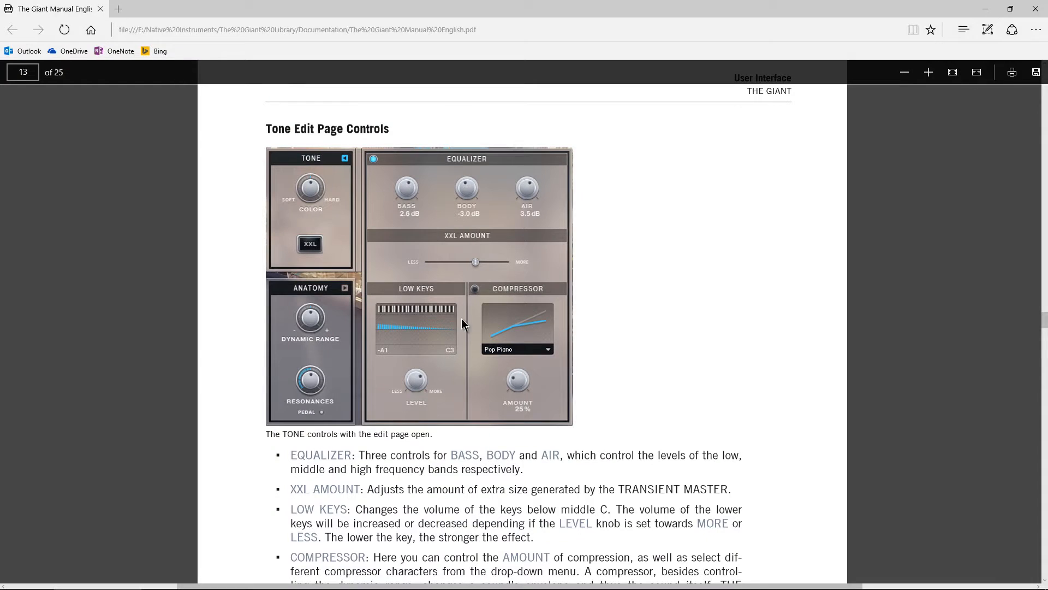
Switch to Kontakt in Pro Tools and look at the Tone edit page of The Giant.
left_click(309, 578)
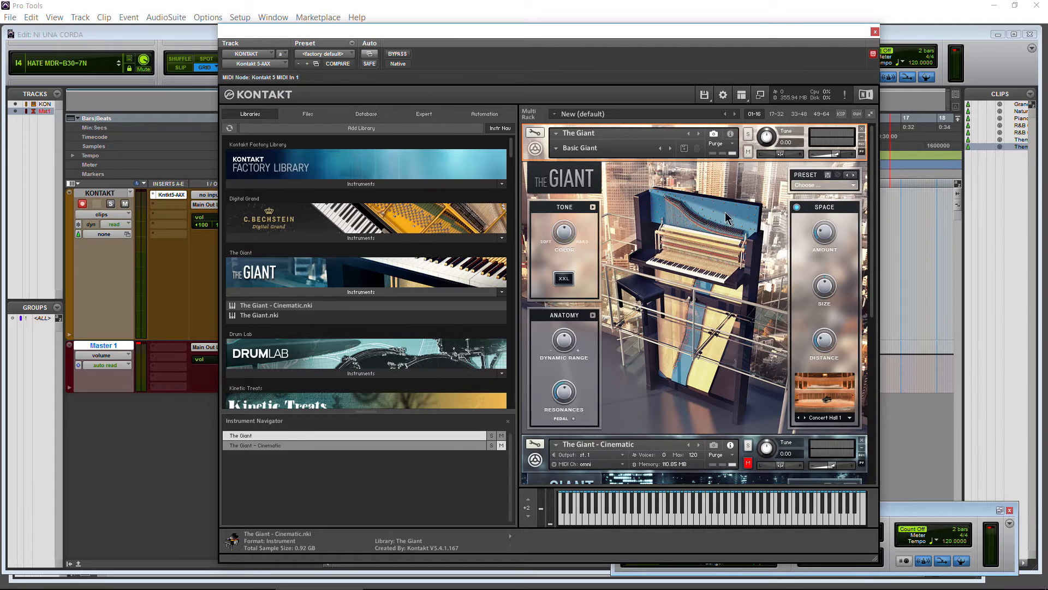
left_click(592, 207)
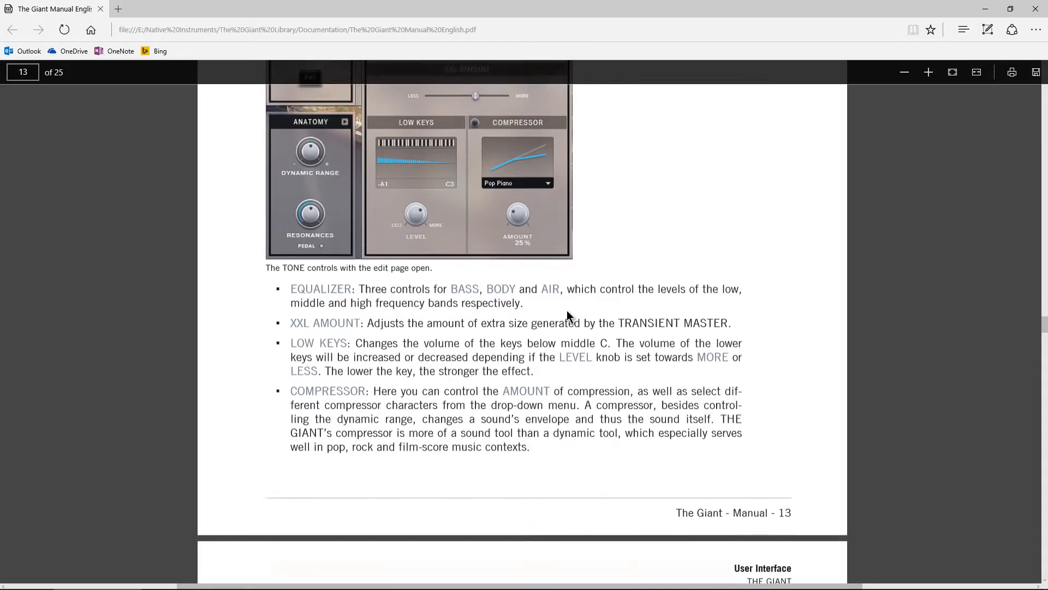
Return to the PDF manual and examine the Anatomy section, its Edit Page controls and the Release Samples description.
scroll(569, 316, "down", 10)
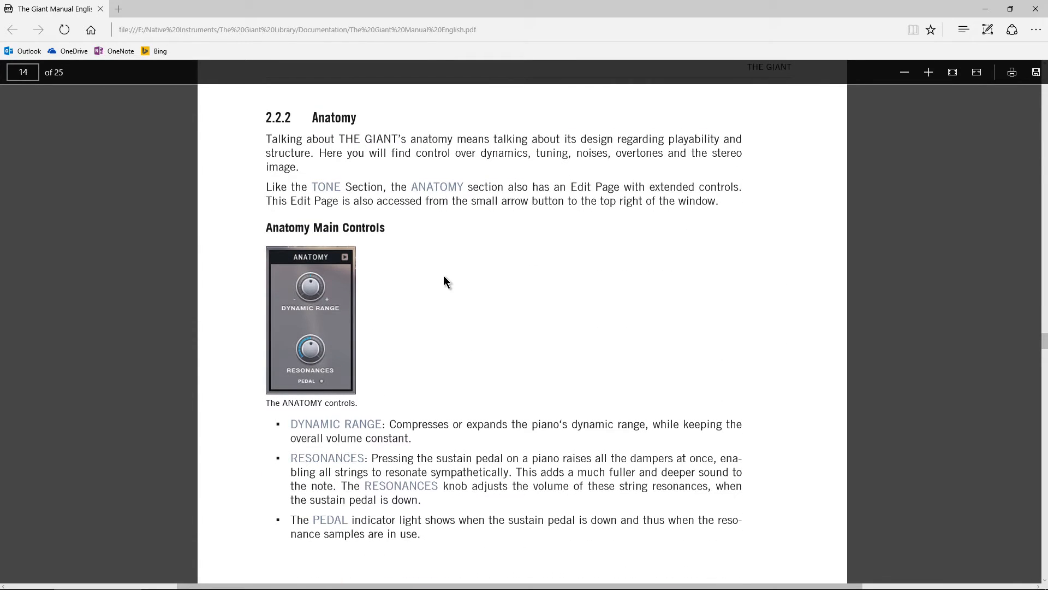
scroll(316, 350, "down", 2)
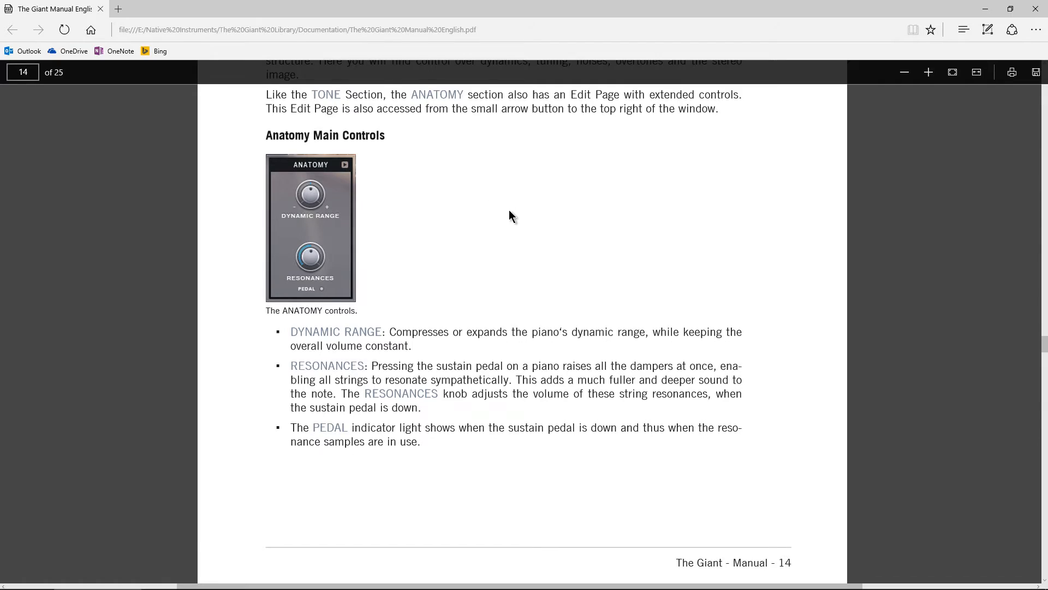
scroll(321, 309, "down", 2)
scroll(535, 203, "down", 8)
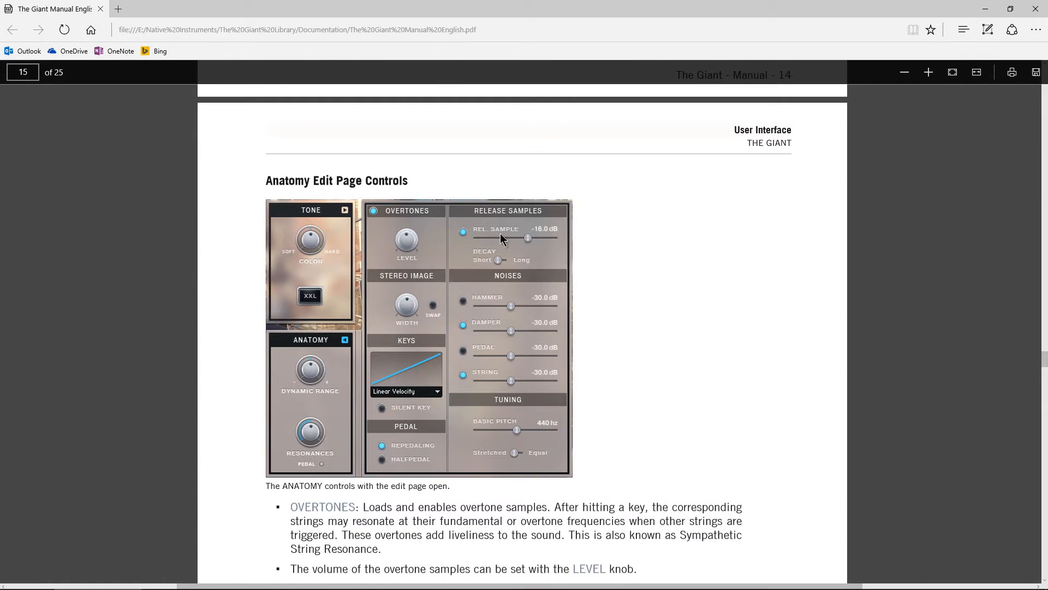
scroll(599, 300, "down", 4)
scroll(653, 248, "down", 20)
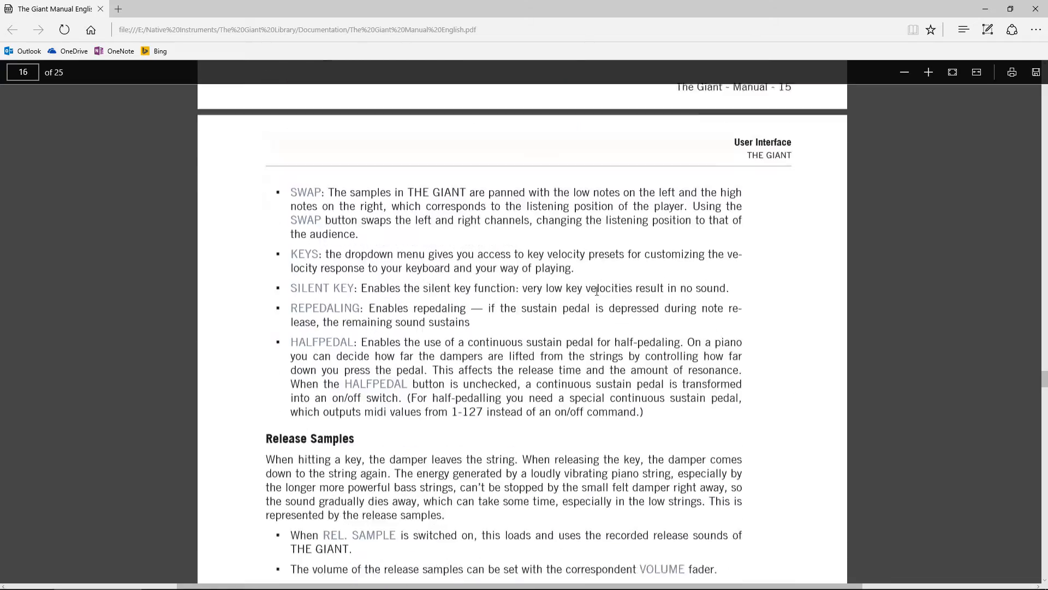
scroll(545, 293, "down", 20)
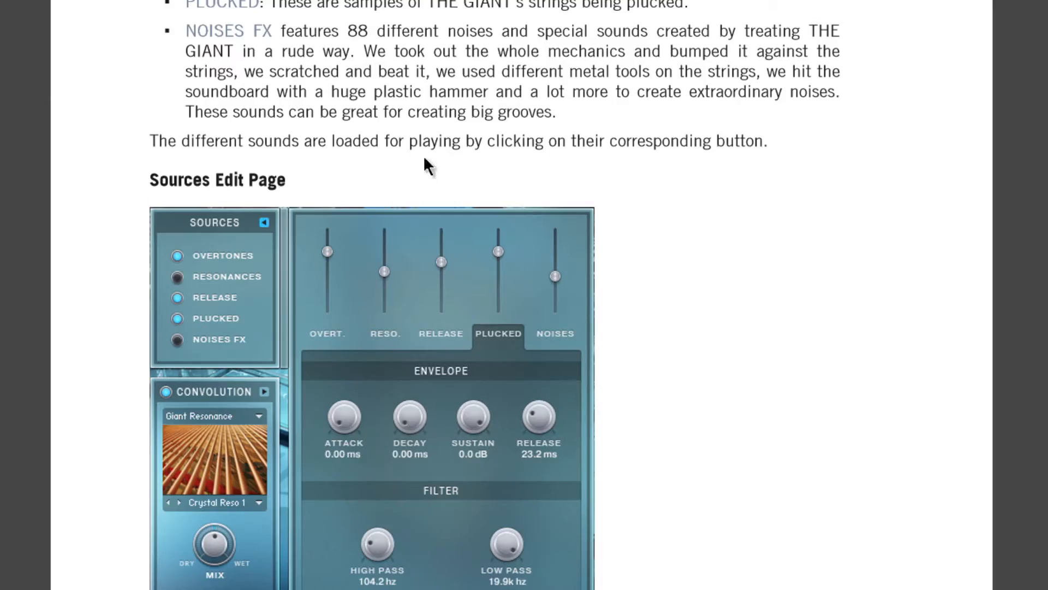
Examine the manual's Cinematic Effects chapter, covering the Sources section, the Sources Edit Page and Convolution.
scroll(550, 311, "up", 7)
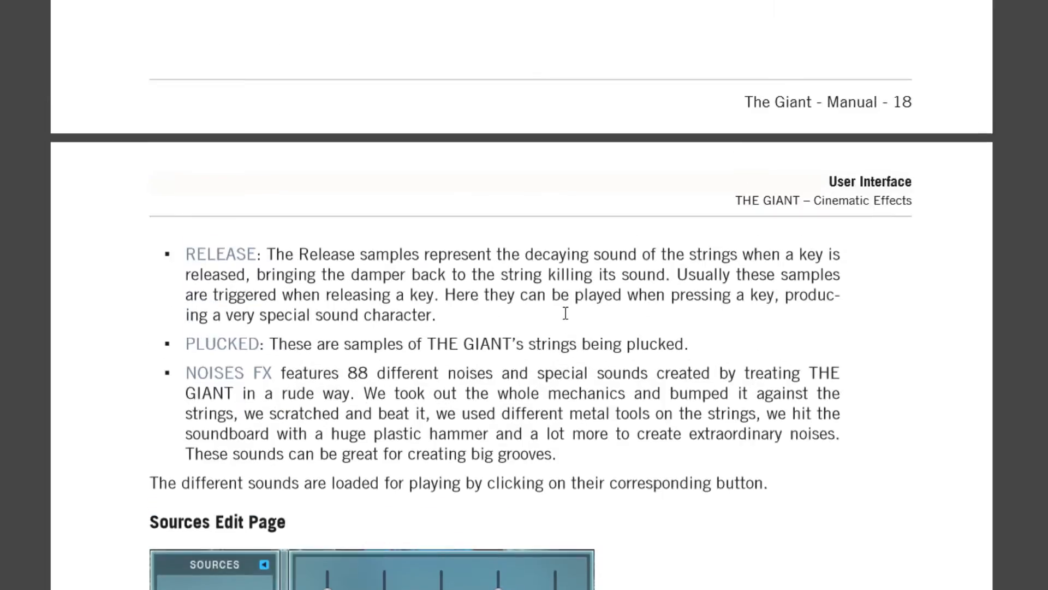
scroll(442, 301, "up", 4)
scroll(421, 317, "up", 4)
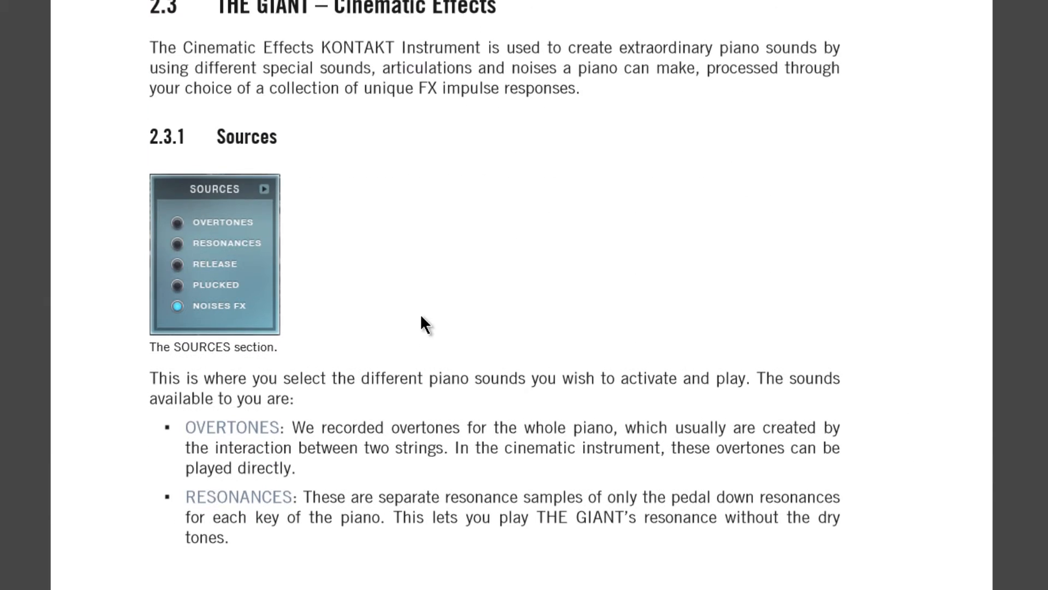
scroll(427, 205, "down", 20)
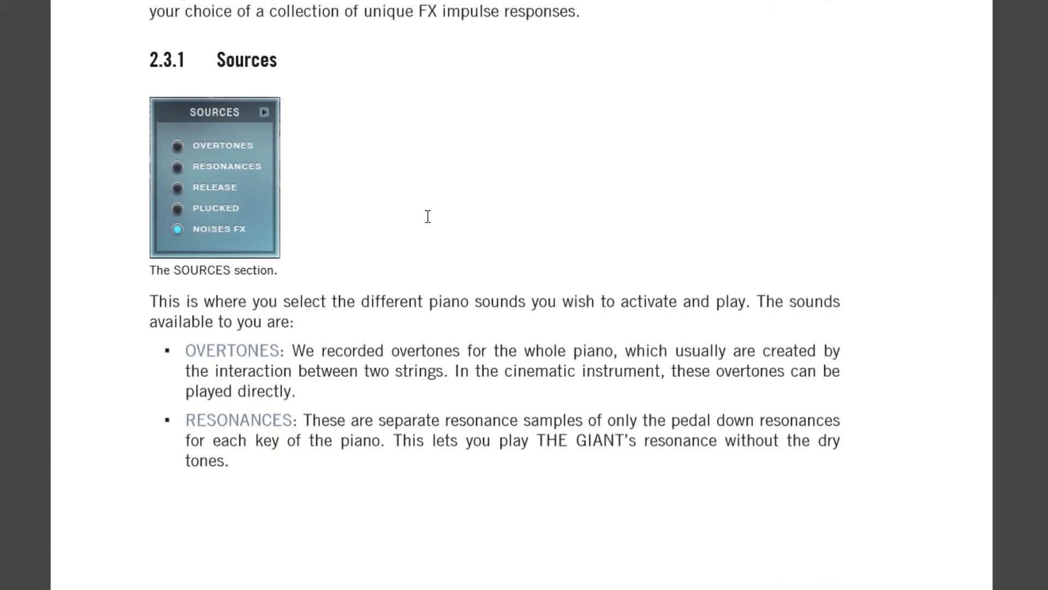
scroll(488, 278, "down", 15)
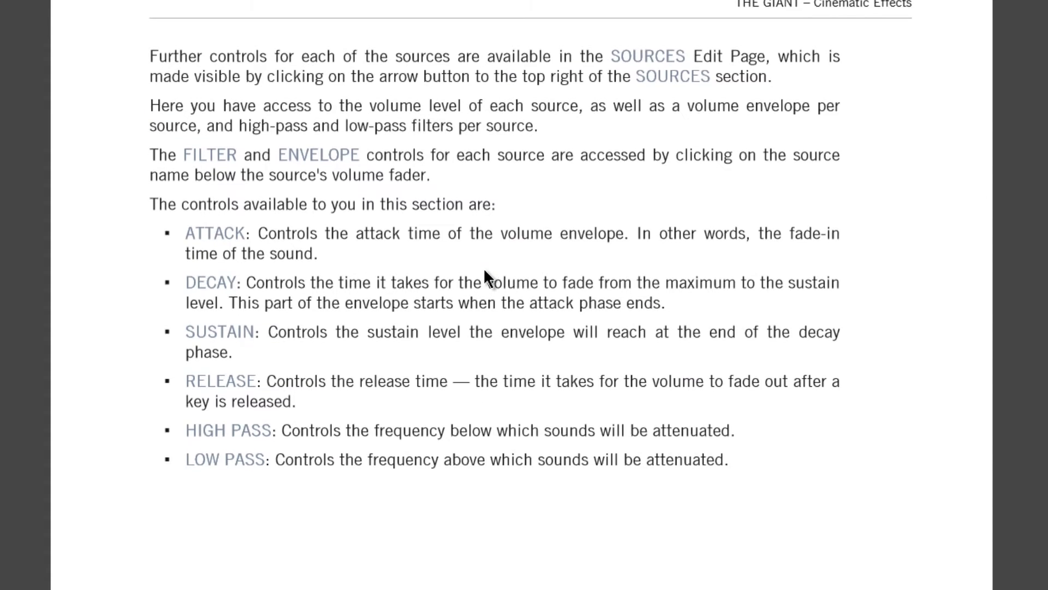
scroll(485, 270, "down", 15)
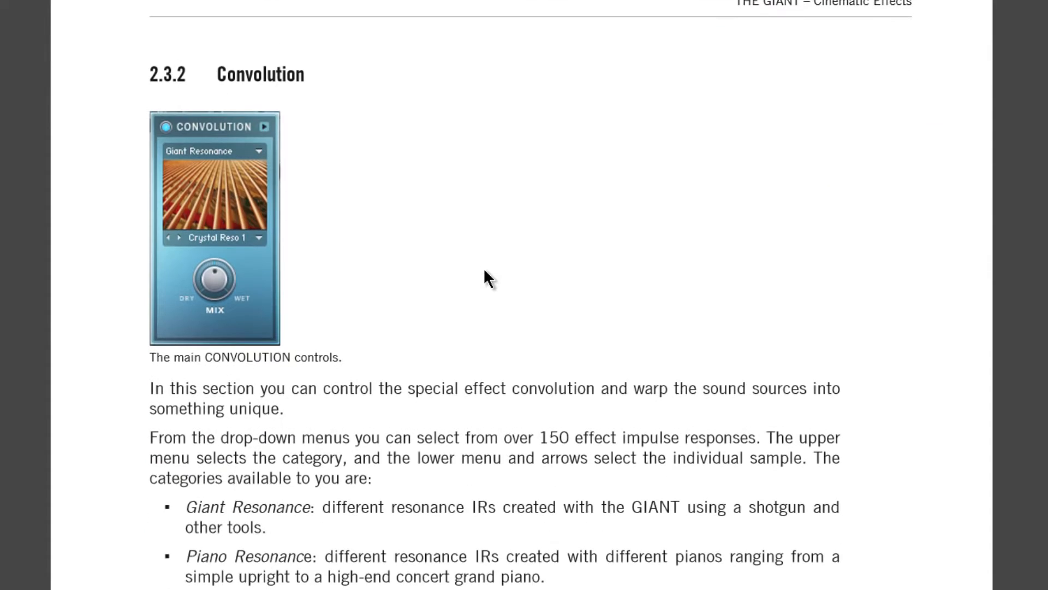
scroll(484, 271, "down", 12)
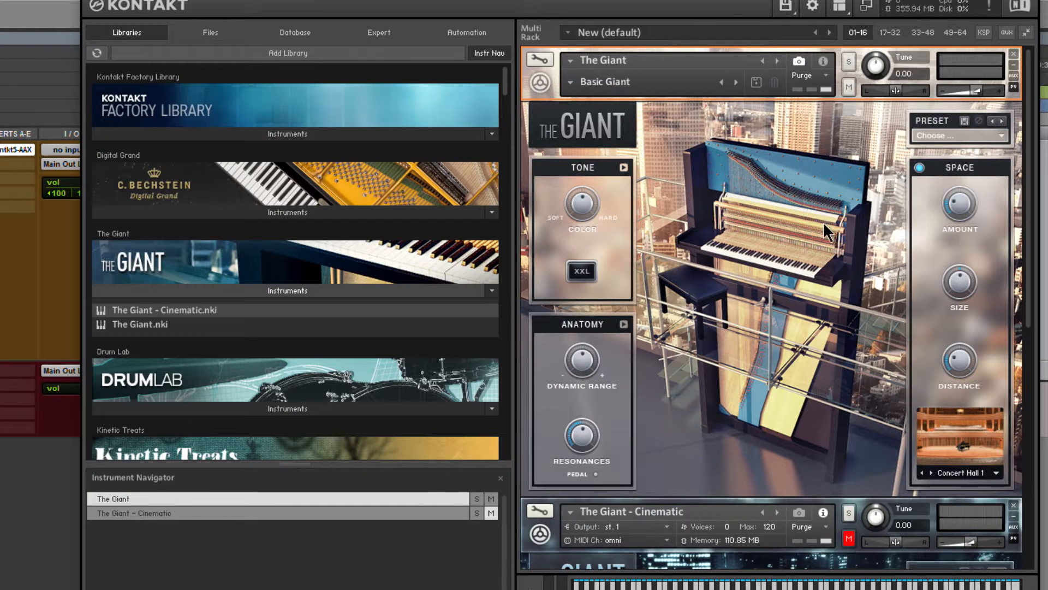
Switch to Kontakt, toggle the Release source on The Giant - Cinematic on and off, and look back through the manual from its Credits page.
scroll(824, 222, "down", 3)
scroll(1012, 382, "down", 5)
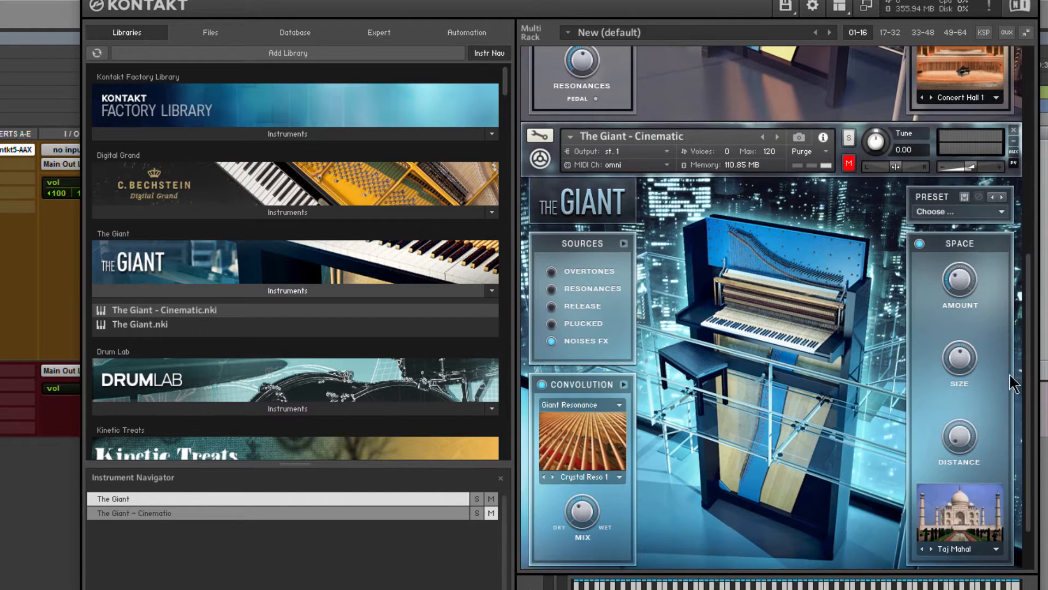
left_click(551, 323)
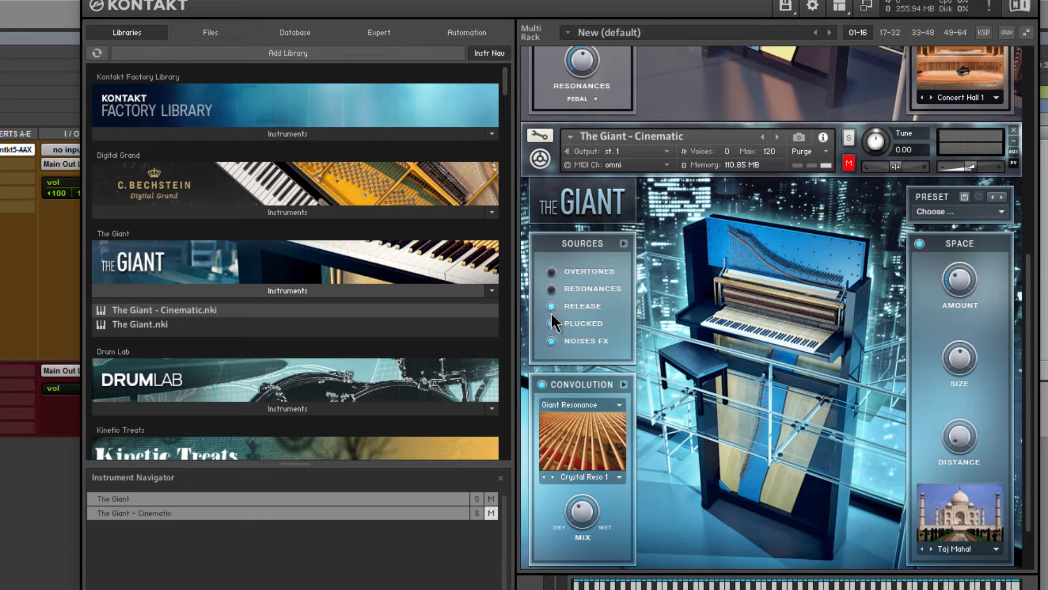
left_click(551, 306)
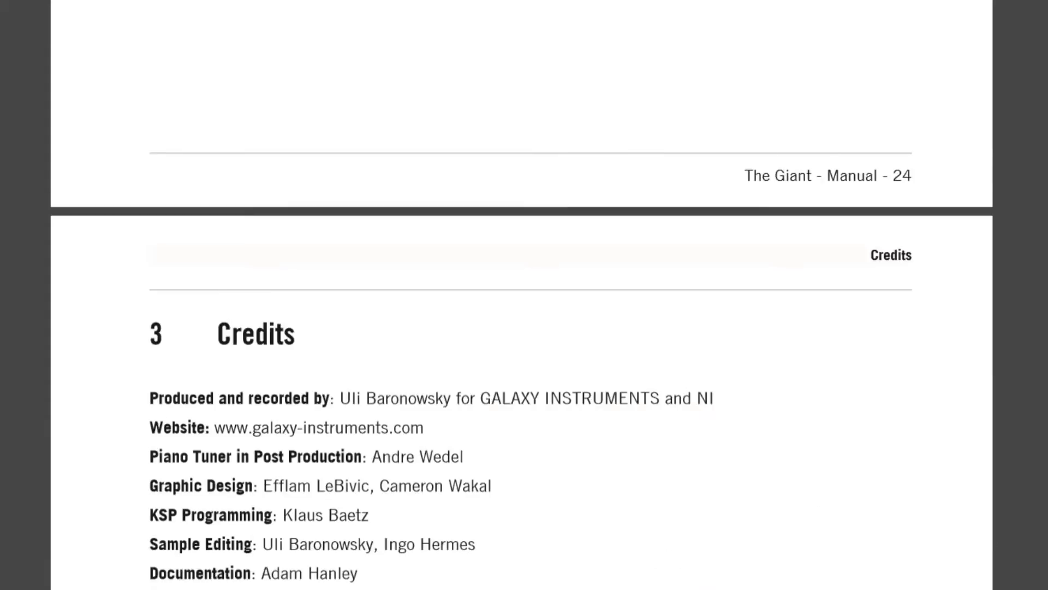
scroll(522, 294, "up", 20)
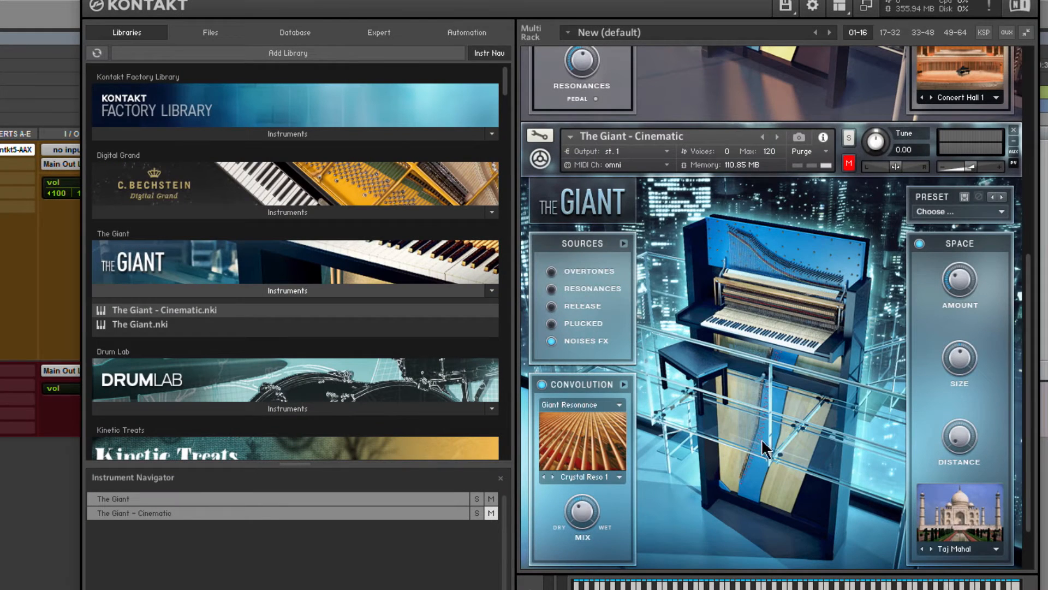
Mute The Giant and unmute The Giant - Cinematic in the Kontakt rack.
scroll(874, 431, "up", 1)
scroll(1029, 458, "up", 10)
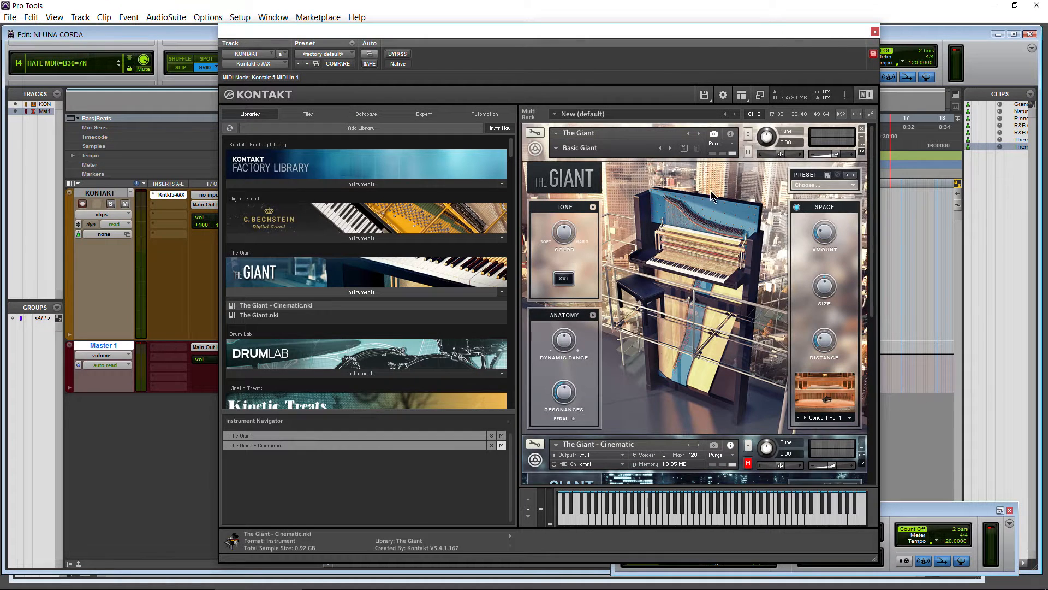
scroll(868, 249, "down", 1)
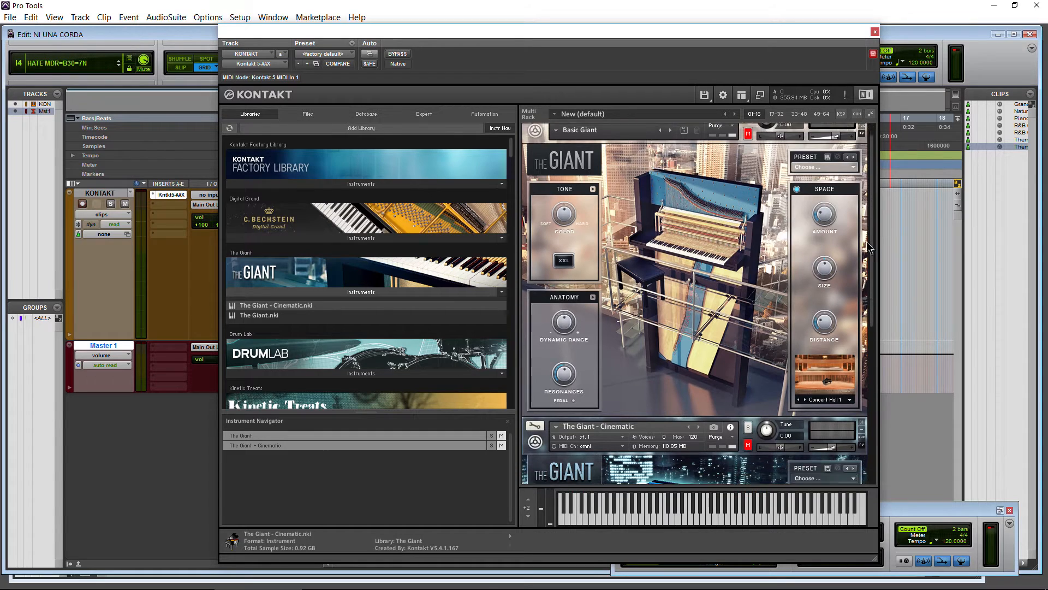
left_click_drag(868, 249, 874, 383)
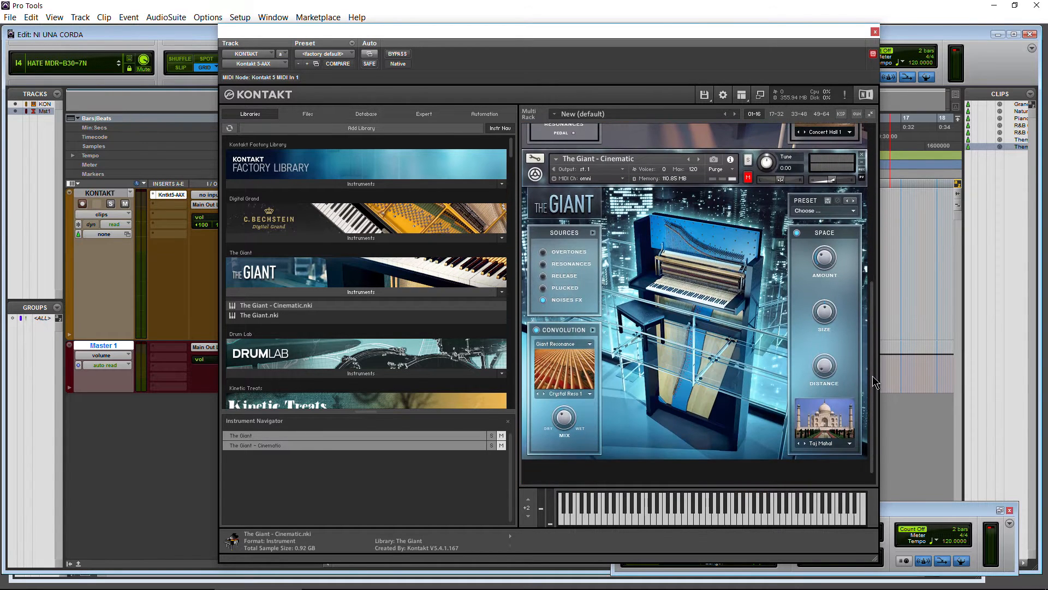
left_click(748, 176)
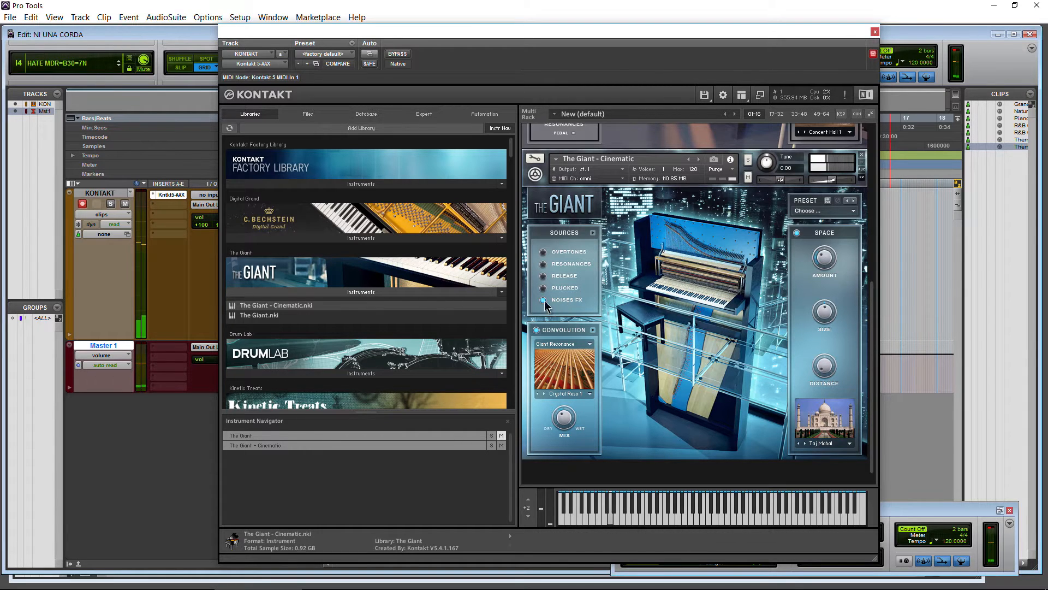
Enable the Resonances, Release and Plucked sources on The Giant - Cinematic and disable Noises FX.
left_click(544, 265)
left_click(543, 276)
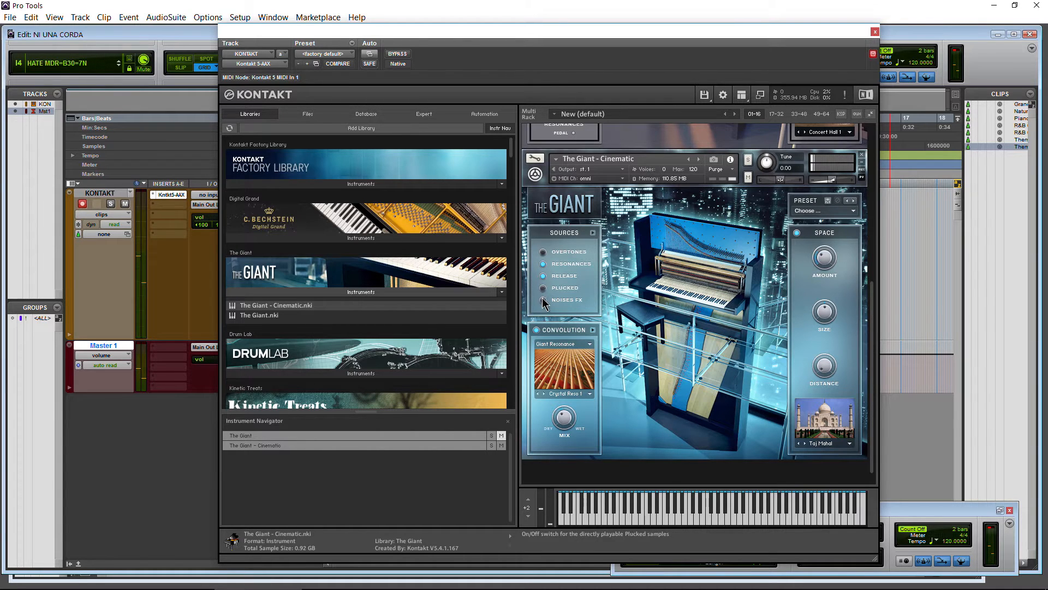
left_click(542, 300)
left_click(542, 288)
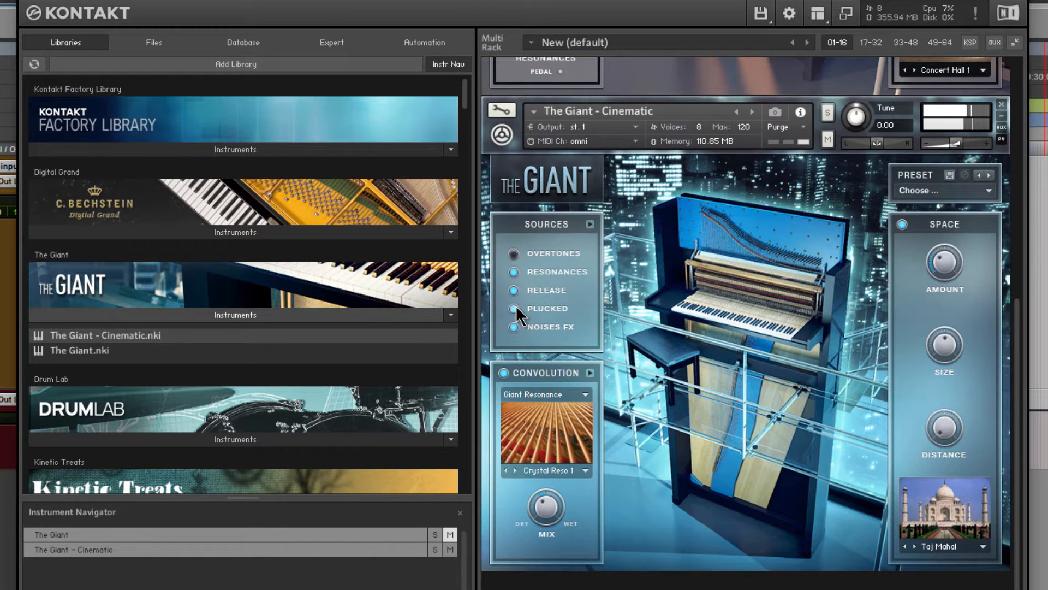
left_click(513, 326)
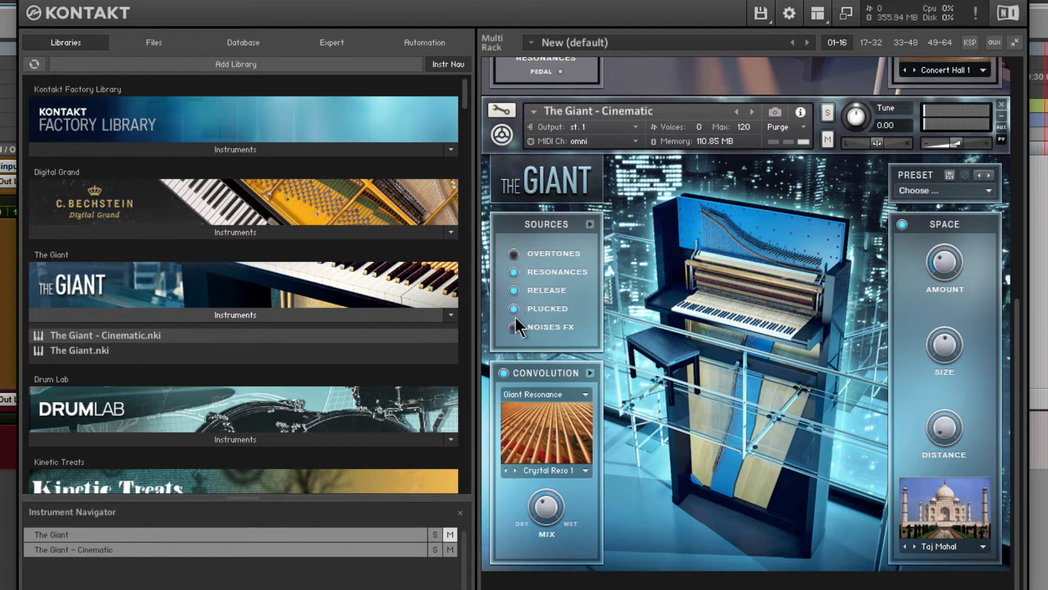
Mute The Giant - Cinematic and unmute The Giant.
left_click(828, 140)
left_click_drag(1018, 398, 1017, 146)
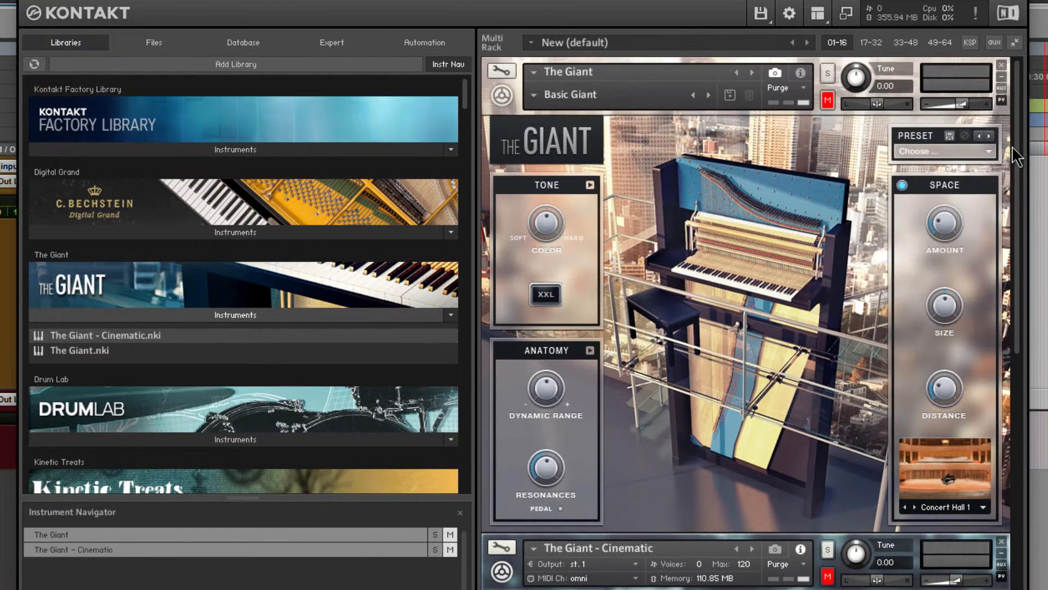
left_click(828, 100)
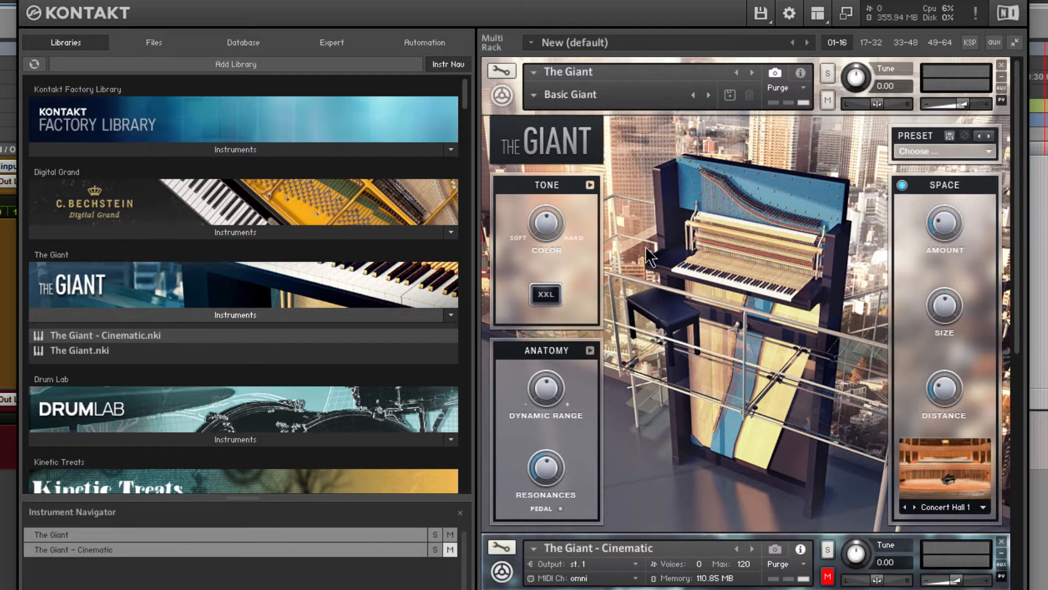
Compare The Giant's built-in preset list with its snapshot list without loading a different sound.
left_click(987, 150)
left_click(609, 138)
left_click(540, 94)
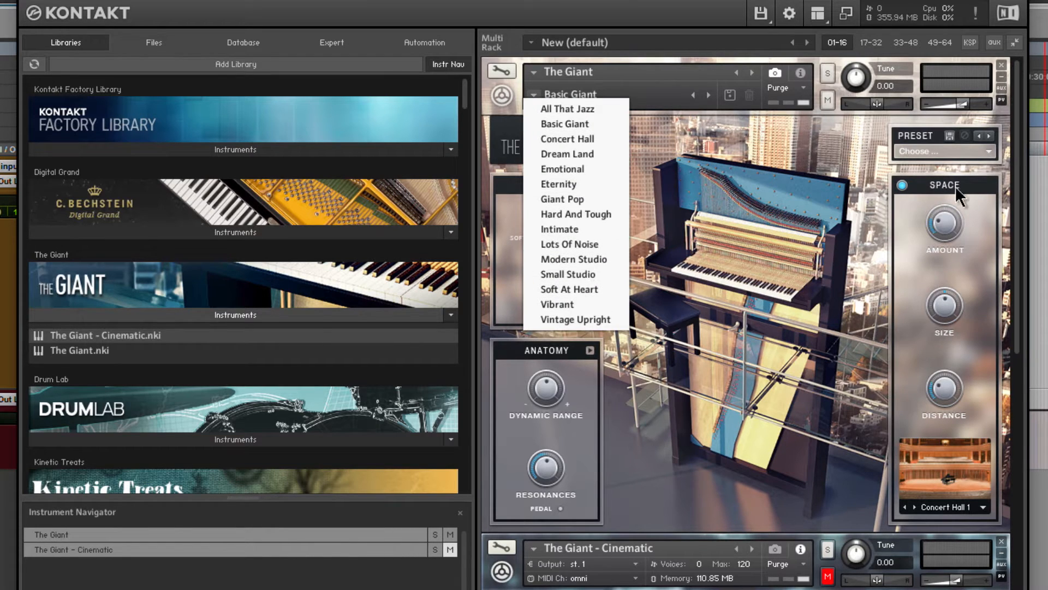
left_click(987, 151)
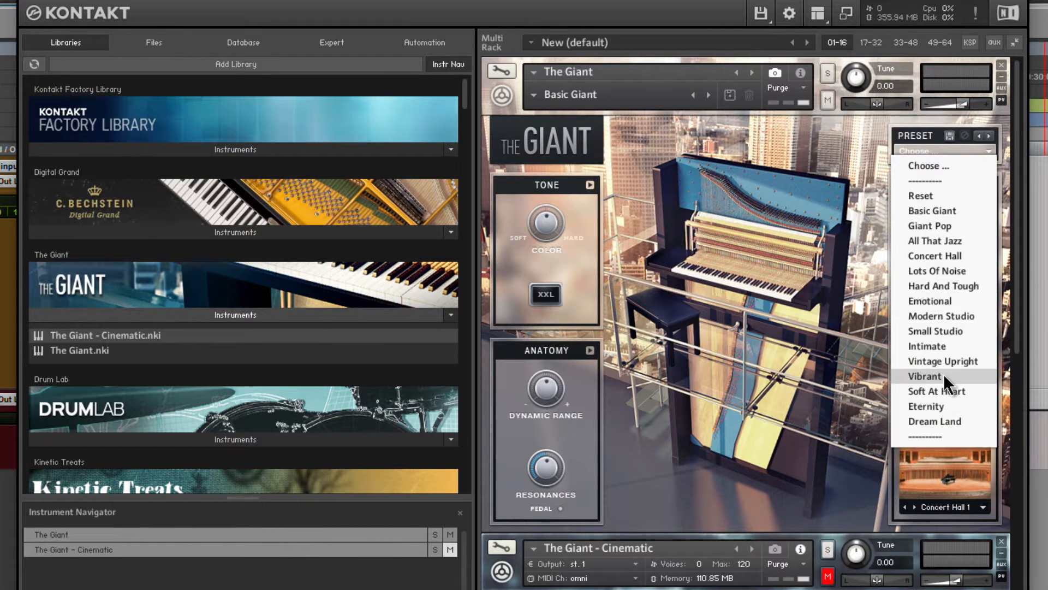
left_click(537, 94)
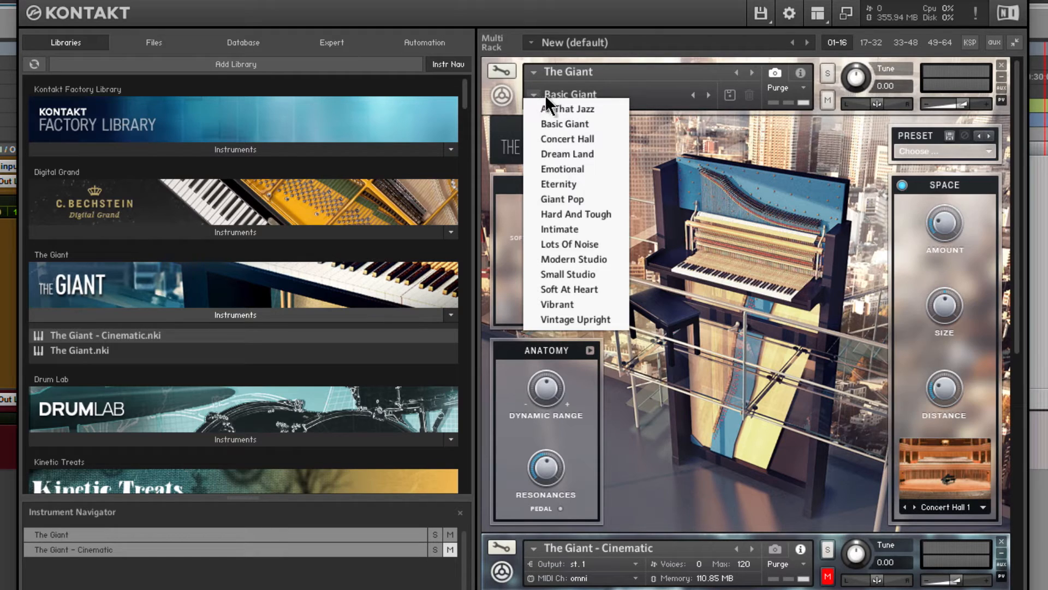
left_click(769, 232)
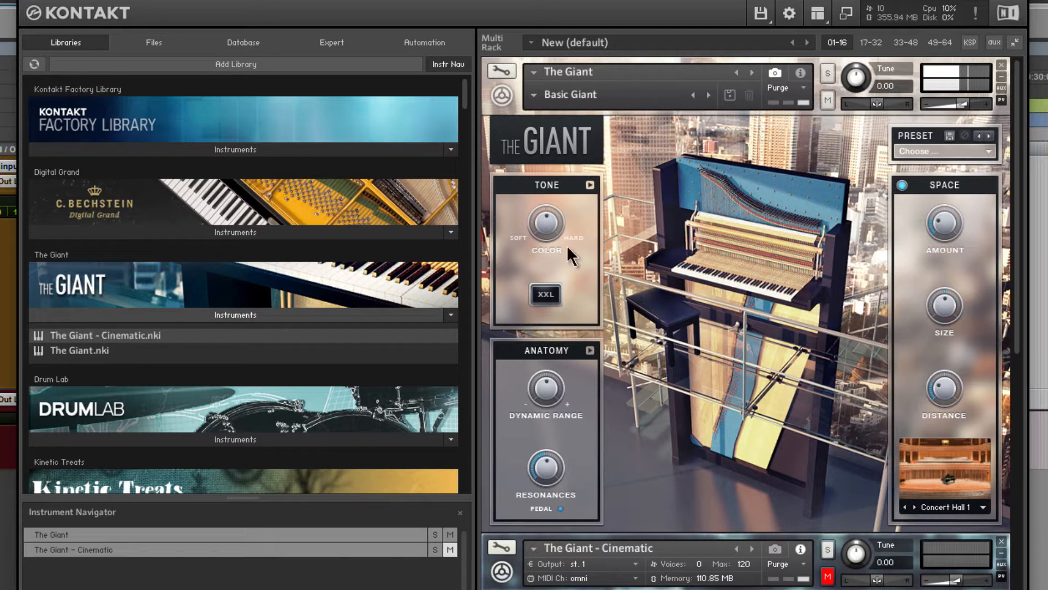
Try out the Tone section's Color knob on The Giant while auditioning the piano.
left_click_drag(541, 230, 536, 159)
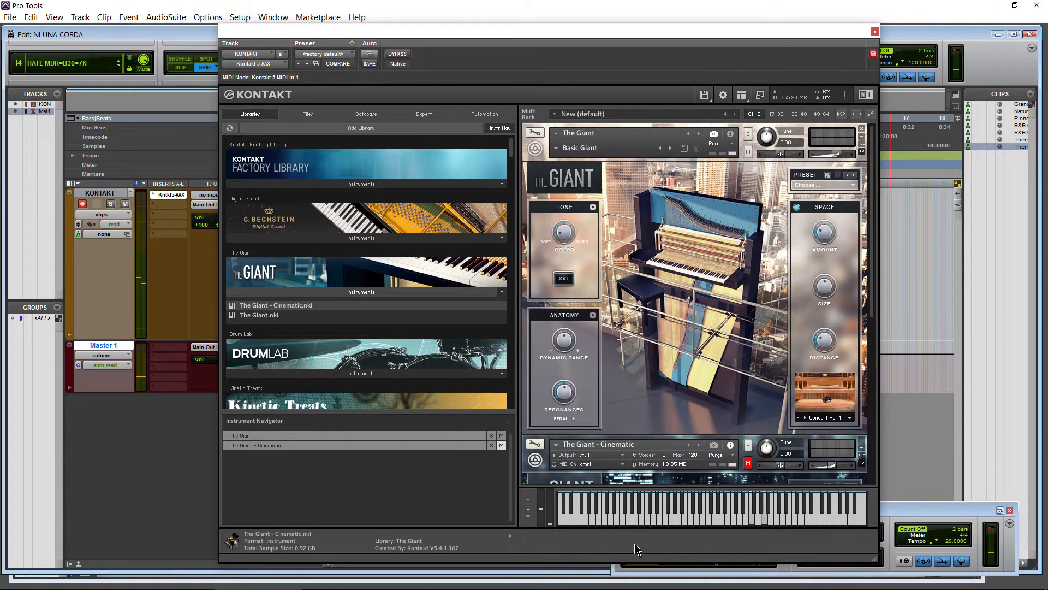
mouse_move(567, 390)
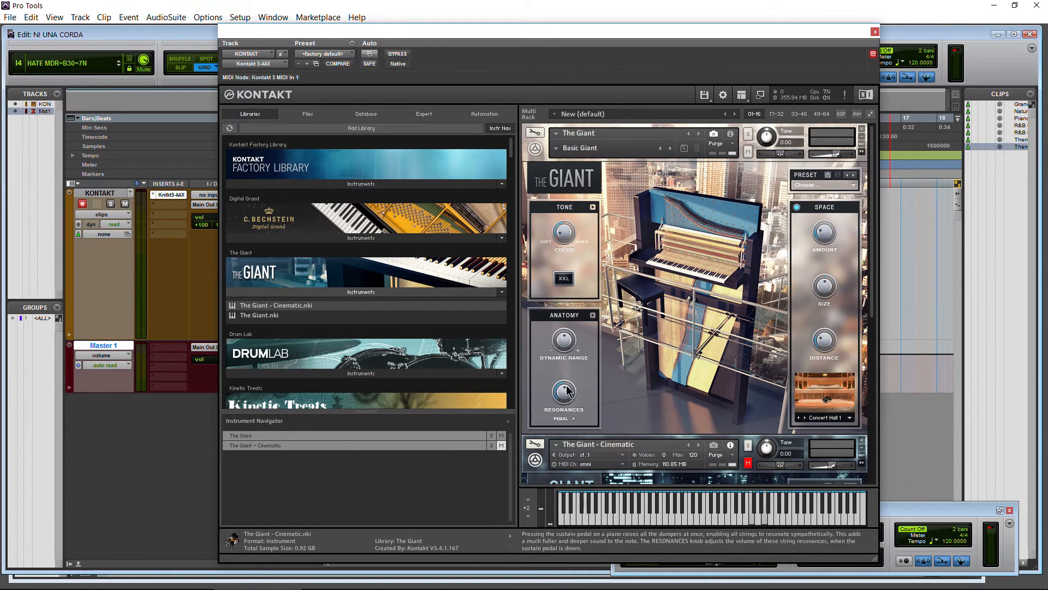
mouse_move(561, 345)
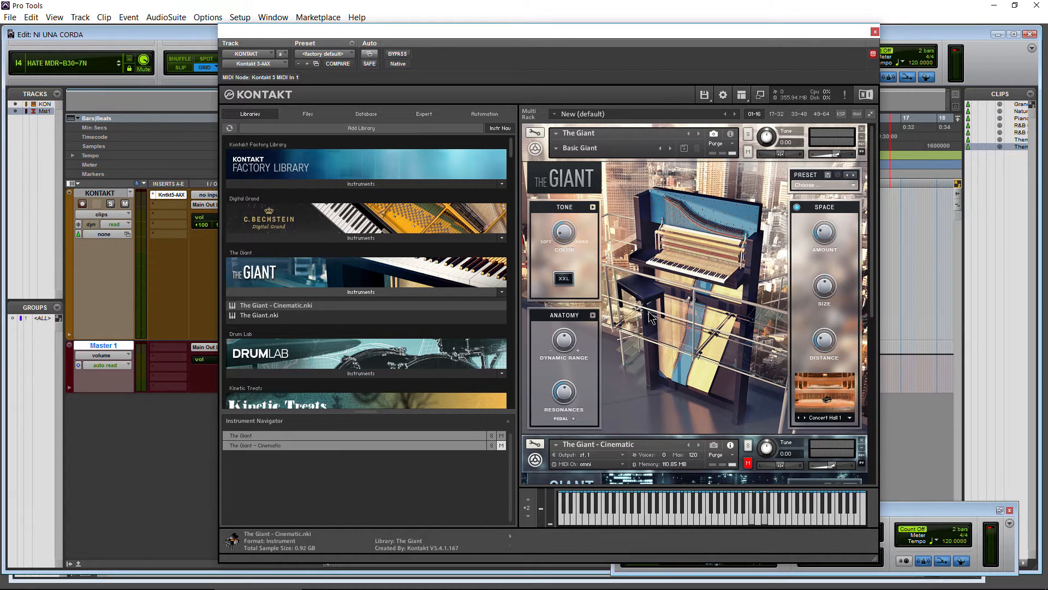
Replay the clip from the start and sweep the Color knob between soft and hard to compare the timbre.
left_click(911, 514)
key("Return")
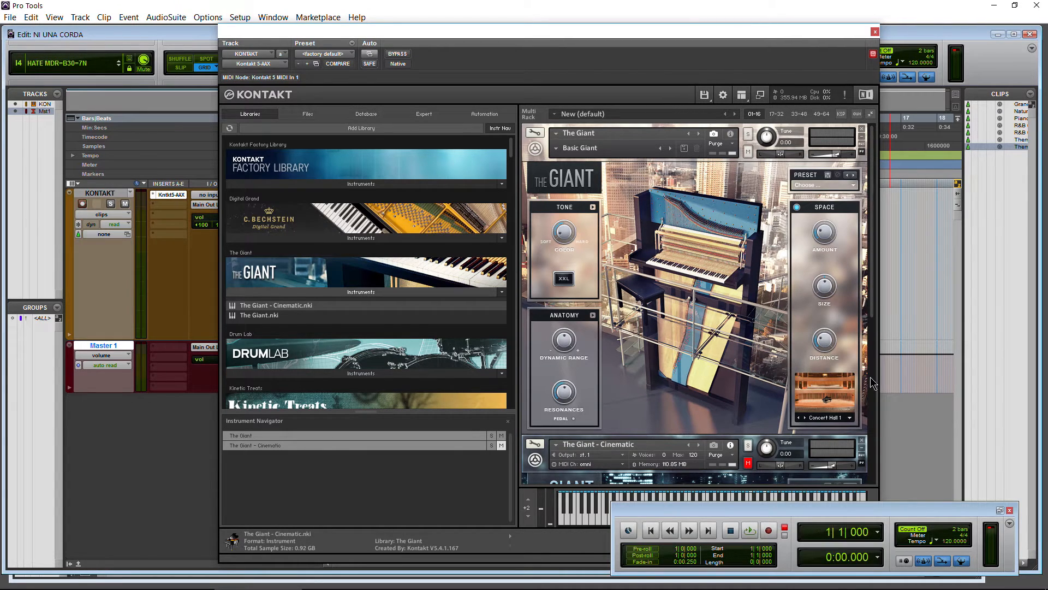
left_click(564, 238)
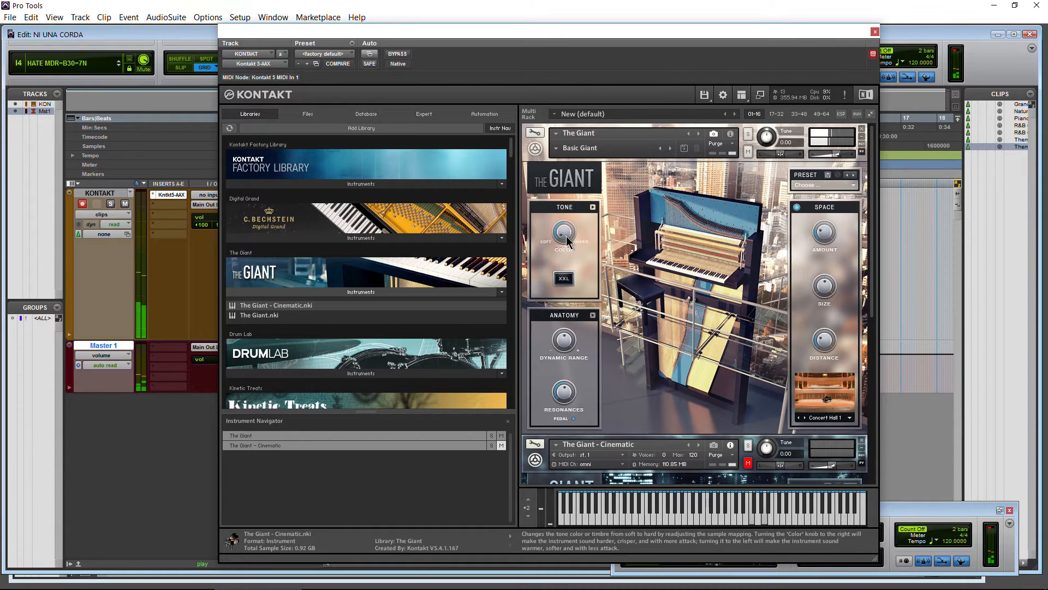
left_click_drag(565, 235, 555, 187)
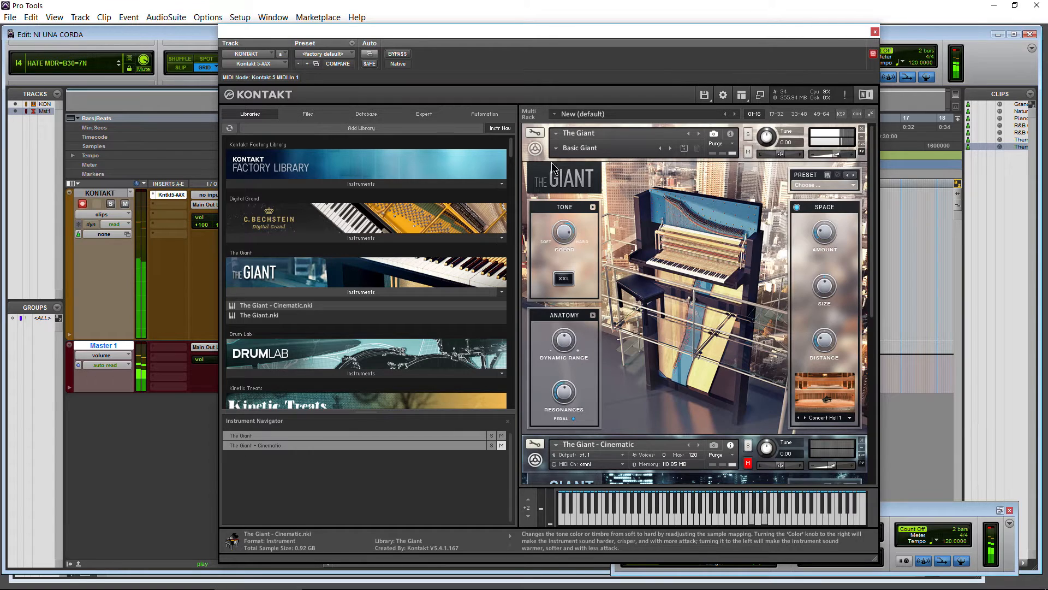
Audition The Giant with the XXL effect on, disable the Space reverb, and switch XXL back off.
left_click(562, 279)
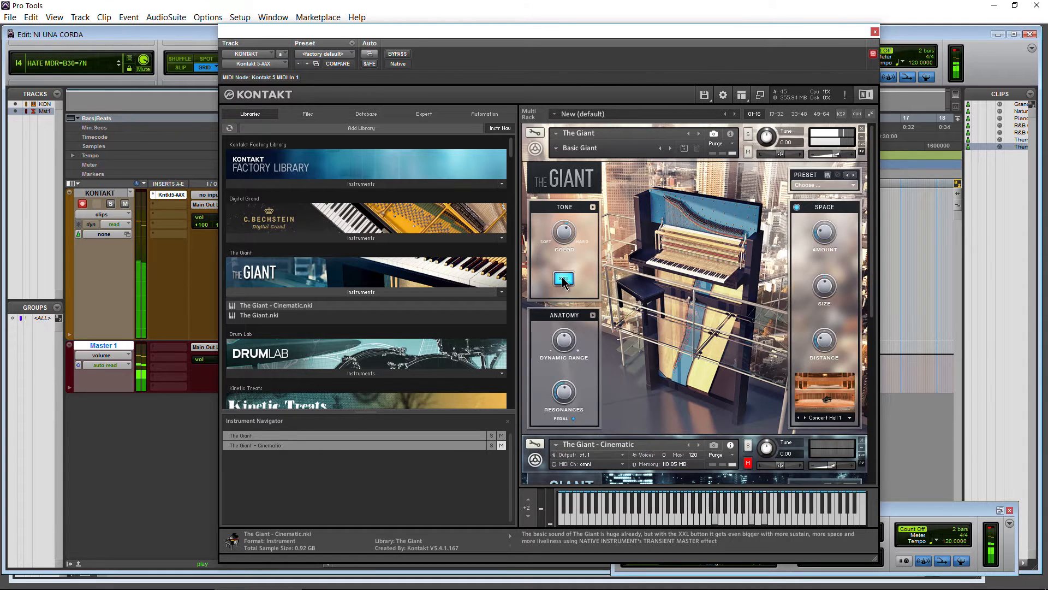
left_click(797, 207)
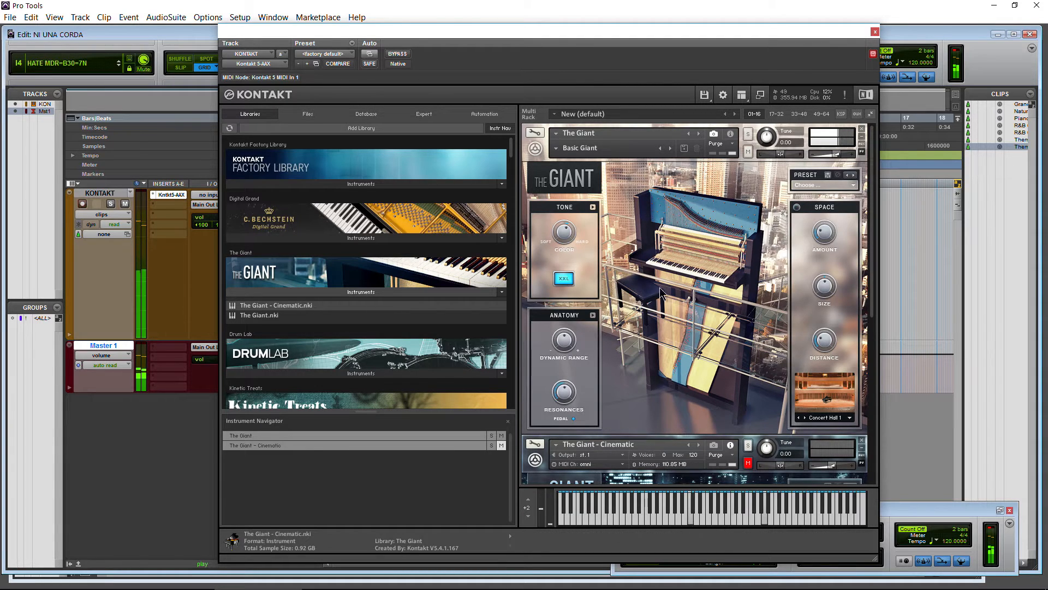
left_click(565, 282)
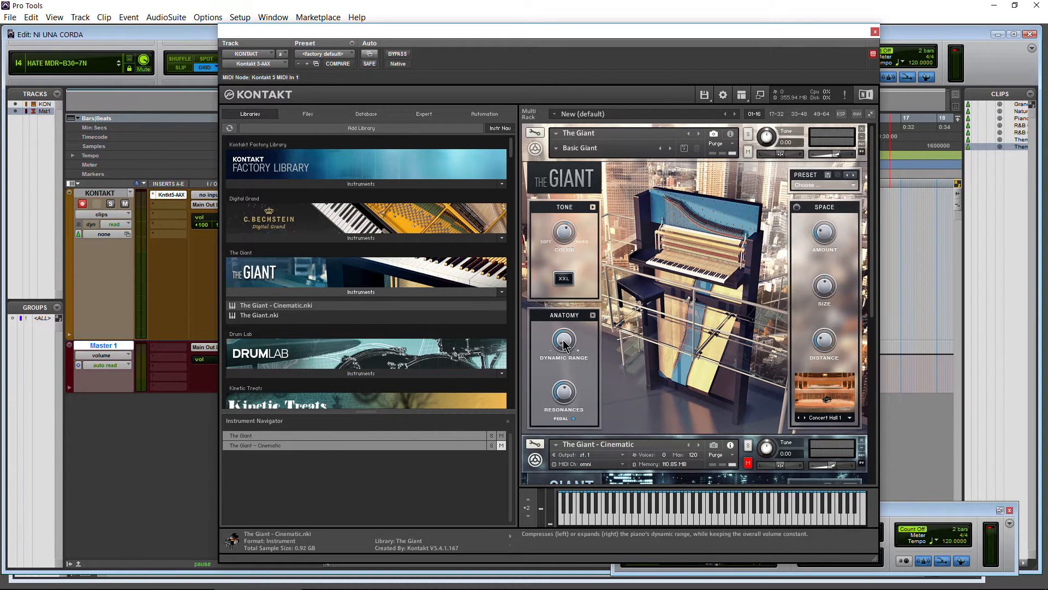
Audition the Anatomy section's Resonances knob at higher and lower amounts during playback.
key("space")
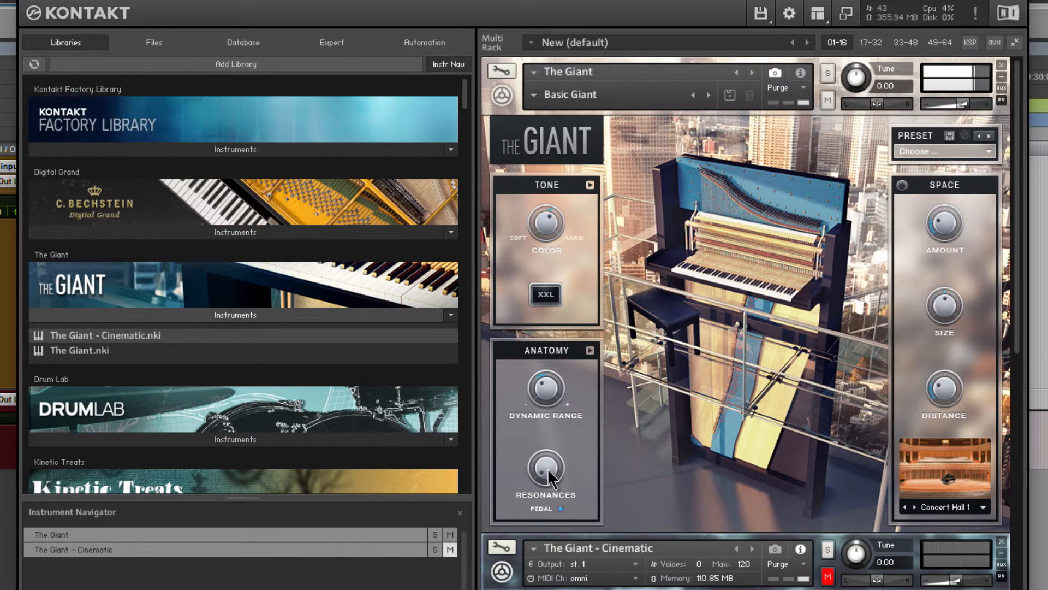
left_click_drag(548, 469, 521, 242)
left_click_drag(544, 464, 545, 502)
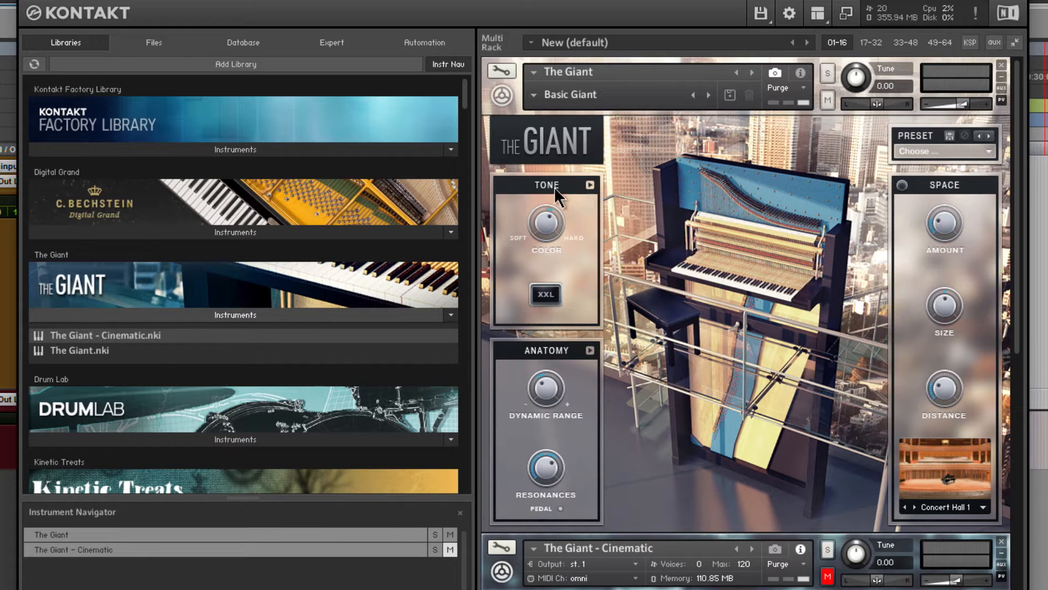
Open the Tone details, set the equalizer's Bass to -0.47 dB, Body to 5.6 dB and Air to 4.0 dB, and bypass the equalizer.
left_click(590, 185)
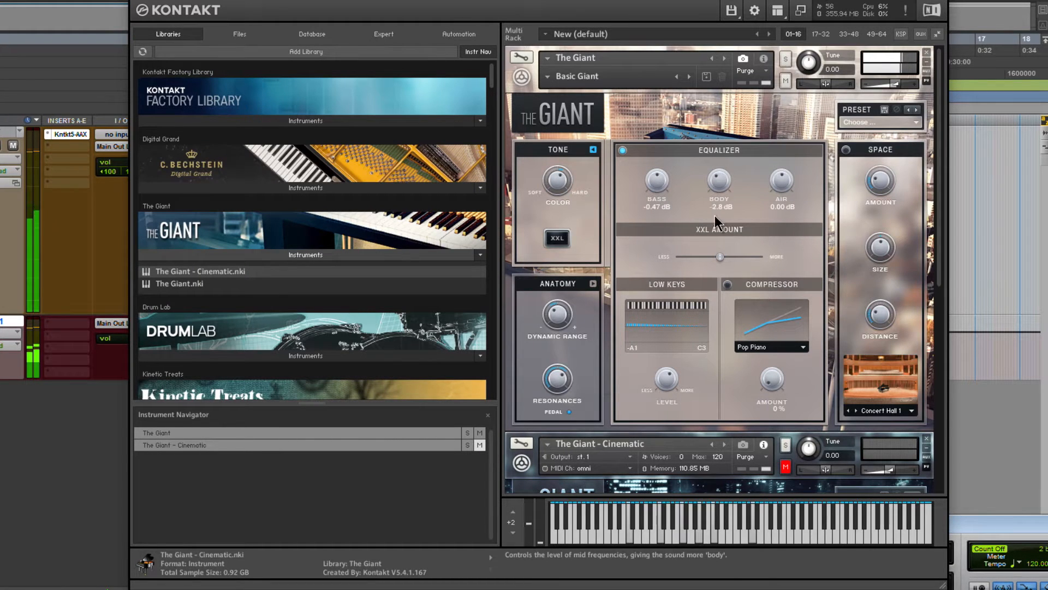
mouse_move(718, 182)
left_mouse_down()
mouse_move(710, 141)
mouse_move(713, 166)
left_mouse_up()
mouse_move(781, 181)
left_mouse_down()
mouse_move(781, 125)
mouse_move(773, 185)
mouse_move(779, 170)
left_mouse_up()
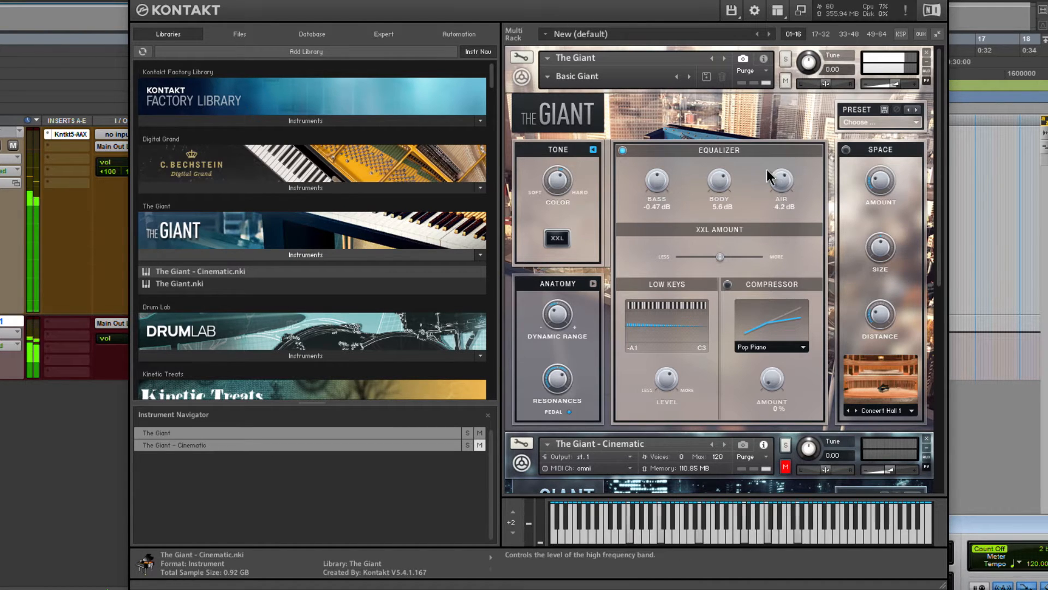
left_click(622, 150)
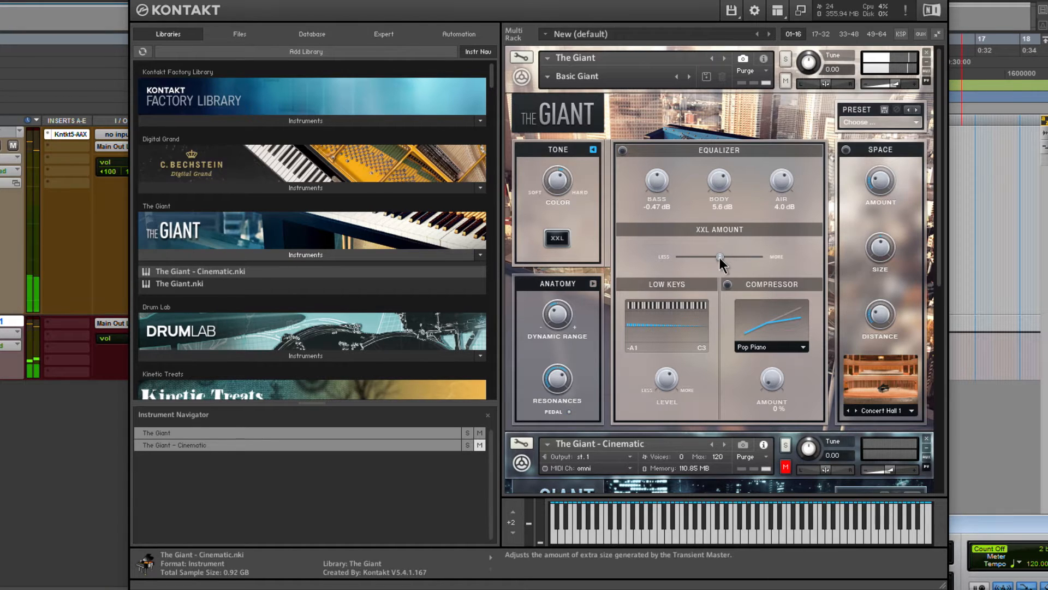
Audition the XXL Amount from less to more, compare XXL on and off, and leave the amount slightly above centre with XXL disabled.
left_click_drag(717, 259, 677, 259)
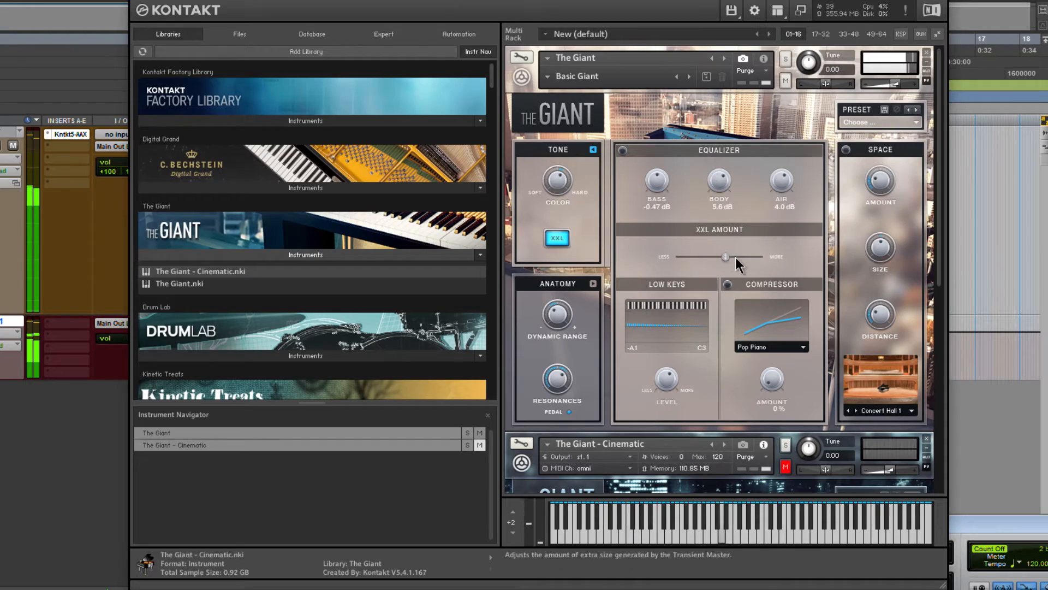
left_click_drag(678, 258, 771, 262)
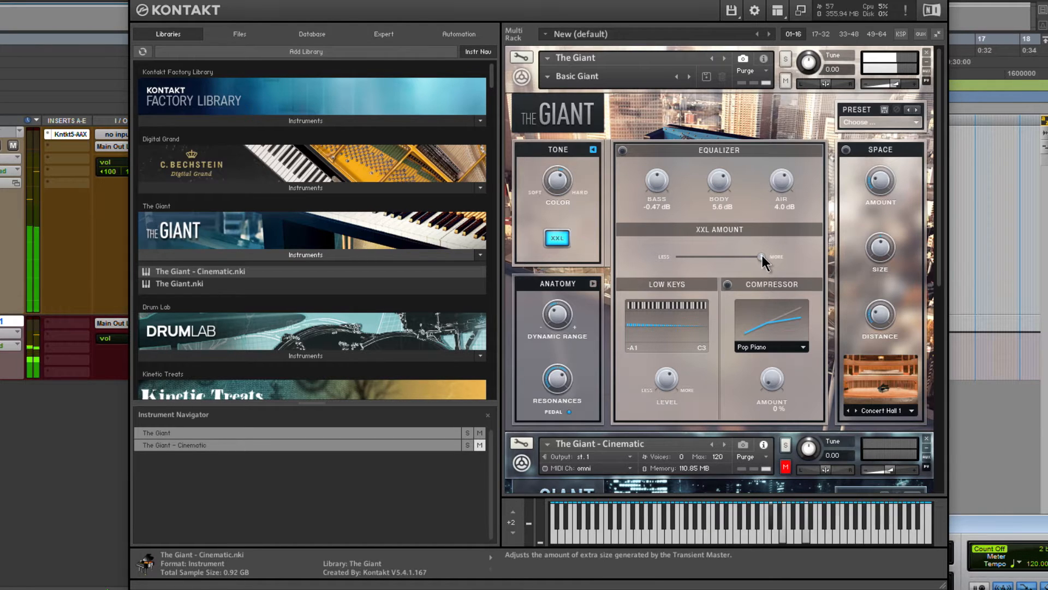
mouse_move(762, 255)
left_mouse_down()
mouse_move(738, 257)
mouse_move(747, 257)
left_mouse_up()
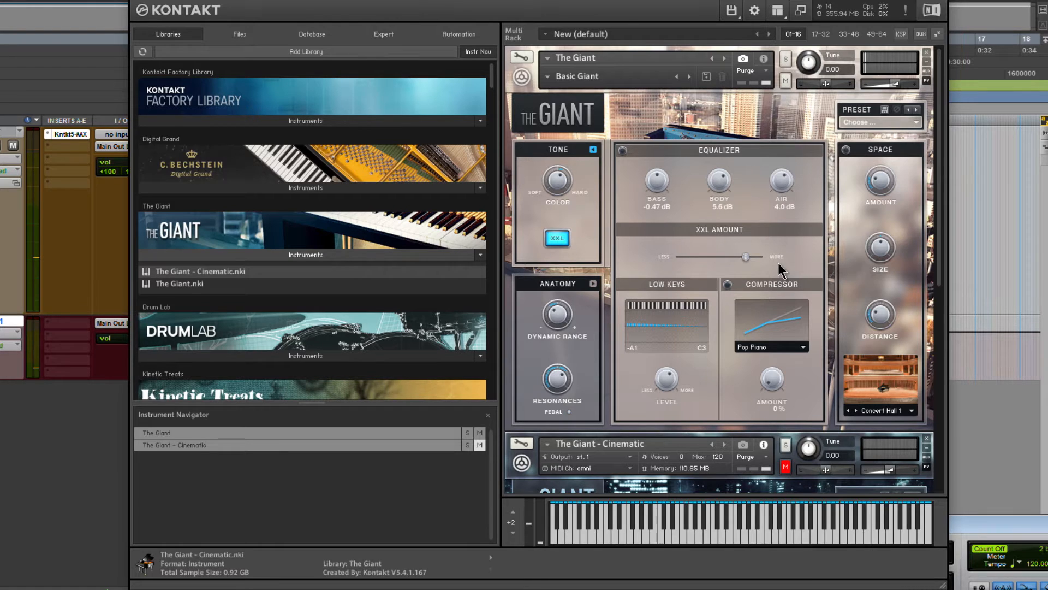
left_click_drag(746, 257, 753, 256)
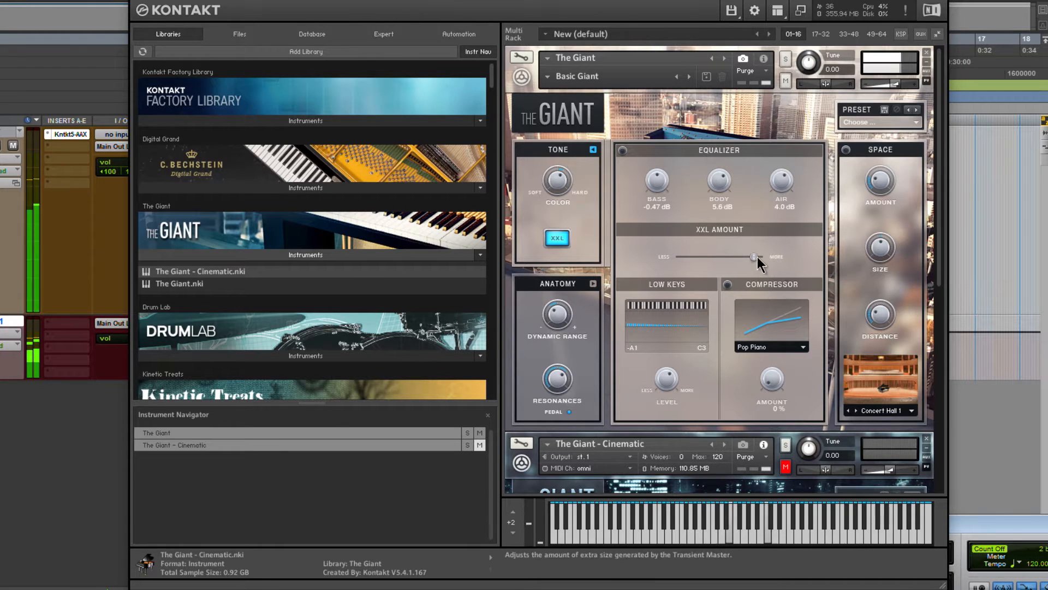
left_click(555, 239)
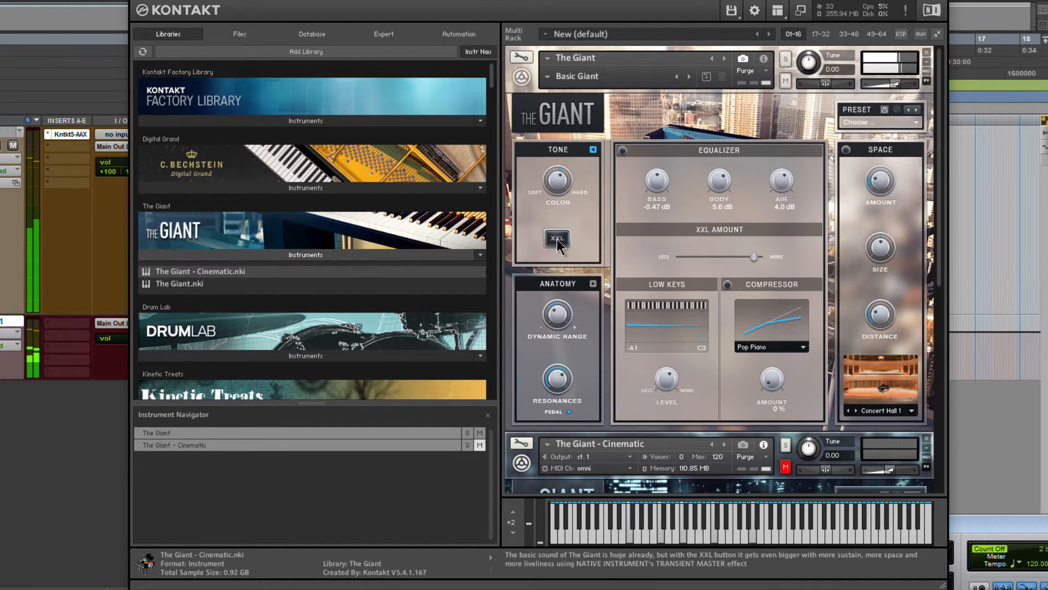
left_click(557, 241)
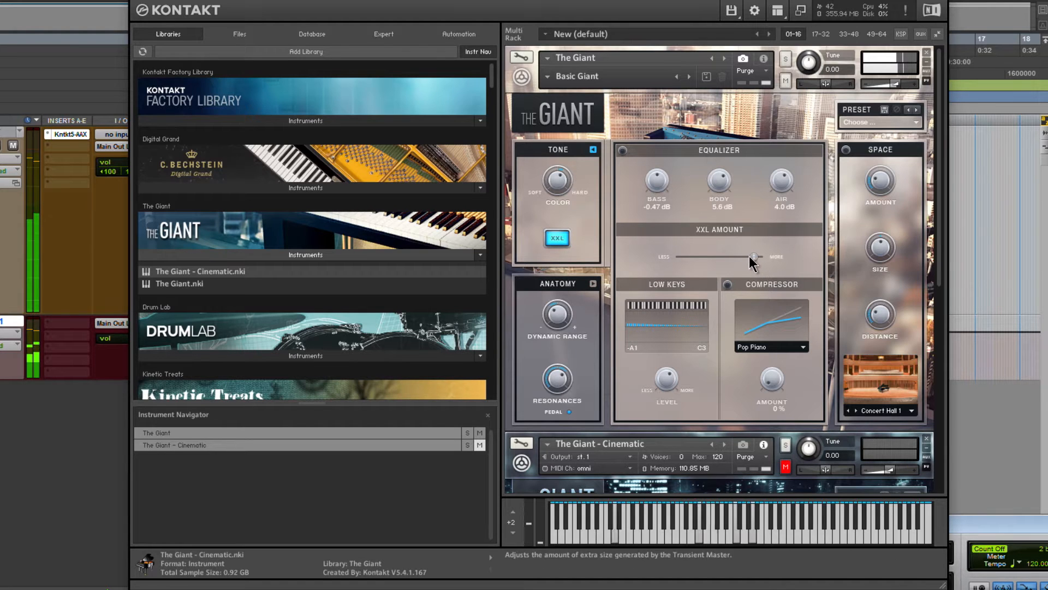
left_click_drag(751, 261, 725, 263)
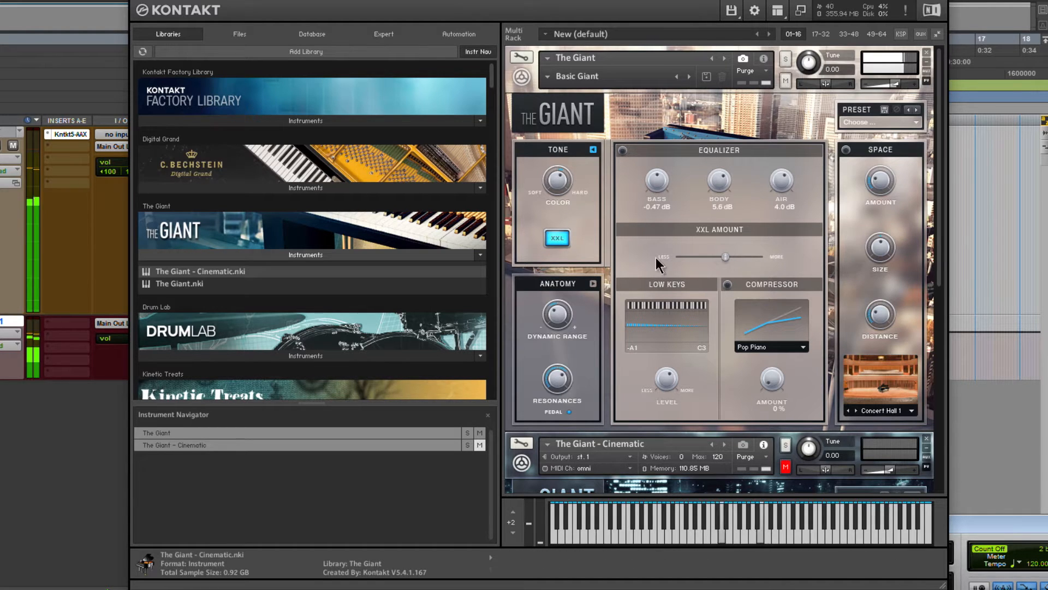
left_click(563, 241)
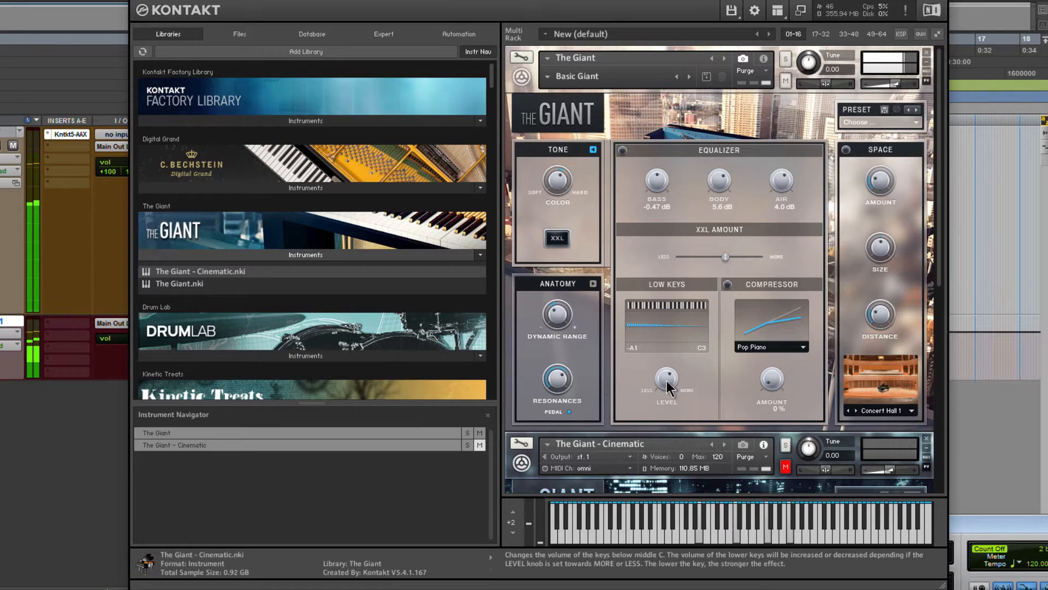
Audition the Low Keys Level toward more and less, replaying the clip from the start, and return it to neutral.
left_click_drag(668, 381, 665, 410)
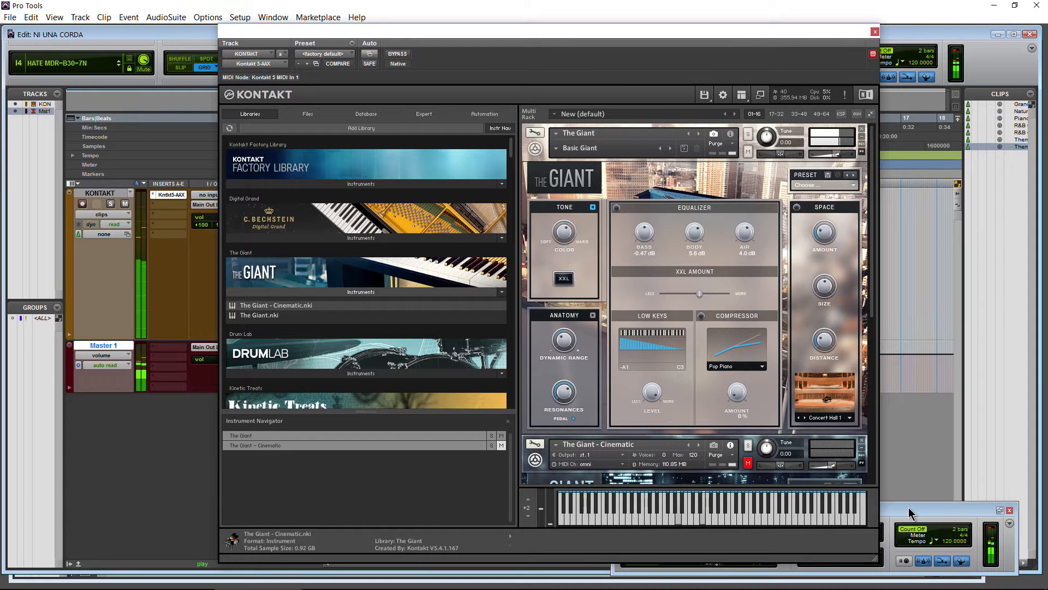
left_click(909, 507)
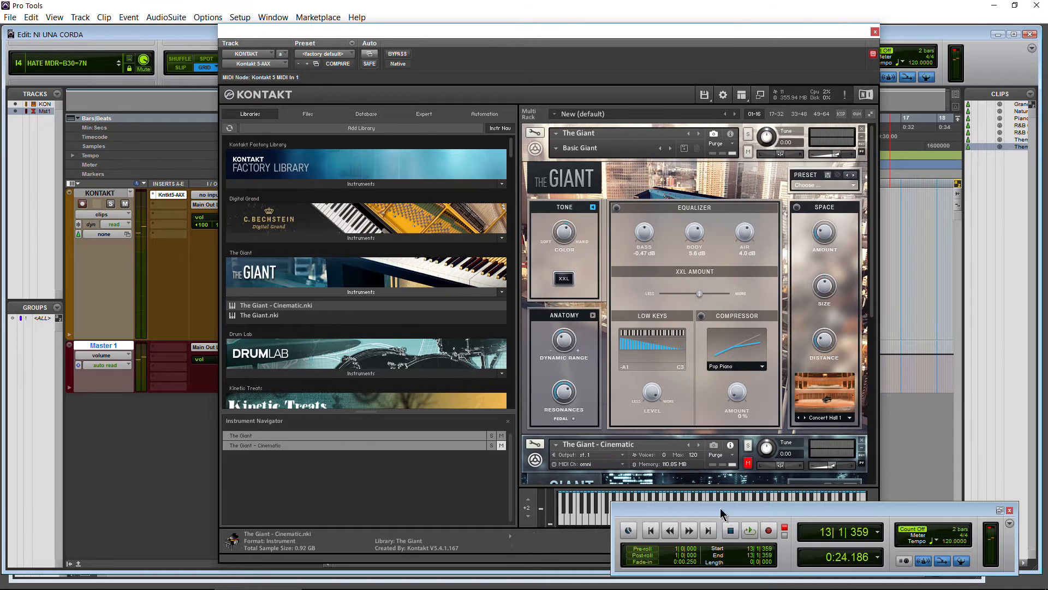
left_click(538, 546)
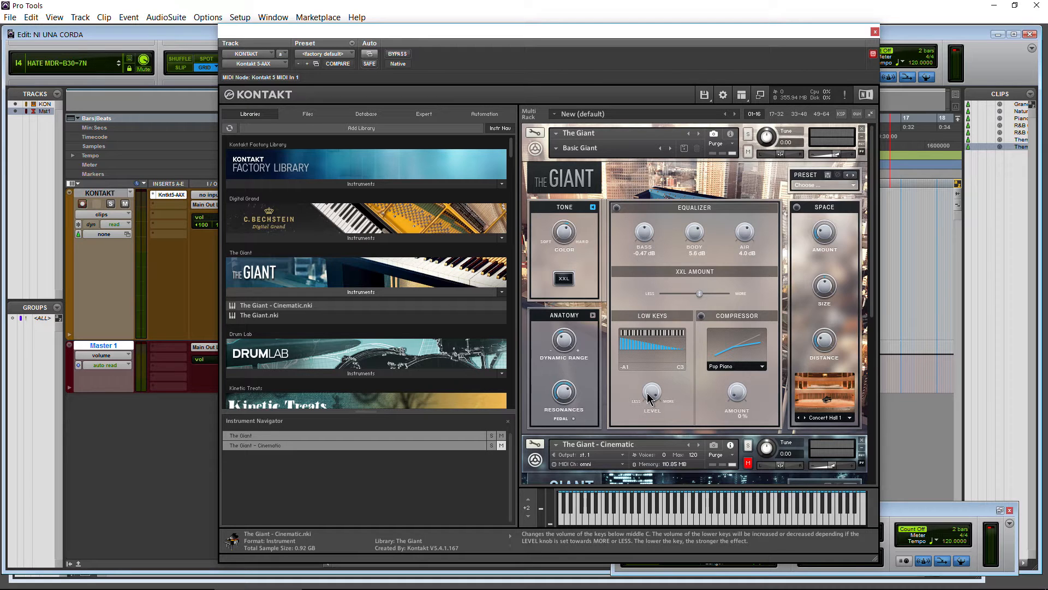
left_click_drag(647, 392, 652, 479)
left_click(898, 511)
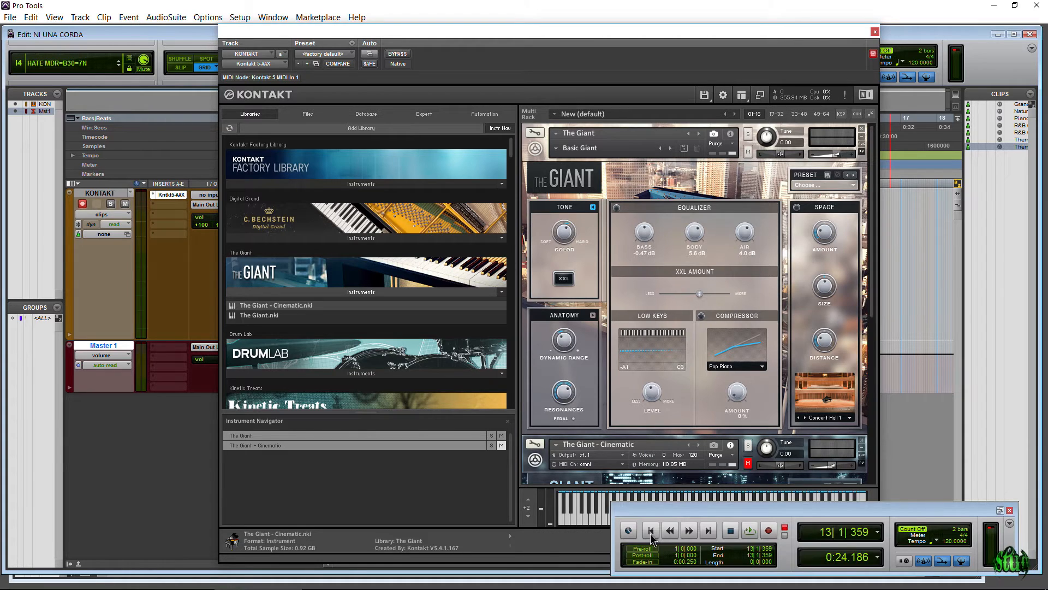
key("space")
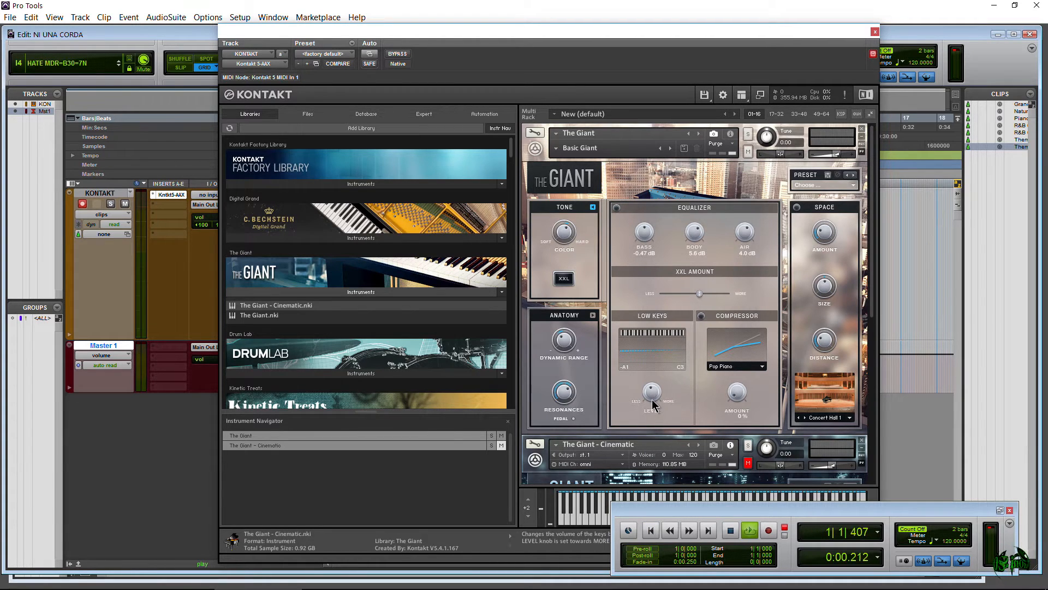
left_click(651, 390)
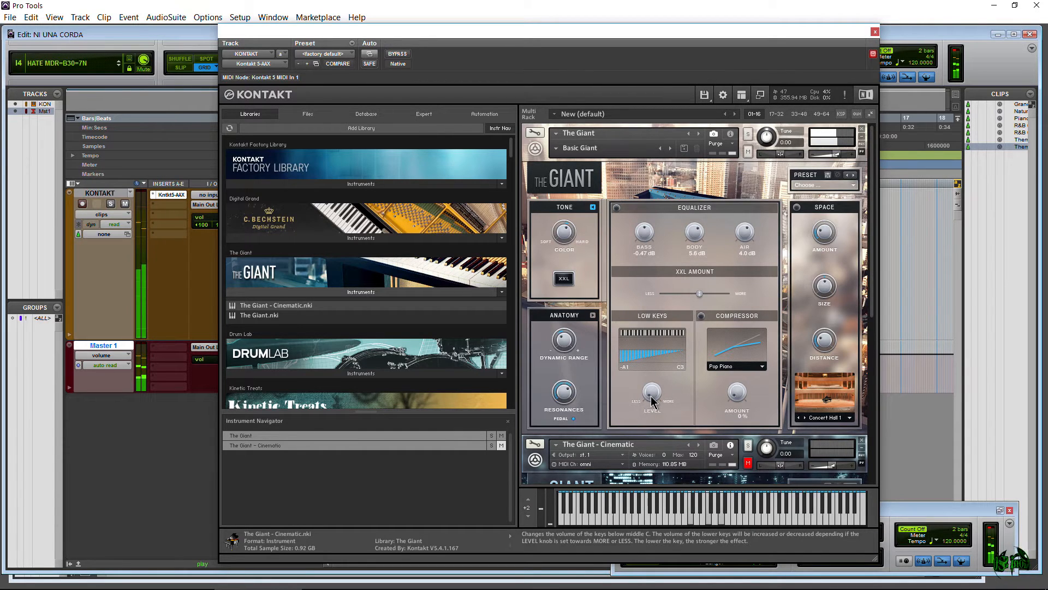
left_click_drag(656, 368, 645, 284)
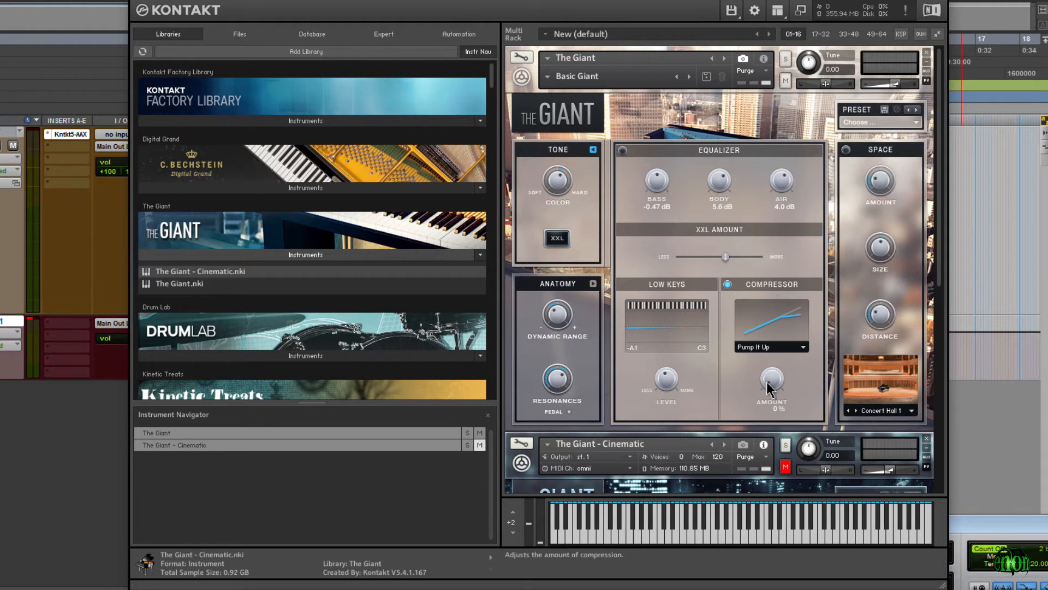
Replay the clip from the start, raise the Pump It Up compressor's Amount to 100%, and adjust The Giant's output volume.
left_click(963, 521)
left_click(666, 551)
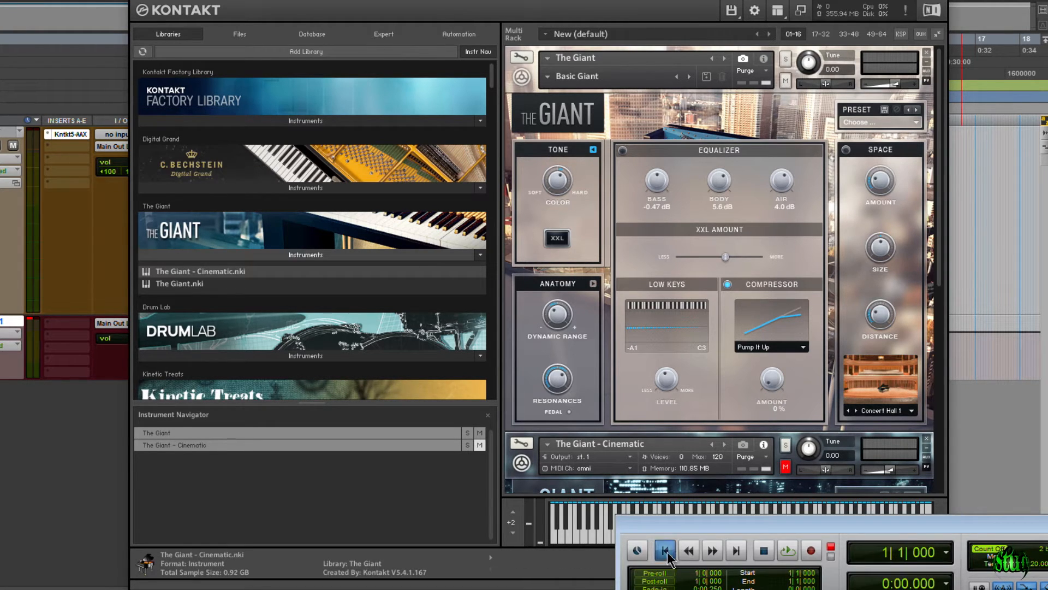
left_click(786, 550)
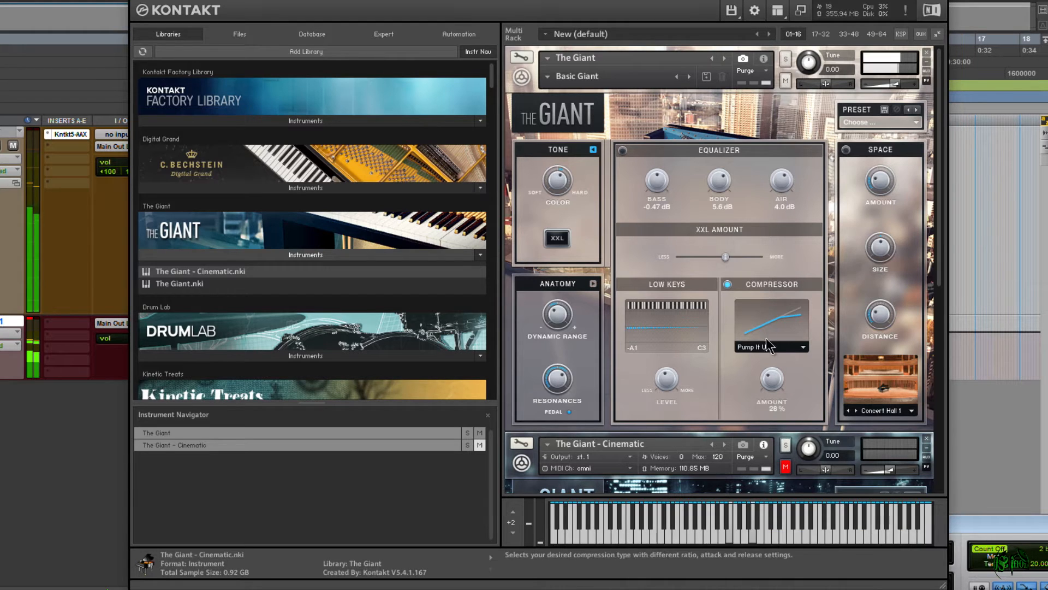
left_click_drag(761, 300, 753, 244)
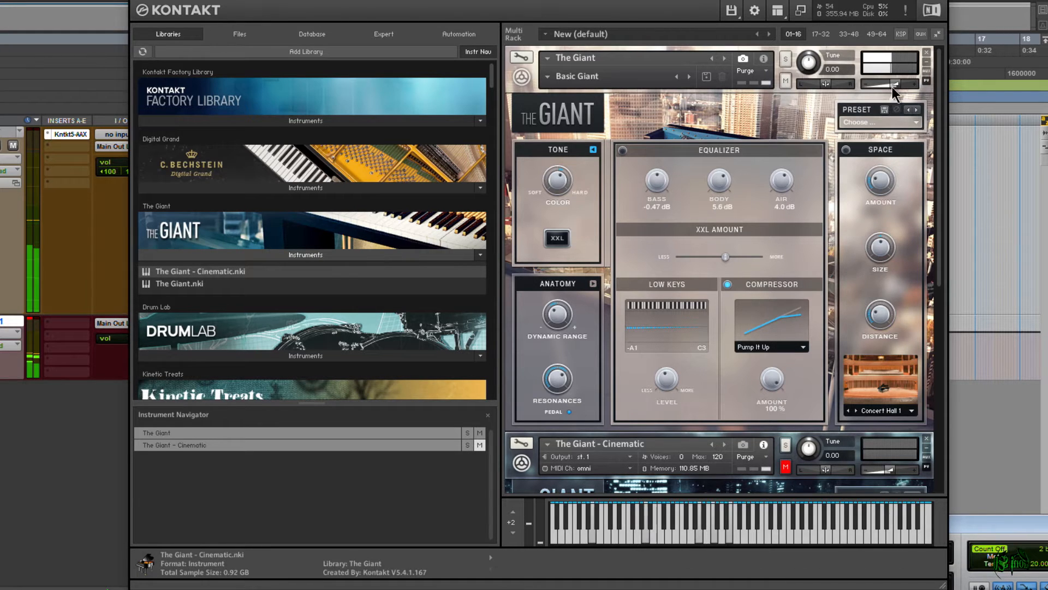
mouse_move(894, 84)
left_mouse_down()
mouse_move(913, 85)
mouse_move(896, 86)
left_mouse_up()
Change the compressor type to Pop Piano, replay the clip from the start, and compare the sound with the compressor off and on.
left_click(771, 347)
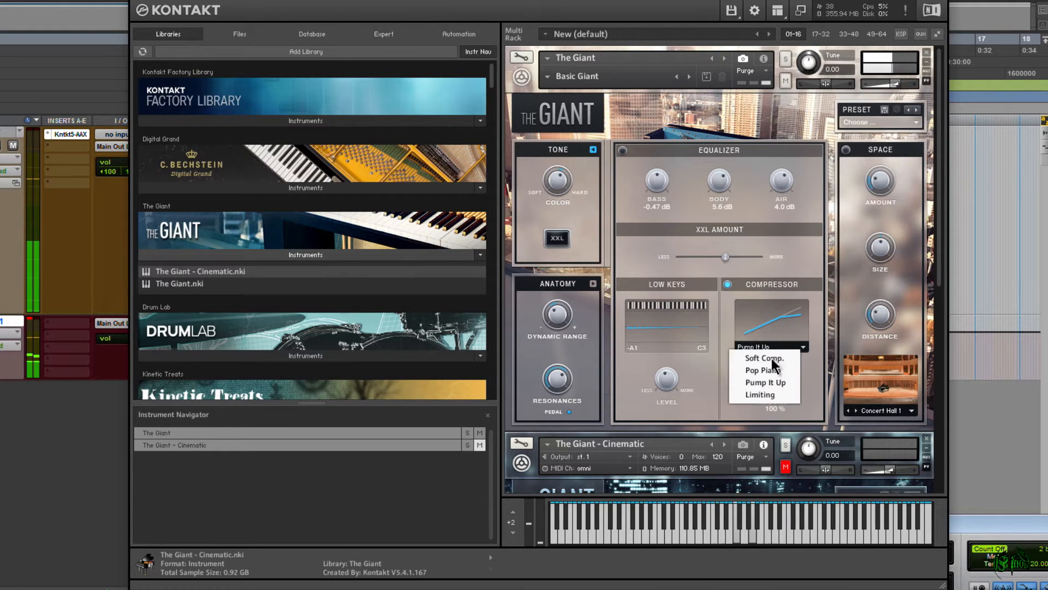
left_click(771, 370)
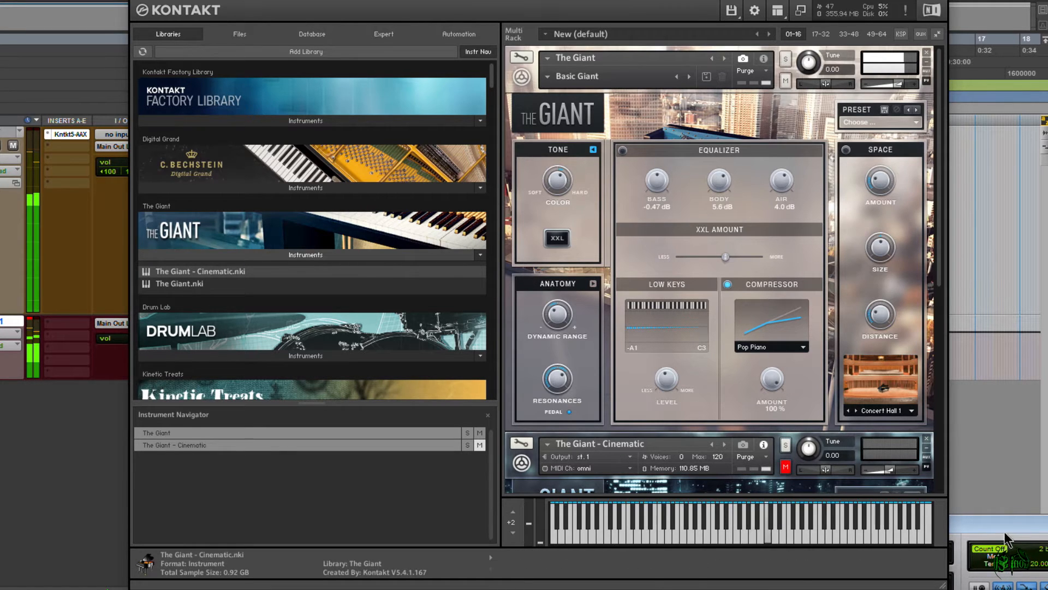
left_click(960, 525)
left_click(756, 547)
left_click(785, 550)
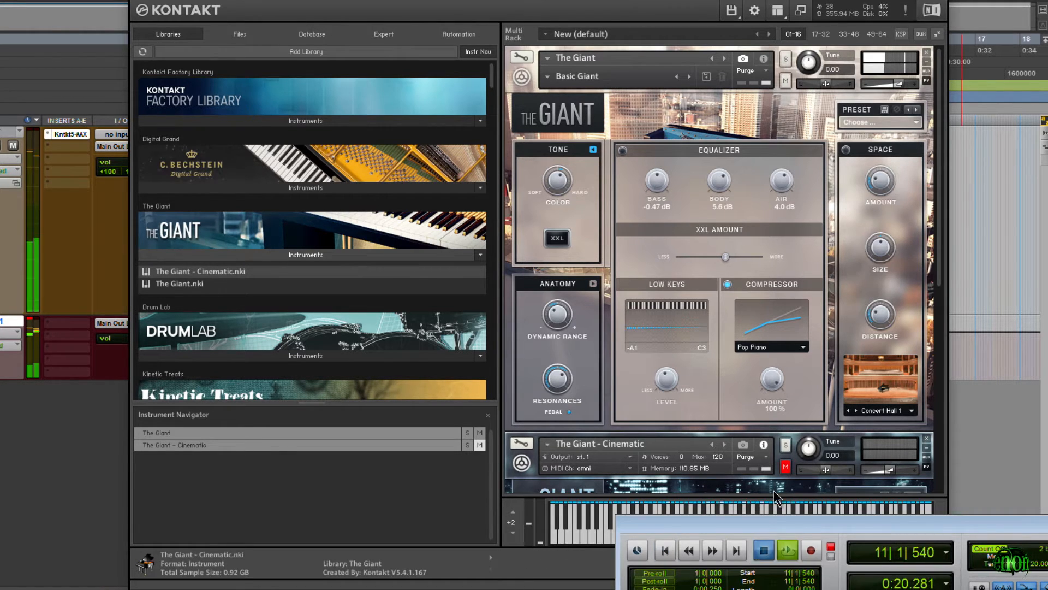
left_click(763, 551)
left_click(672, 551)
left_click(788, 550)
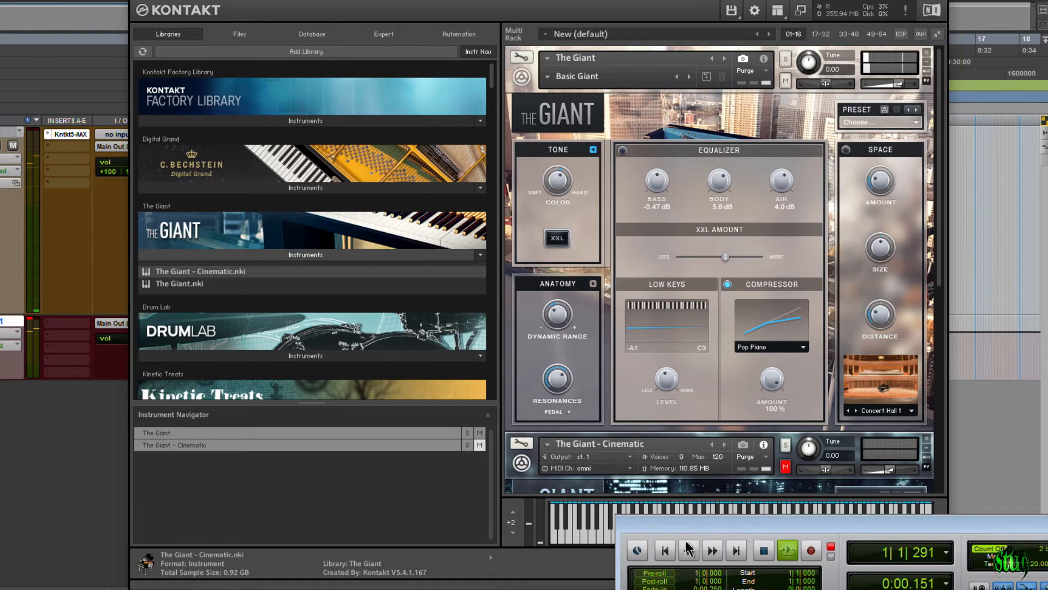
left_click(727, 284)
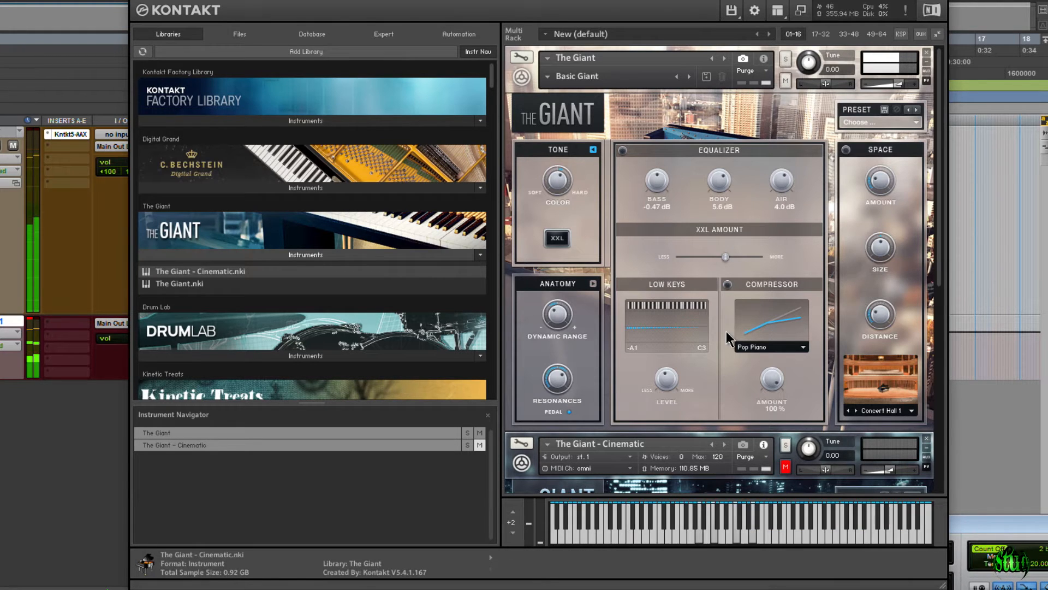
left_click(728, 284)
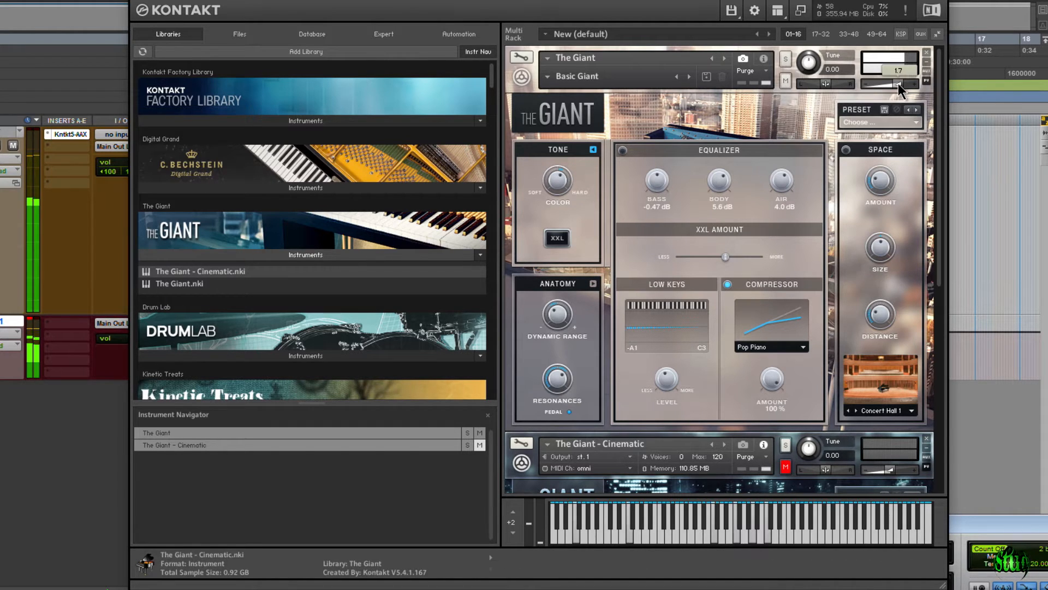
Switch the compressor off, stop playback, and change the compressor type to Soft Comp.
left_click(727, 285)
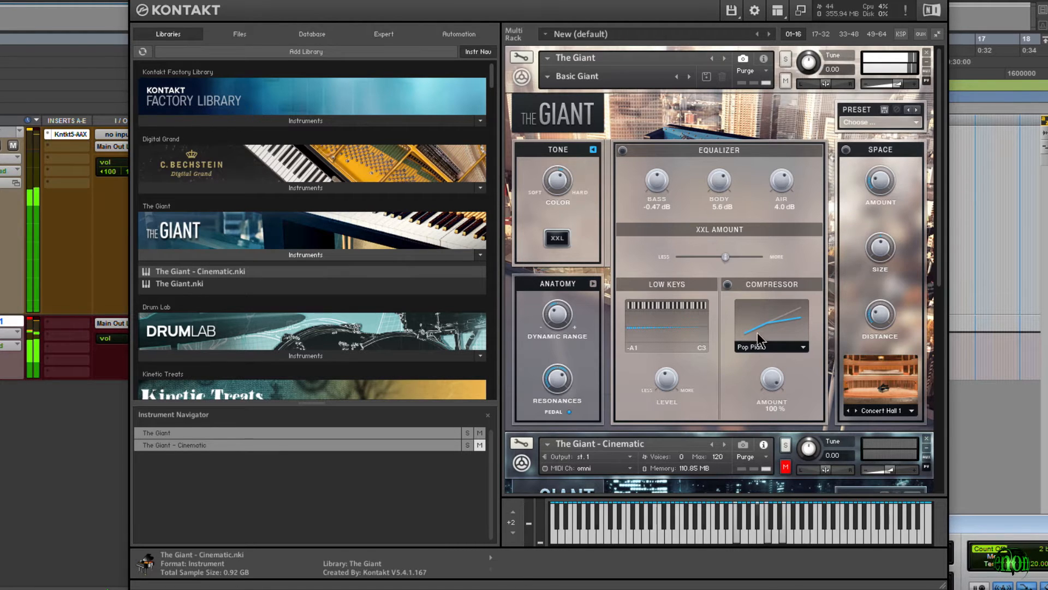
left_click(964, 522)
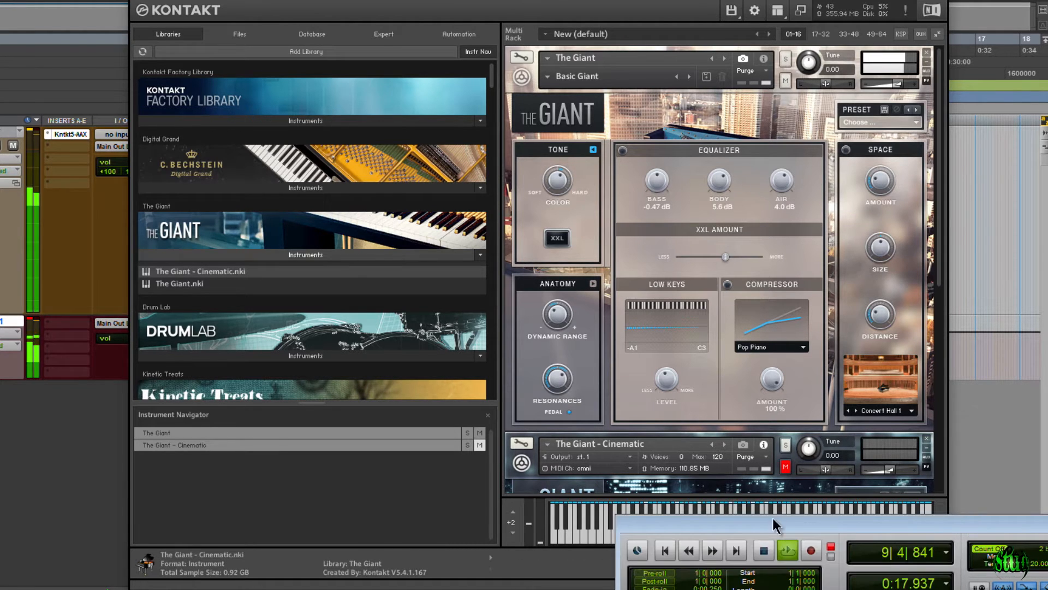
left_click(786, 347)
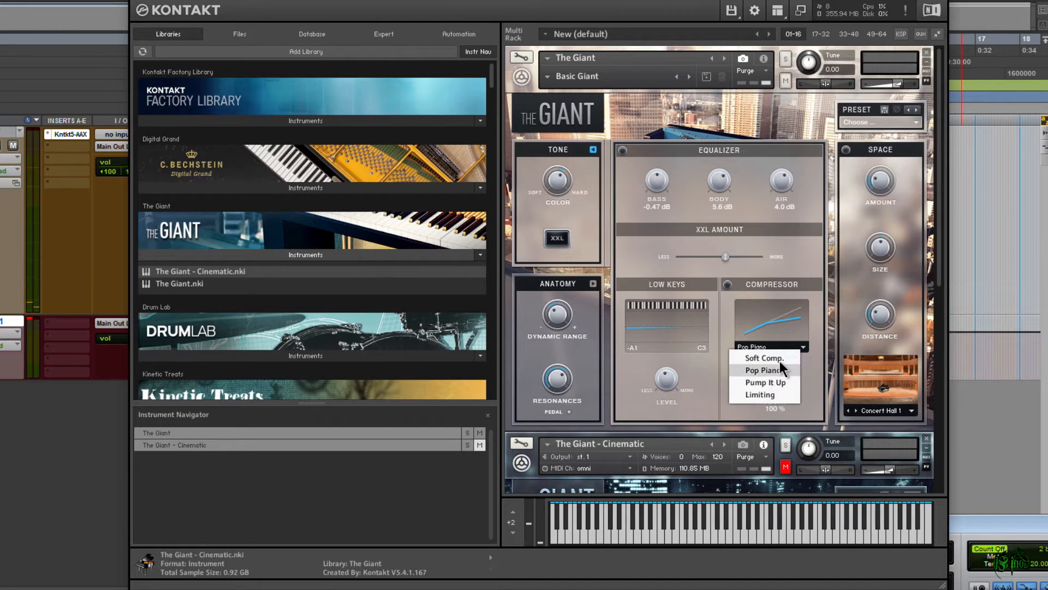
left_click(779, 358)
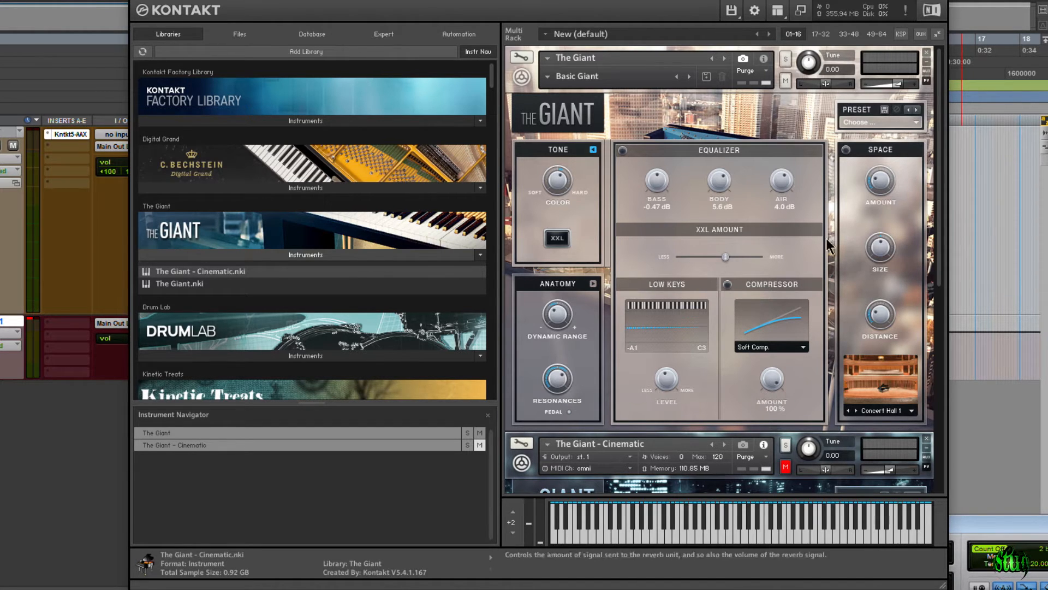
Show the Anatomy controls in place of Tone, audition the Komplete Kontrol velocity curve, and return the curve to Soft Velocity.
left_click(594, 149)
left_click(594, 283)
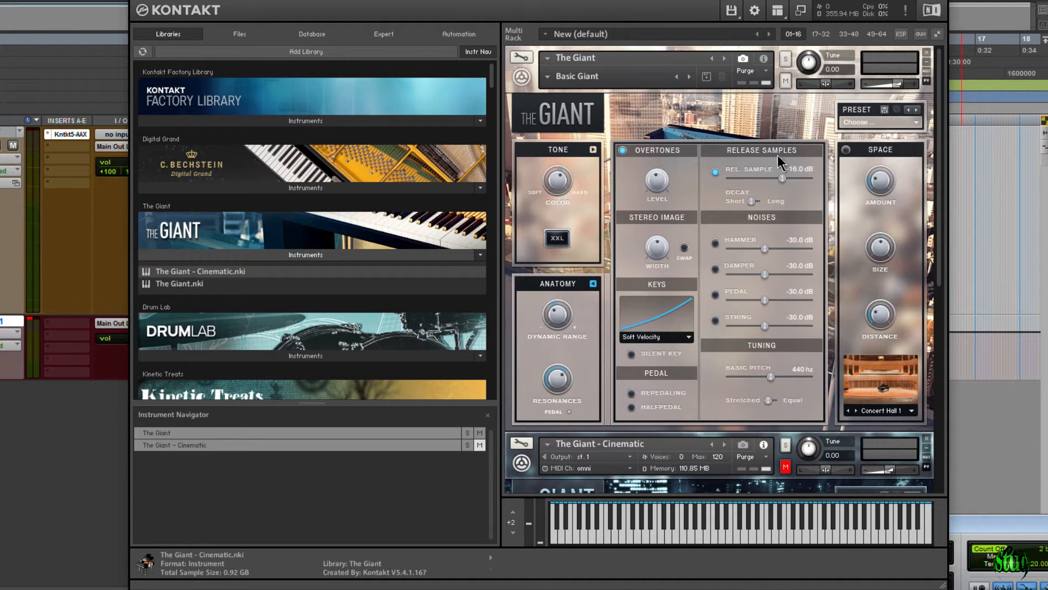
left_click(667, 337)
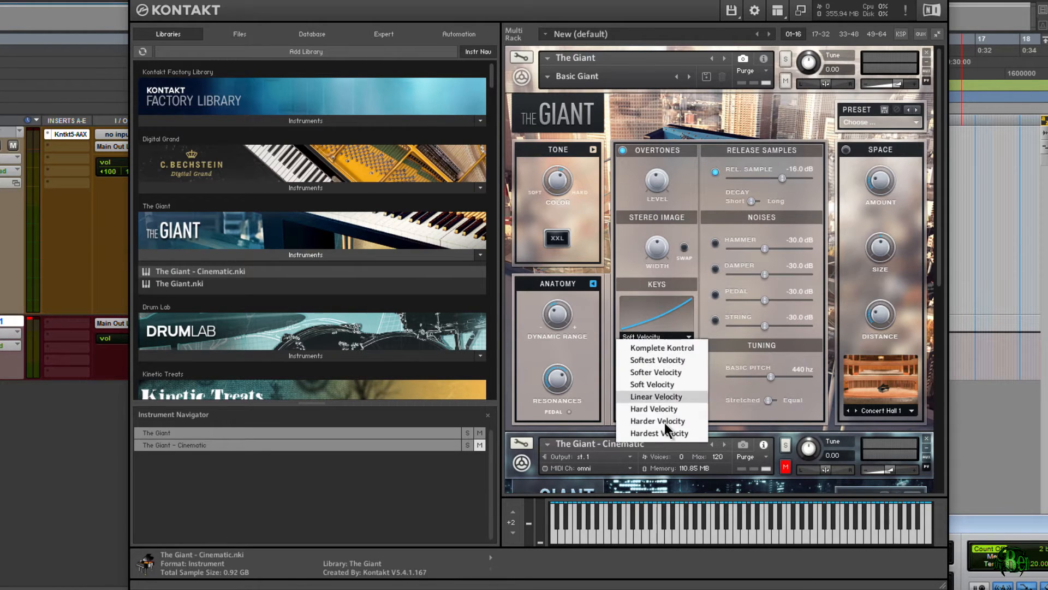
left_click(672, 271)
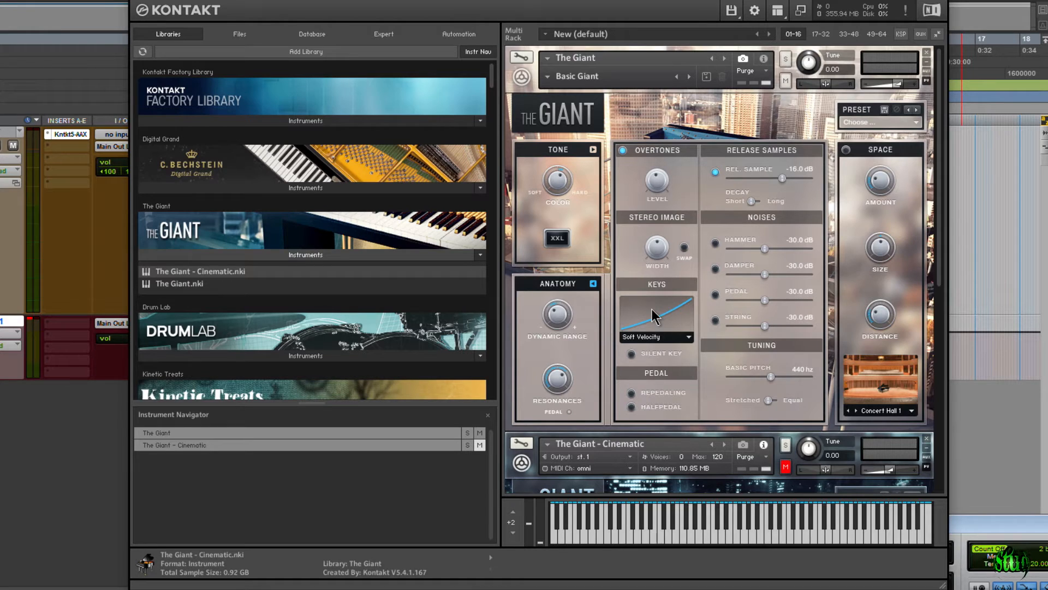
left_click(668, 337)
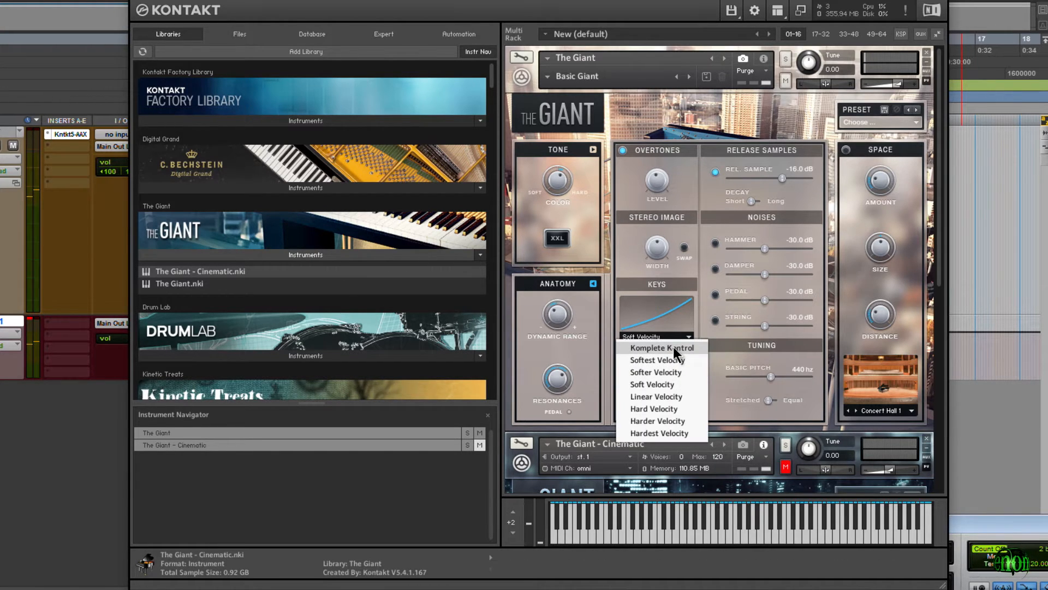
left_click(674, 349)
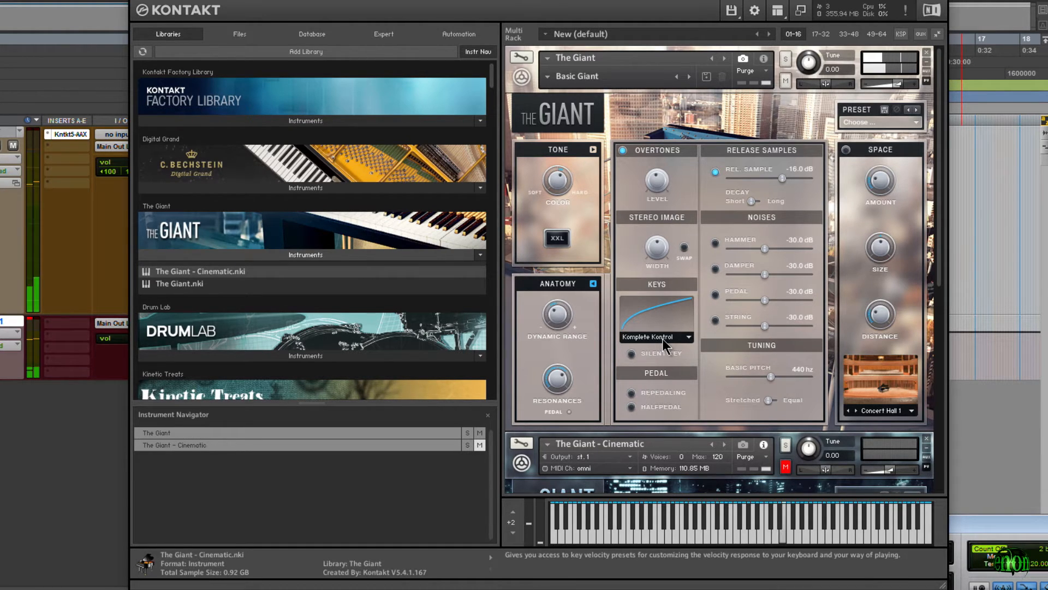
left_click(663, 338)
left_click(674, 384)
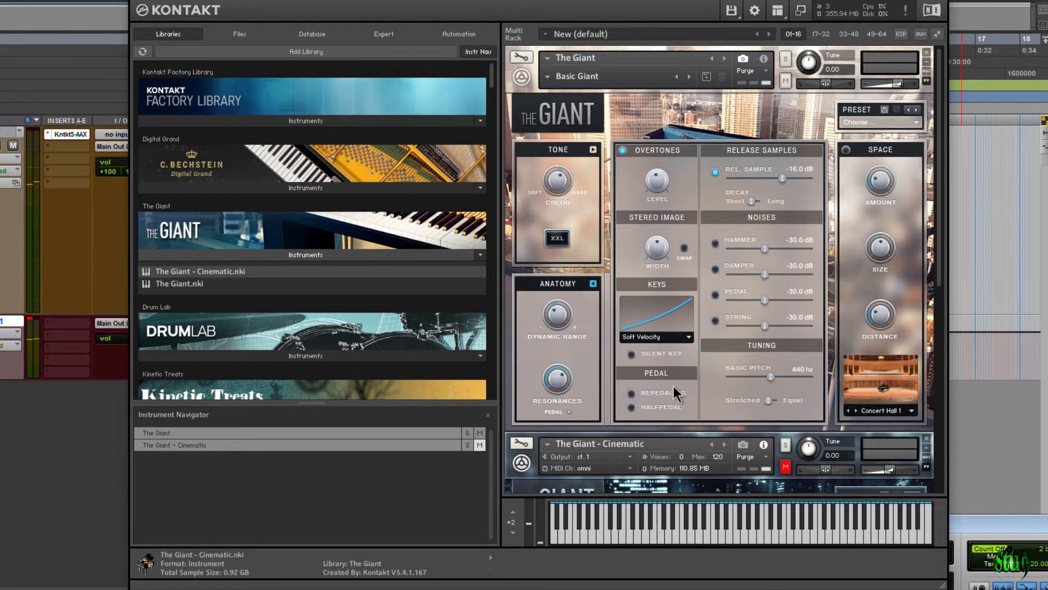
Try the Hardest Velocity curve for the keys and switch the curve to Linear Velocity.
left_click(672, 337)
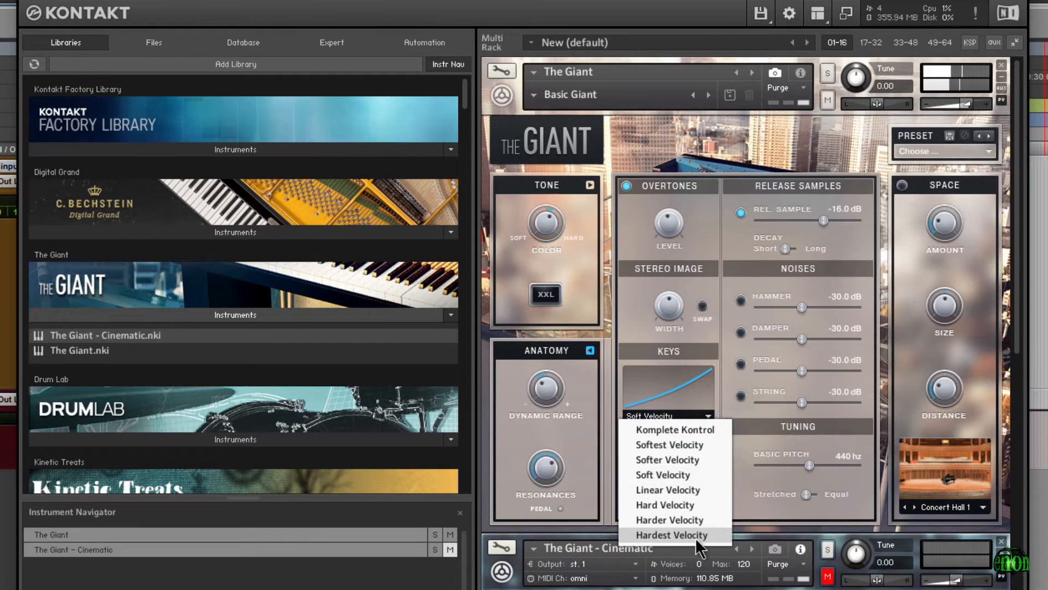
left_click(672, 534)
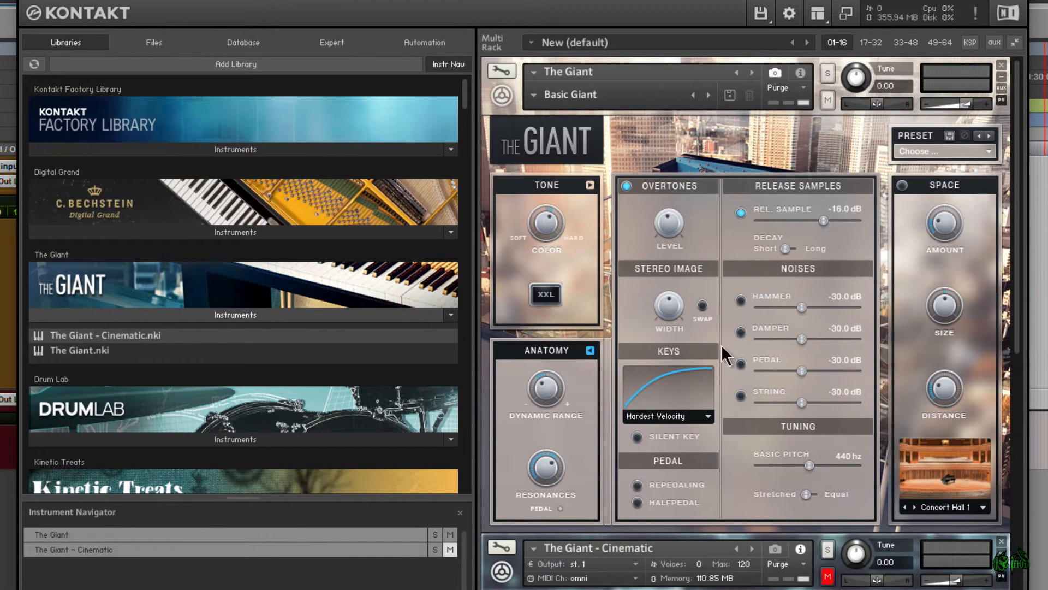
left_click(691, 412)
left_click(686, 489)
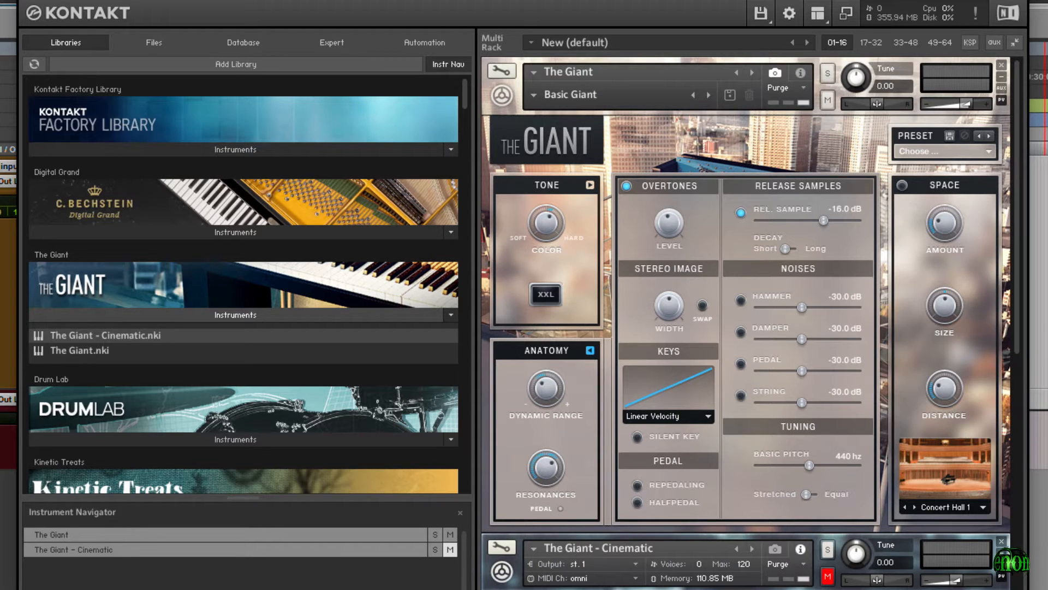
Compare the Hardest Velocity and Softer Velocity curves during clip playback, and return the keys to Linear Velocity.
left_click(688, 419)
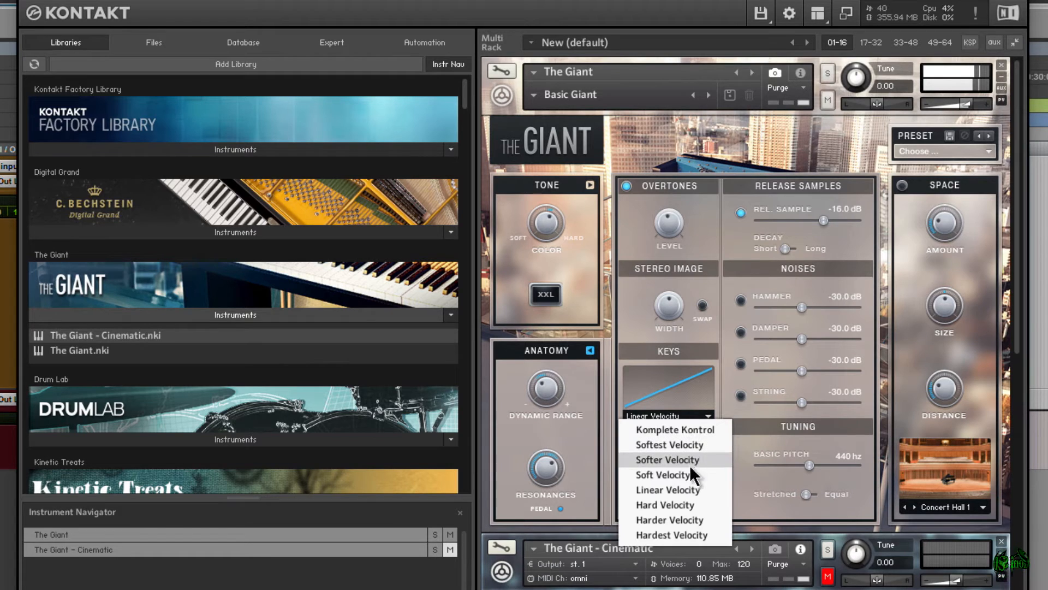
left_click(676, 534)
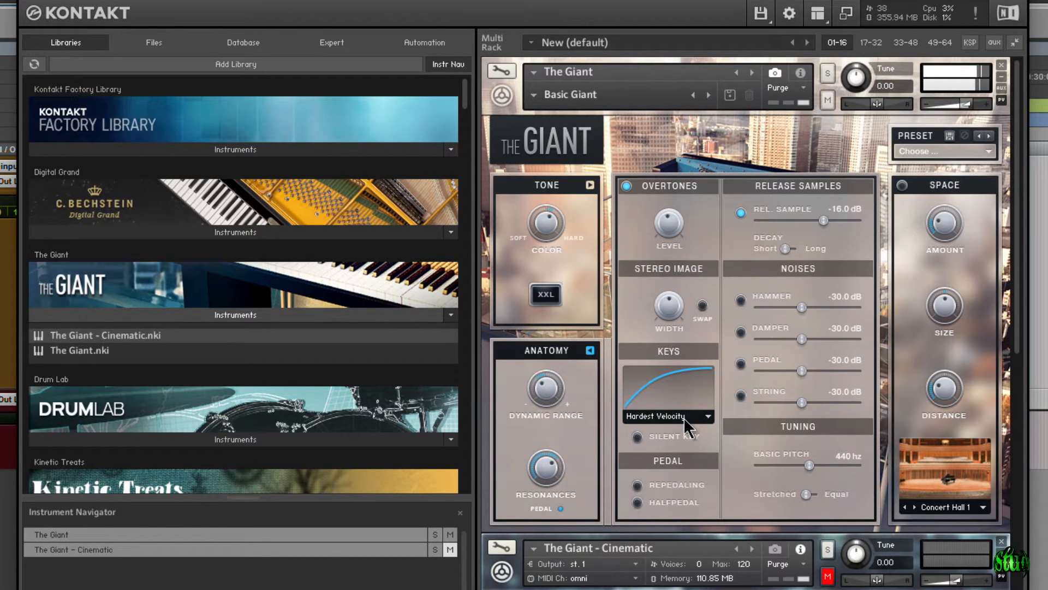
left_click(687, 425)
left_click(686, 461)
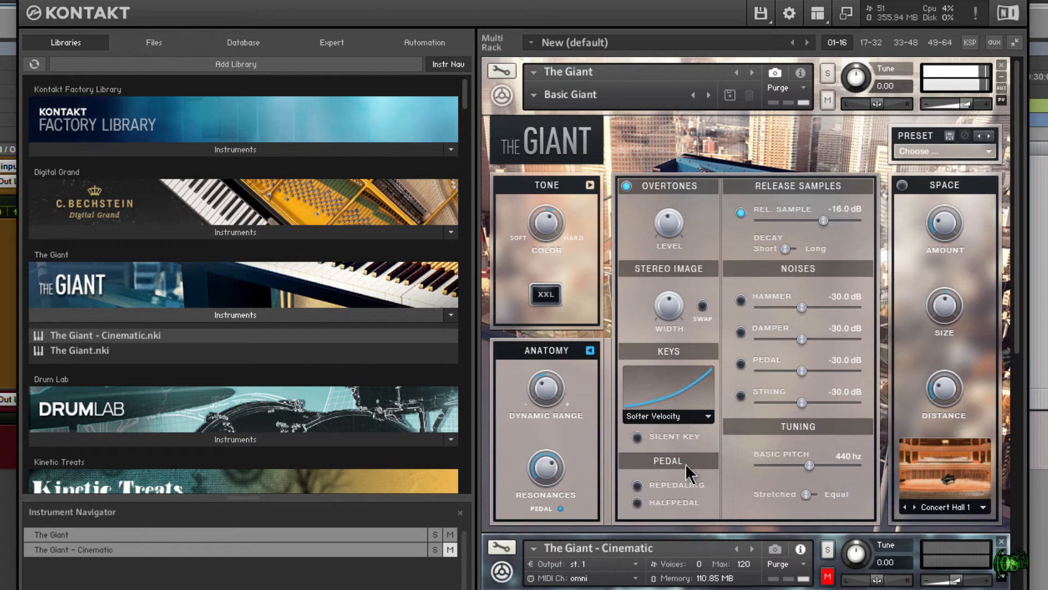
left_click(684, 418)
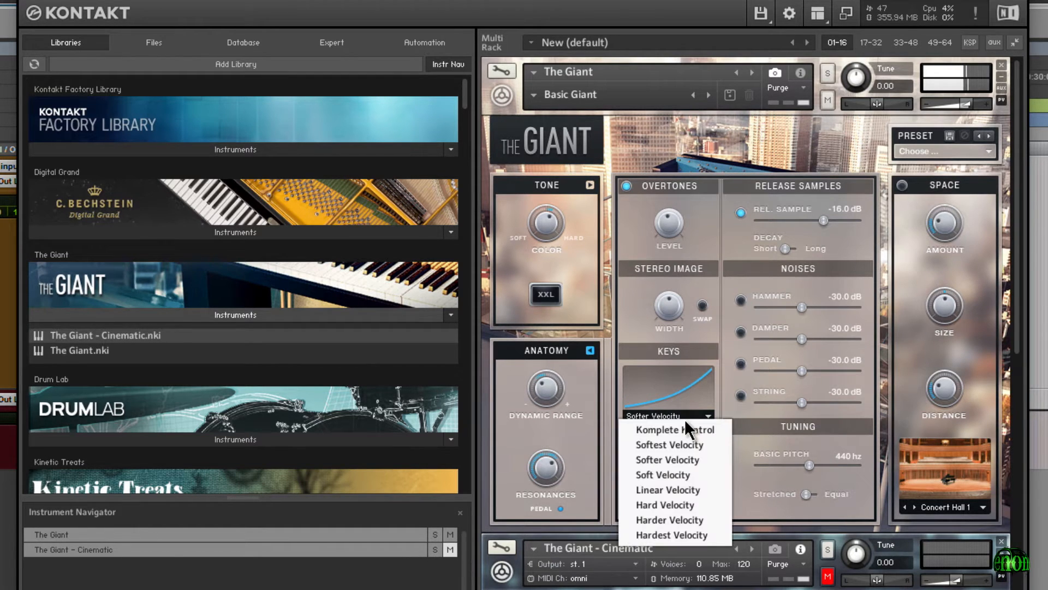
left_click(689, 489)
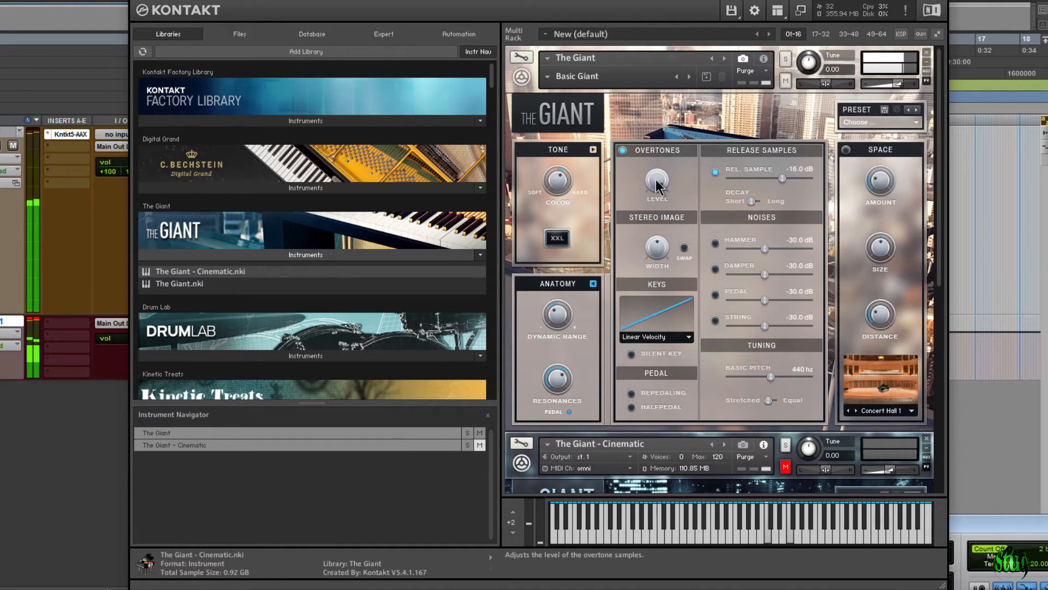
Replay the clip from the start, audition the Overtones Level, and switch Overtones off.
left_click(973, 528)
left_click(664, 551)
key("space")
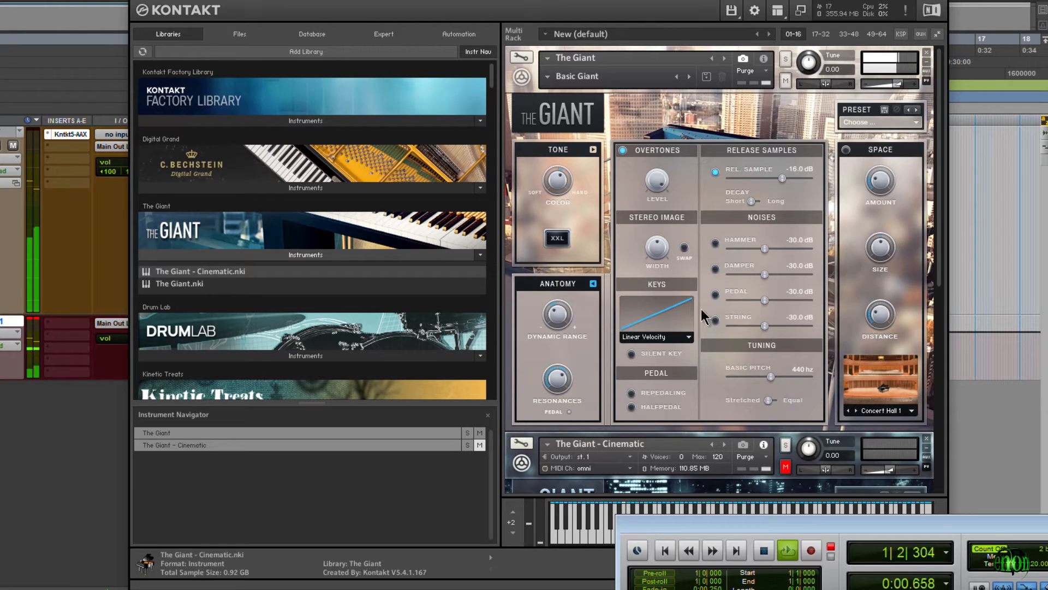
left_click(657, 181)
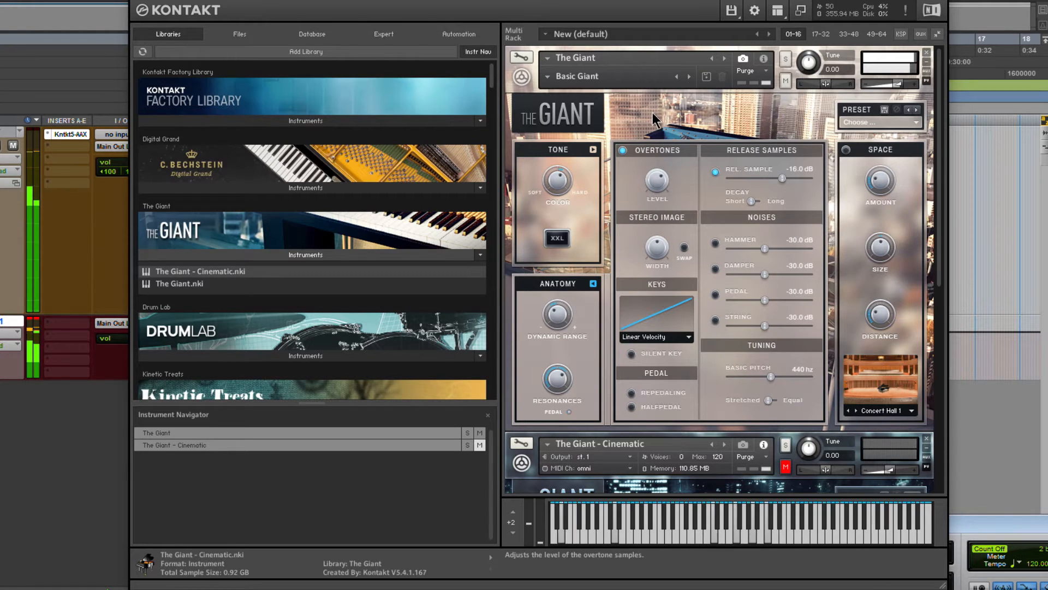
left_click(623, 150)
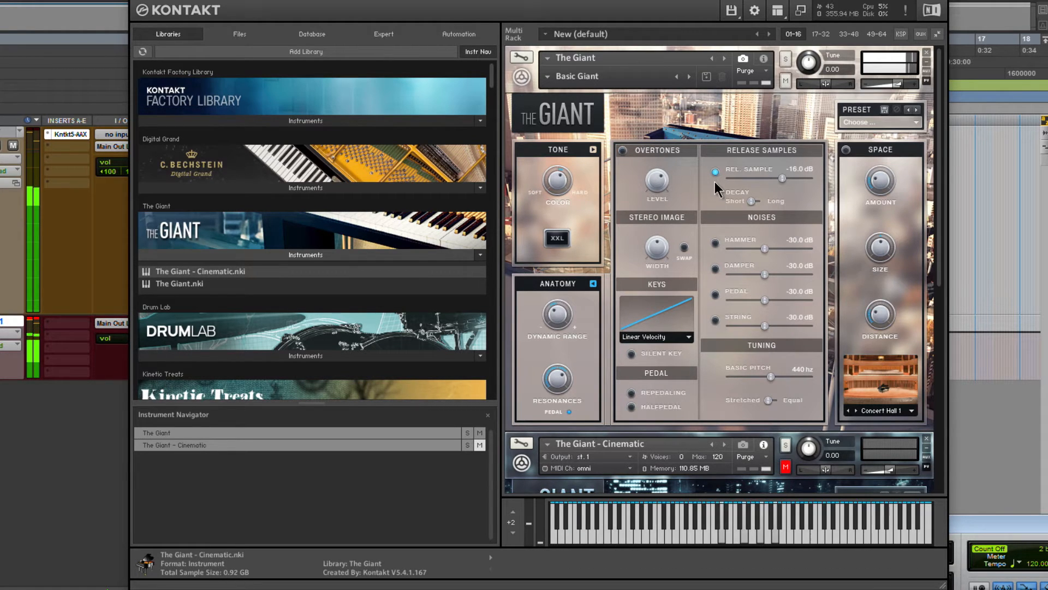
Raise the release sample volume, replay the clip from the start, lower the volume again, and switch release samples off.
left_click_drag(781, 178, 790, 179)
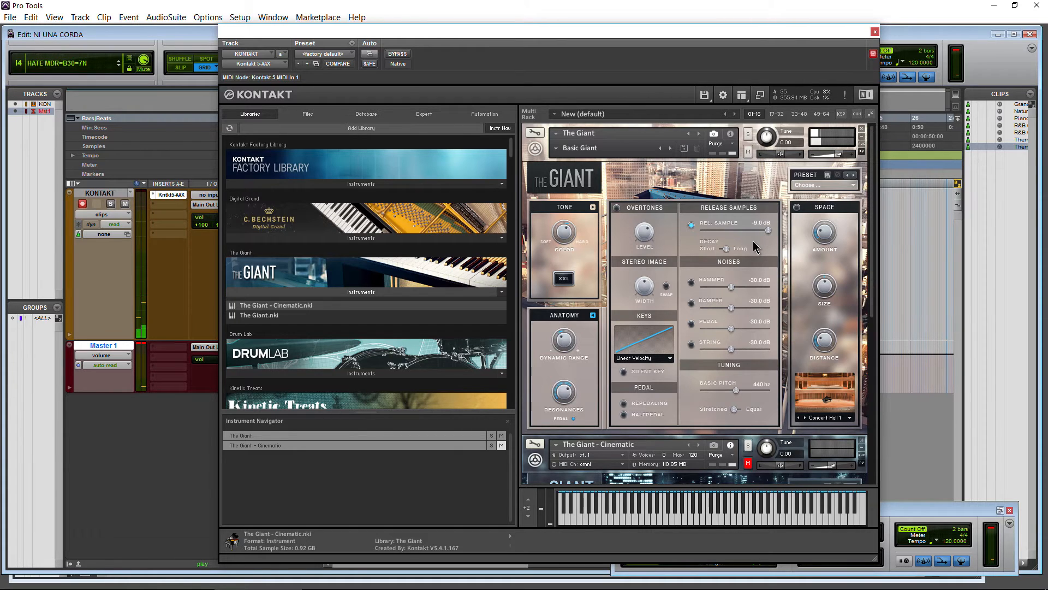
left_click(938, 507)
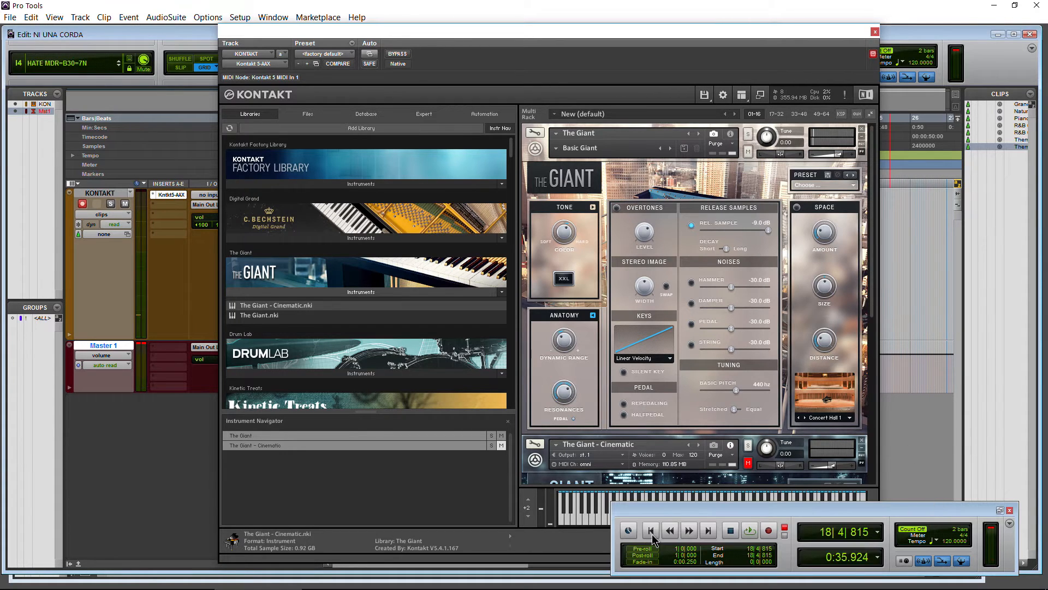
left_click(652, 534)
left_click_drag(760, 234, 749, 239)
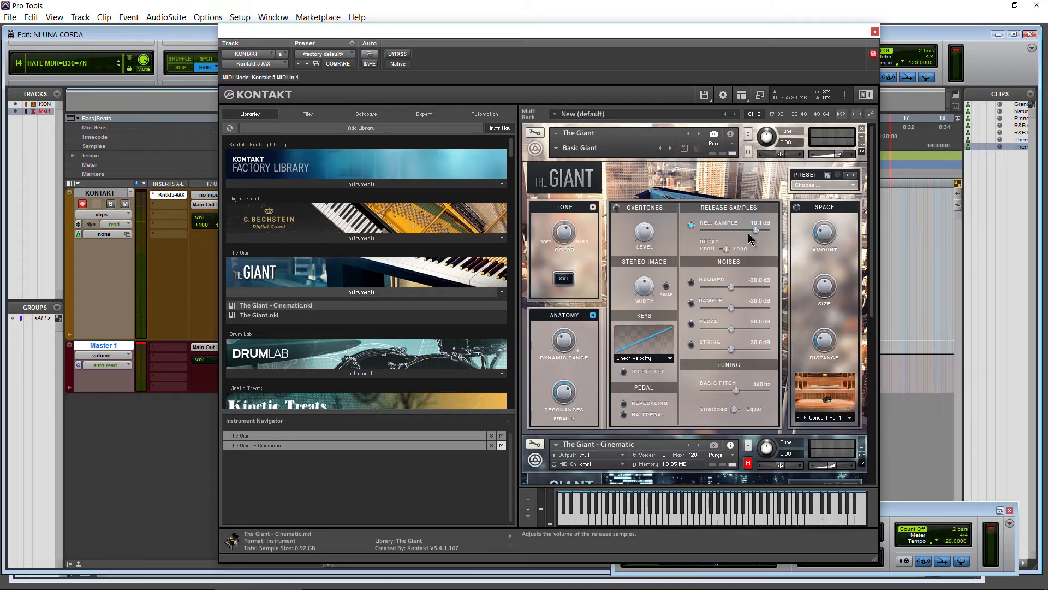
left_click(691, 225)
Enable the Hammer noise and reduce the noises to -26 dB Hammer, -28 dB Damper, -27 dB Pedal and -26 dB String.
left_click(692, 281)
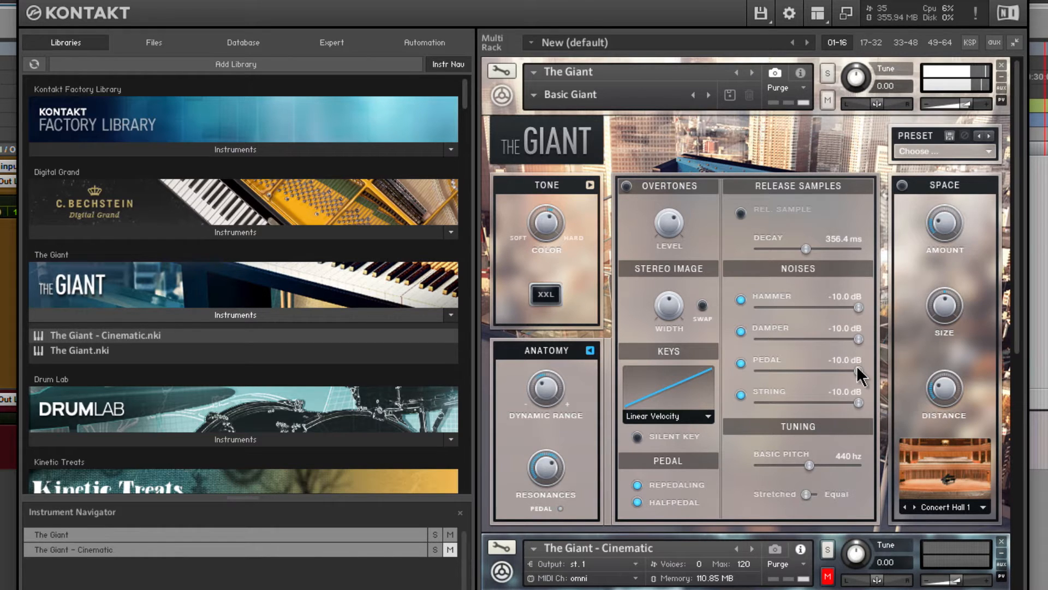
left_click_drag(858, 371, 827, 370)
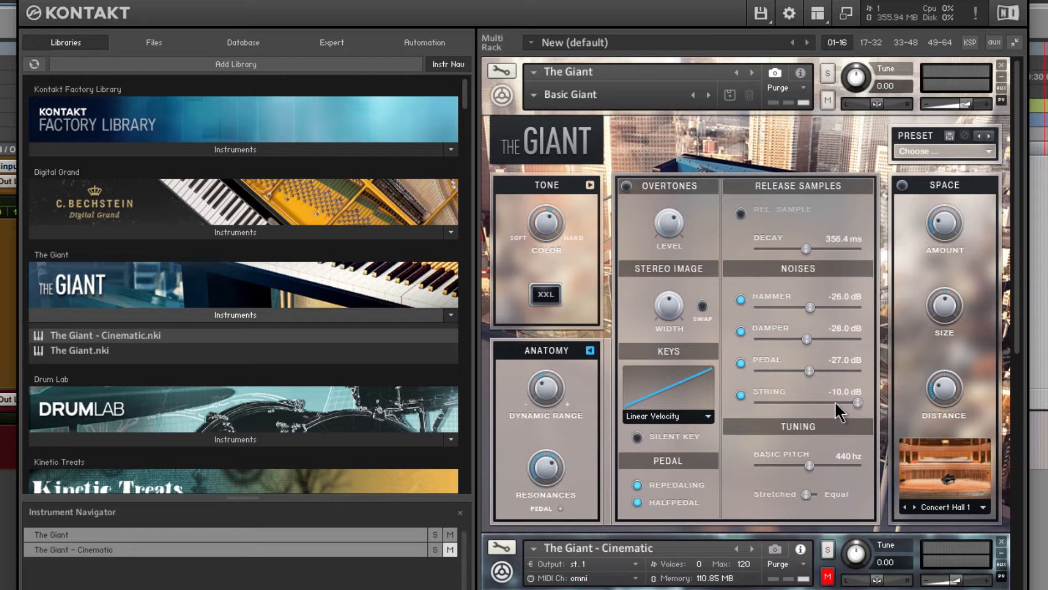
left_click_drag(835, 404, 788, 411)
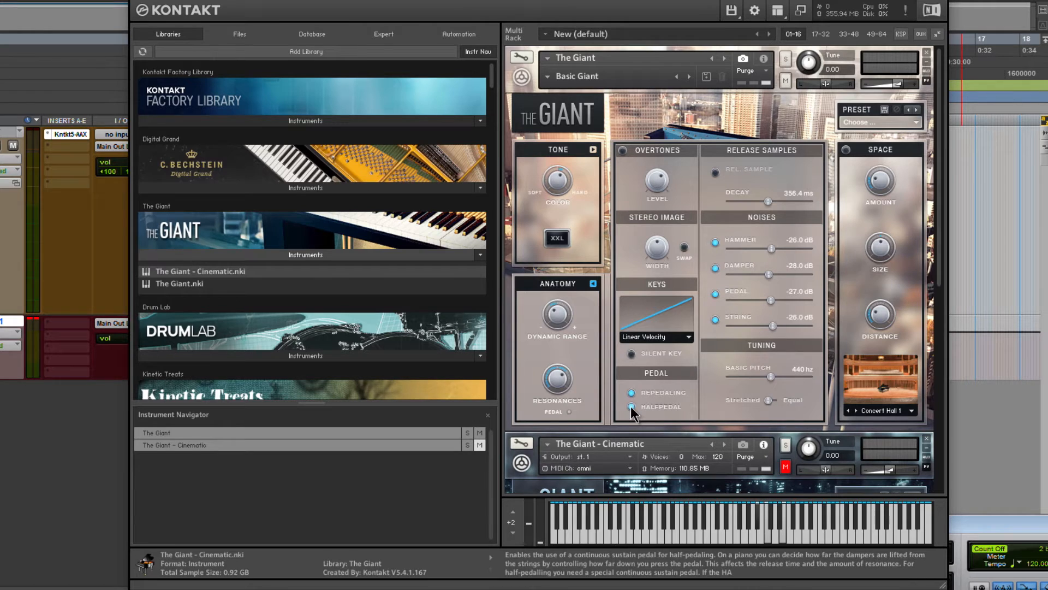
Try a 437 Hz basic pitch, restore 440 Hz, and set Hammer and Damper noises to -30 dB, Pedal and String to -29 dB.
left_click(775, 400)
left_click_drag(771, 374, 748, 386)
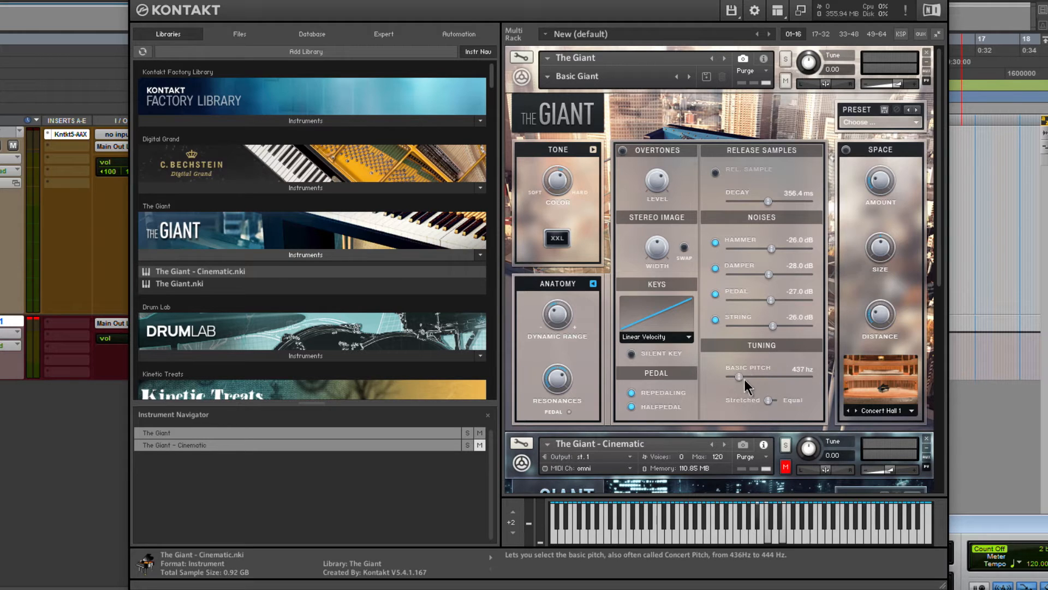
left_click_drag(773, 326, 758, 300)
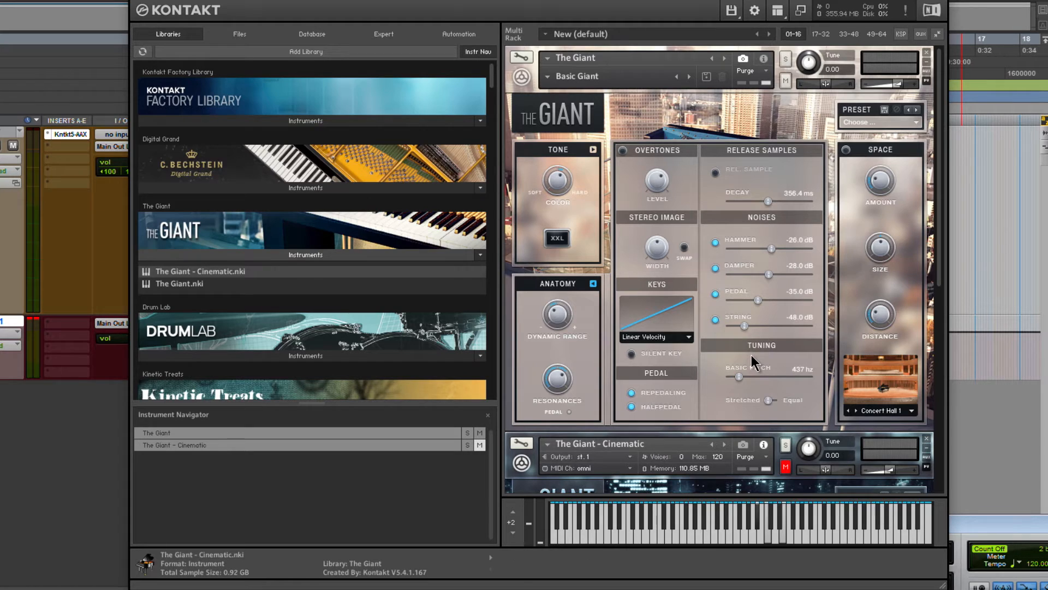
left_click_drag(738, 378, 770, 387)
left_click_drag(743, 328, 766, 249)
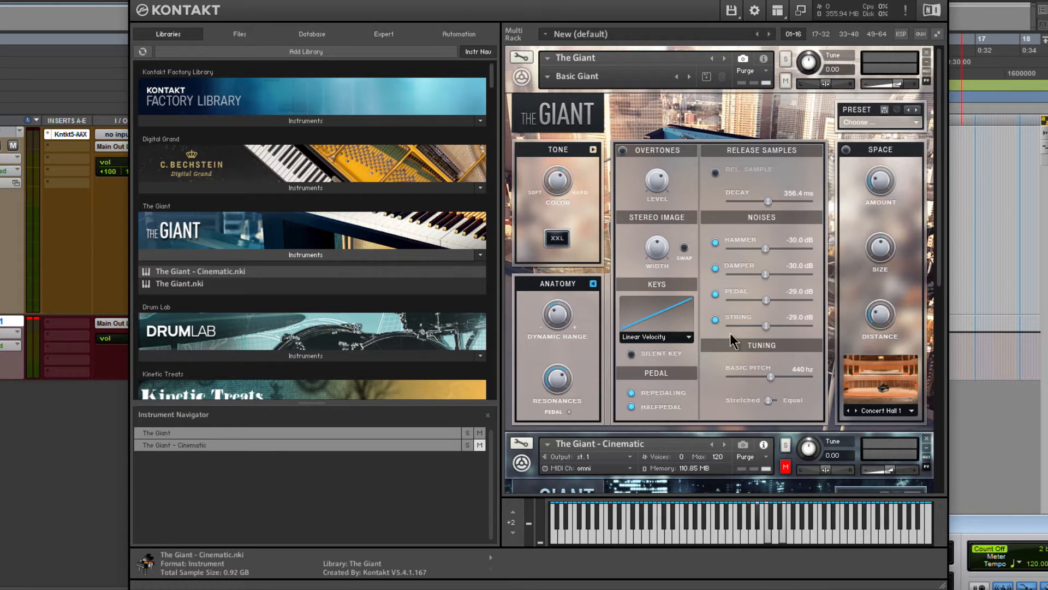
Hide the Anatomy controls, enable the Space reverb with the Spring impulse response, and lower The Giant's output volume slightly.
left_click(593, 284)
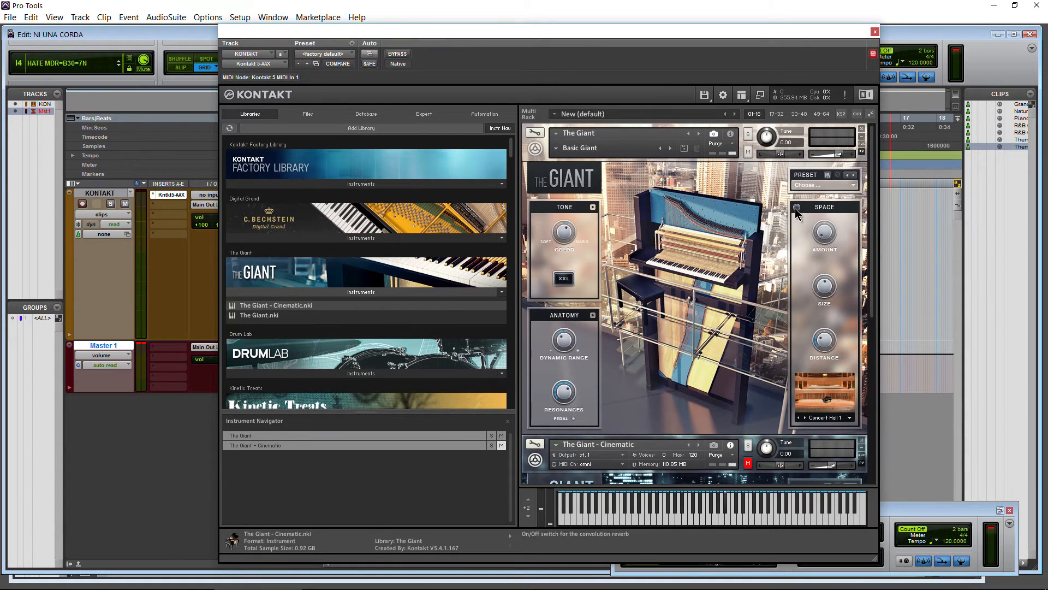
key("space")
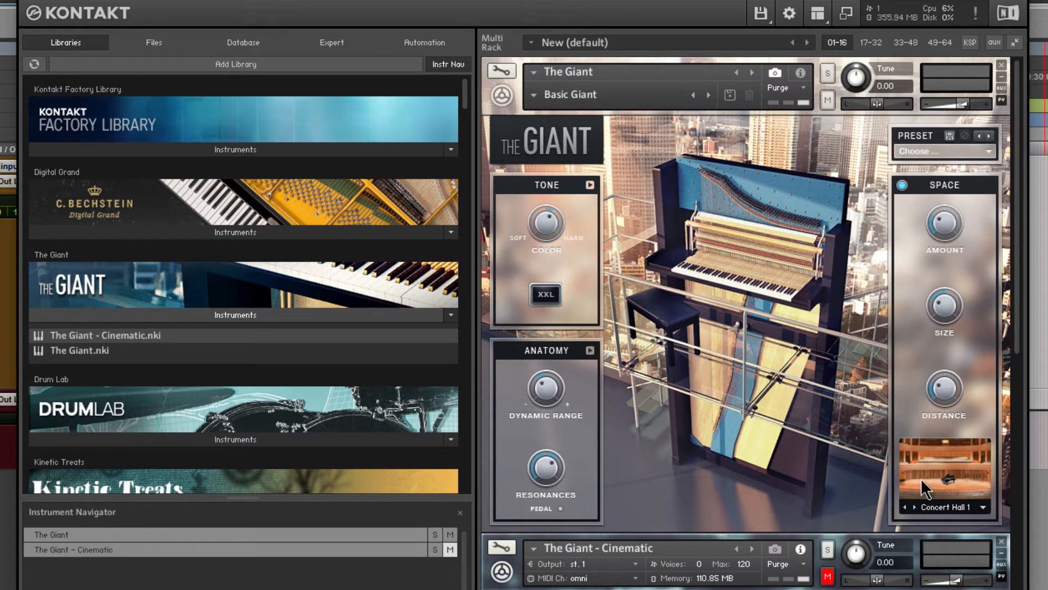
left_click(940, 506)
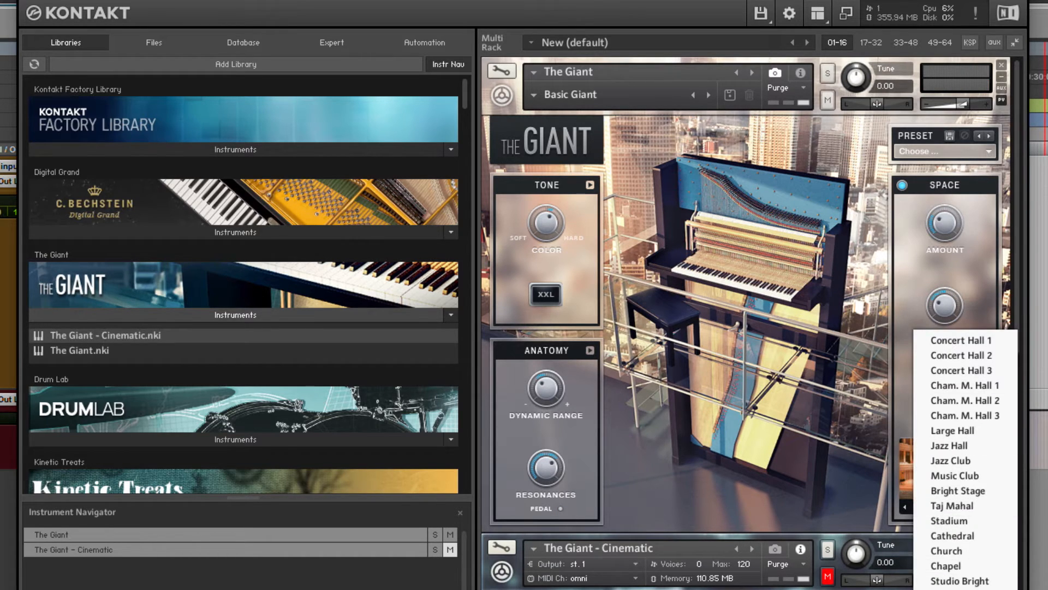
left_click(943, 588)
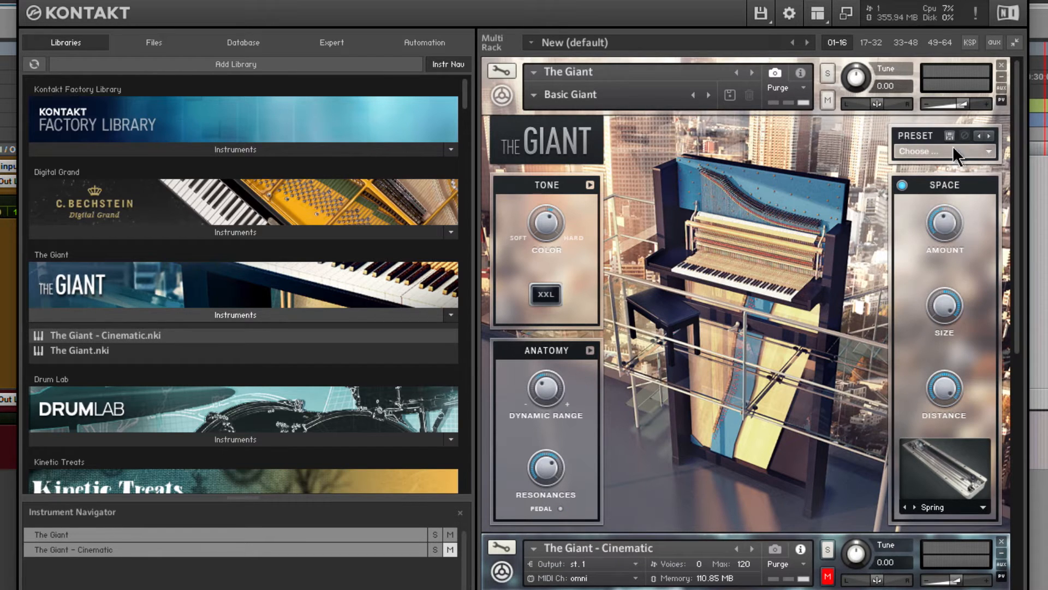
left_click_drag(964, 103, 959, 103)
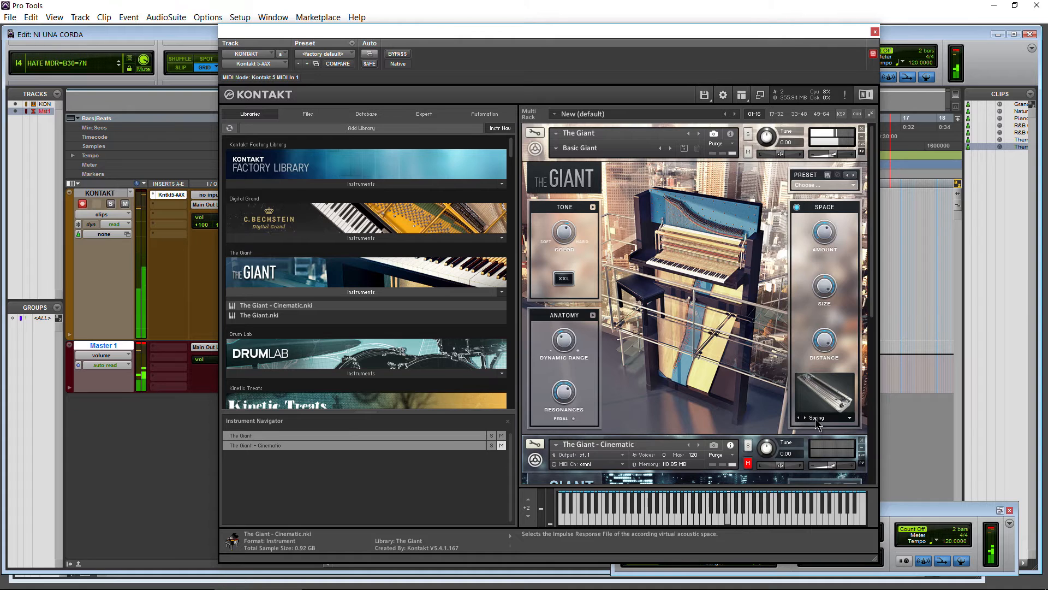
Load the Taj Mahal impulse response, audition its reverb Amount during playback, and return the transport to the start.
left_click(930, 508)
left_click(832, 417)
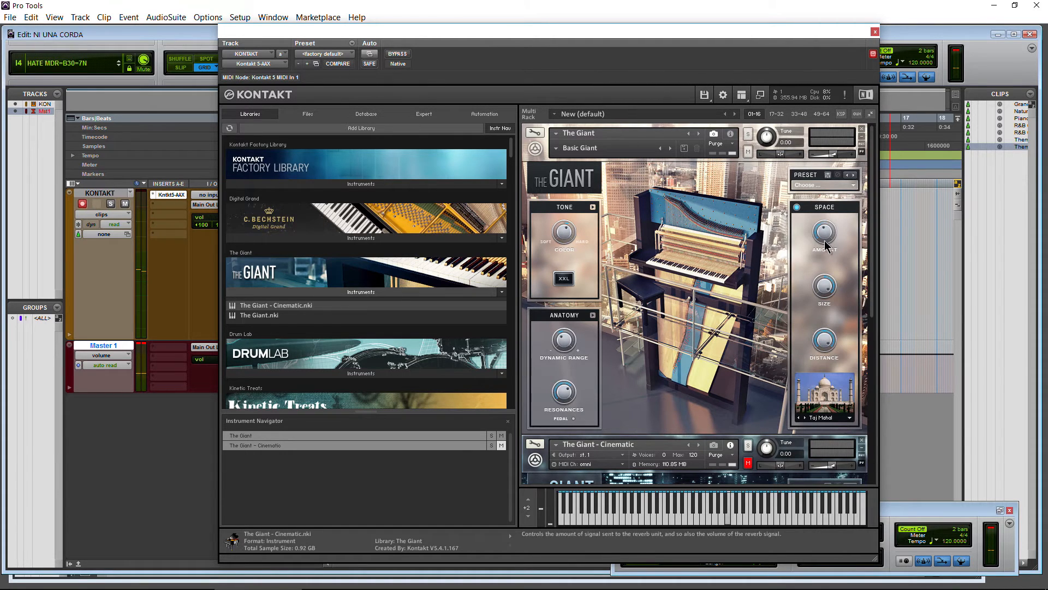
left_click(916, 509)
key("space")
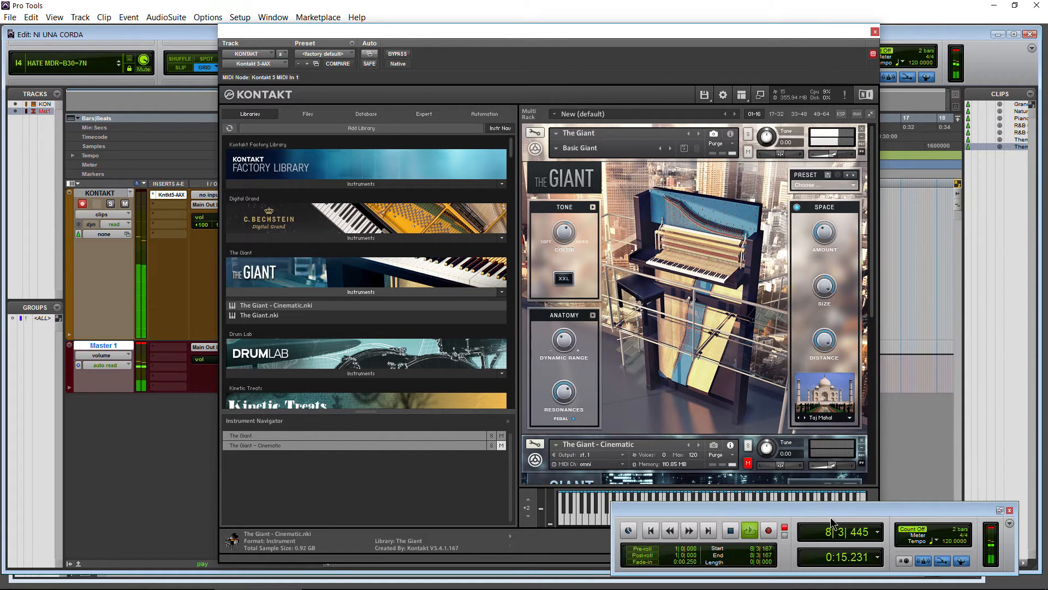
left_click(825, 236)
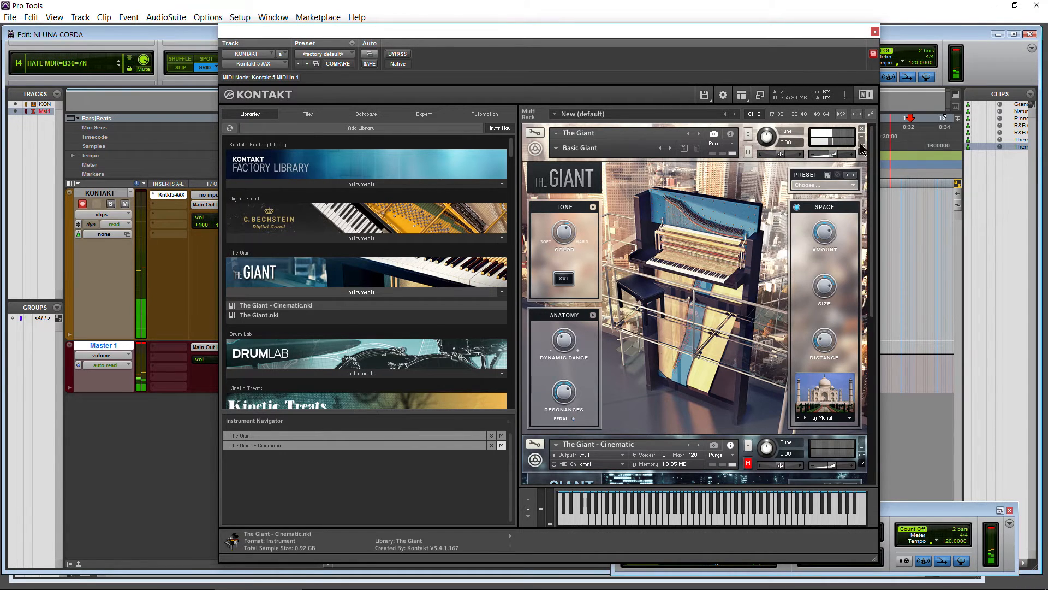
left_click(925, 507)
left_click(648, 531)
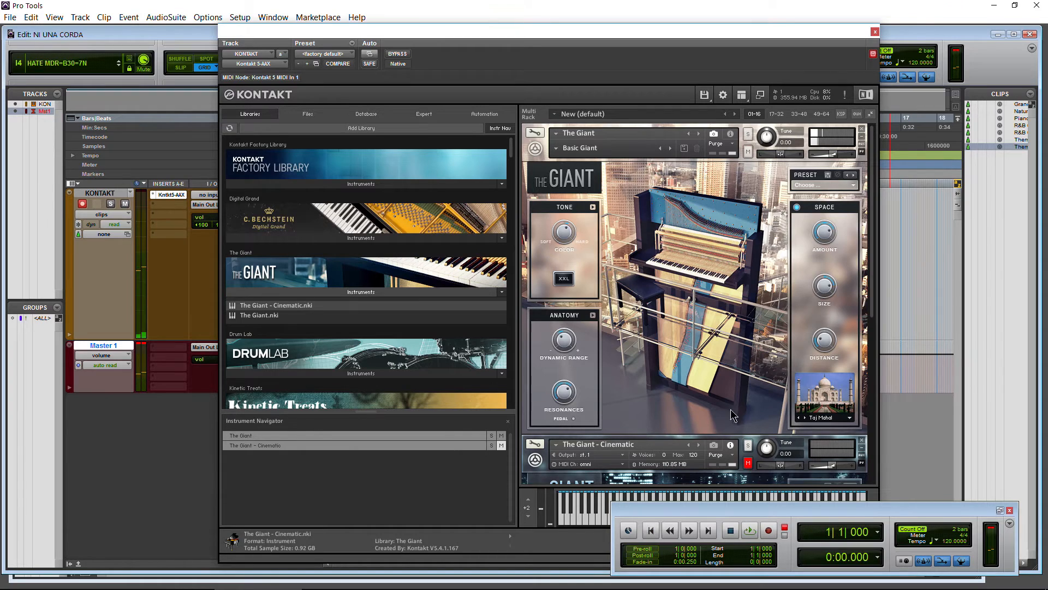
Audition the Concert Hall 2 impulse response and its reverb Amount with the clip playing, and switch to Chapel.
left_click(829, 341)
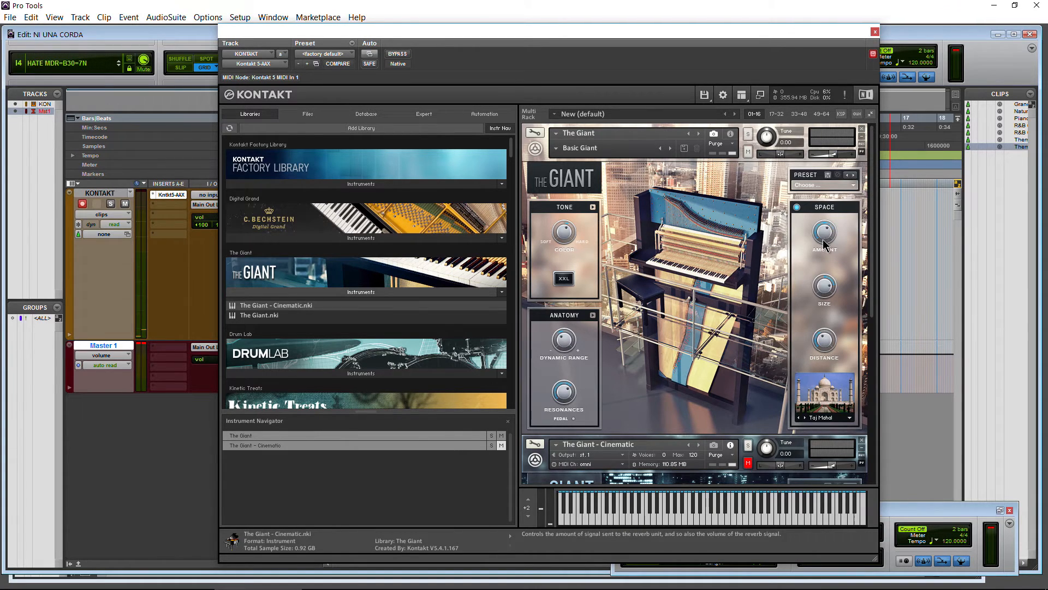
left_click(814, 417)
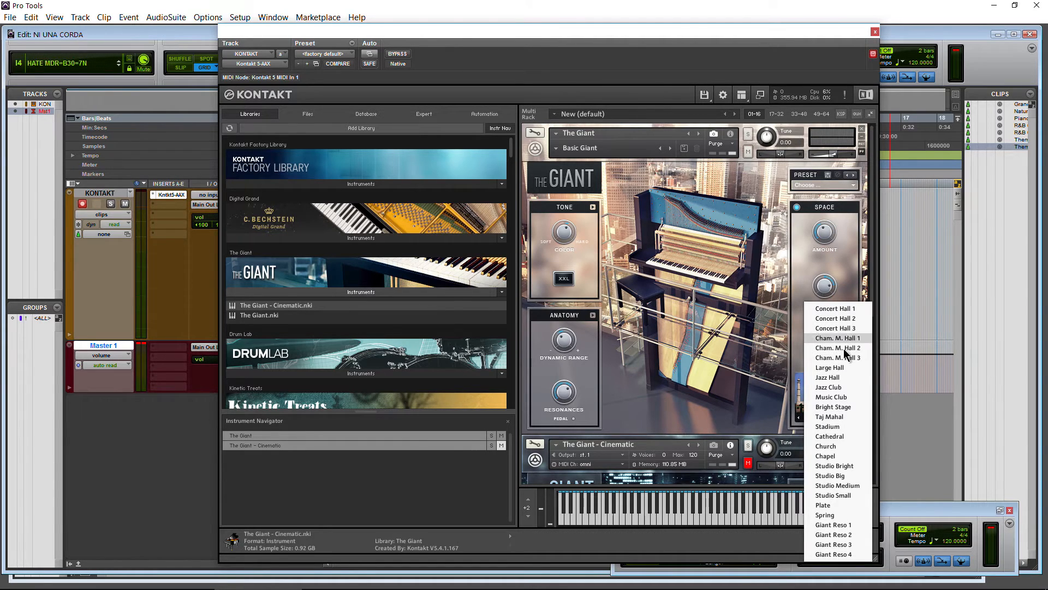
left_click(839, 319)
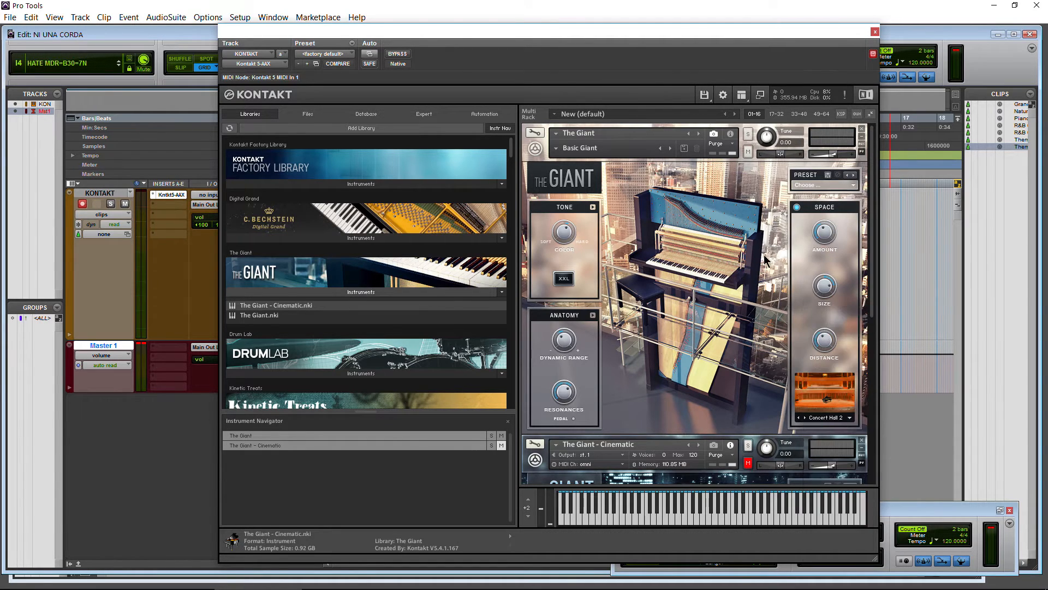
left_click(937, 511)
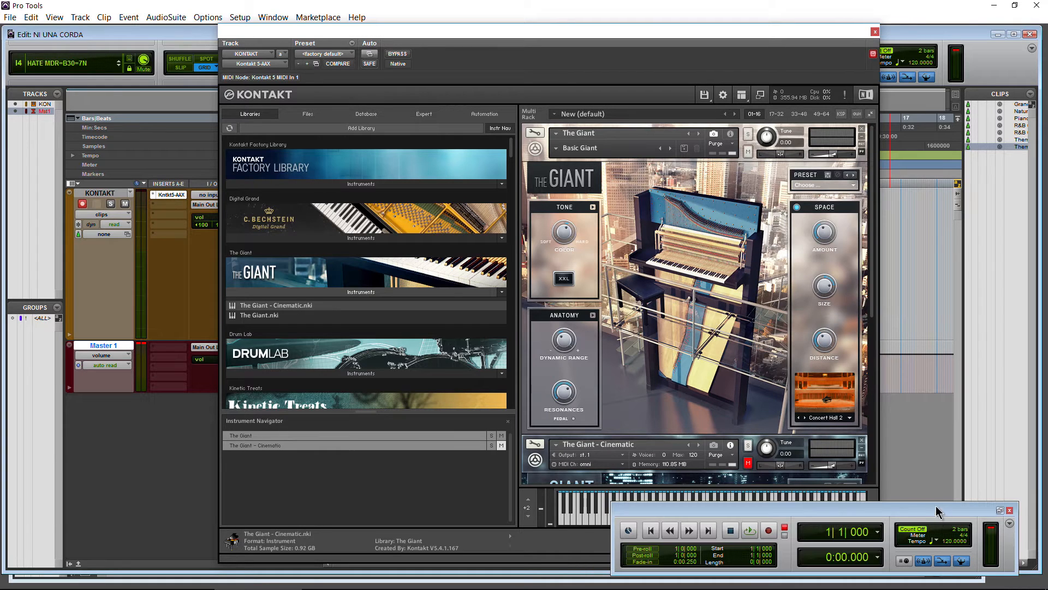
left_click(749, 531)
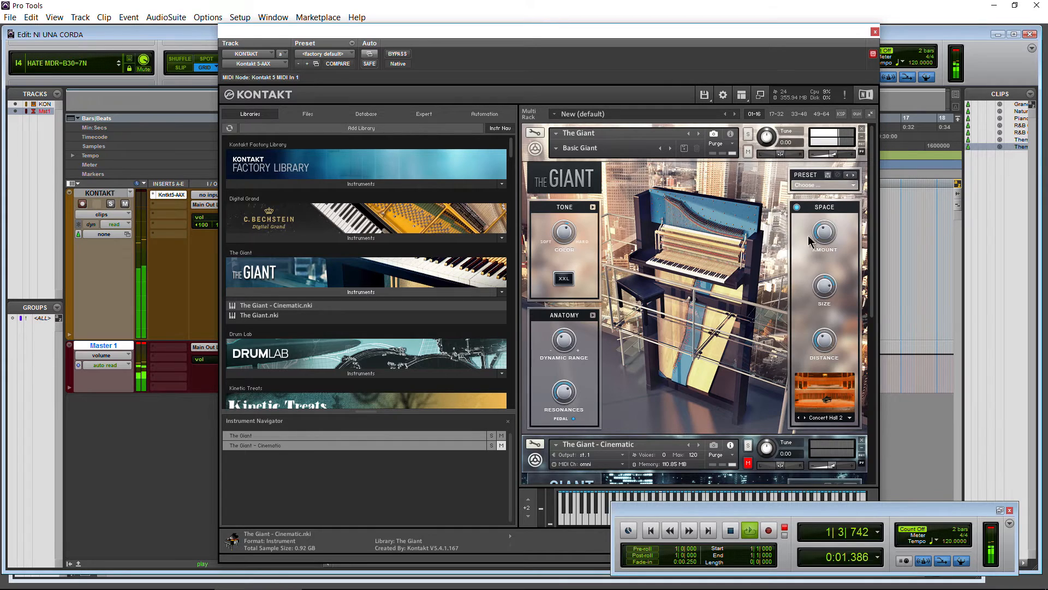
left_click(825, 235)
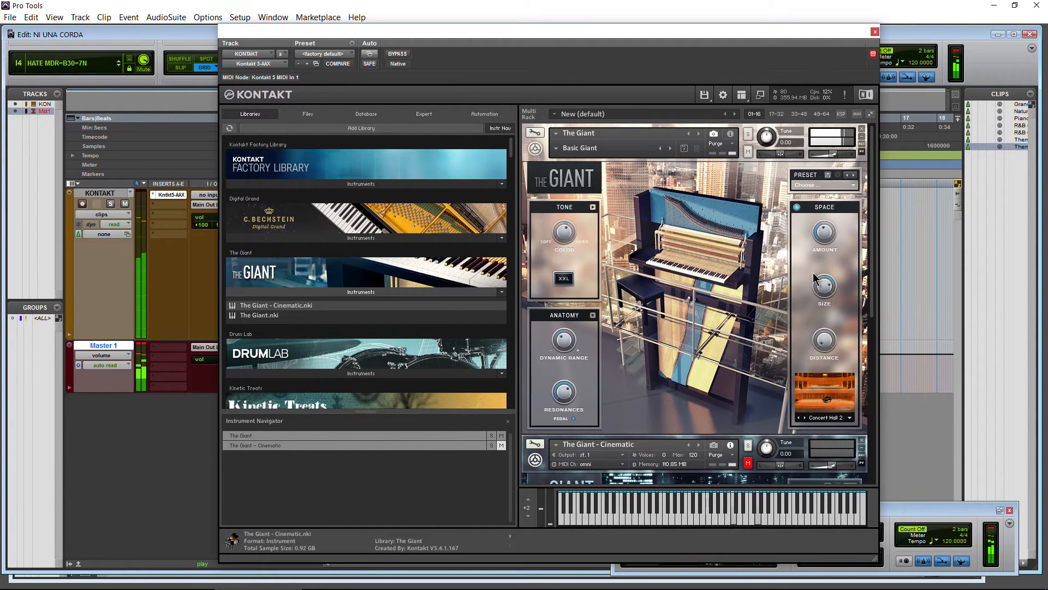
left_click(827, 417)
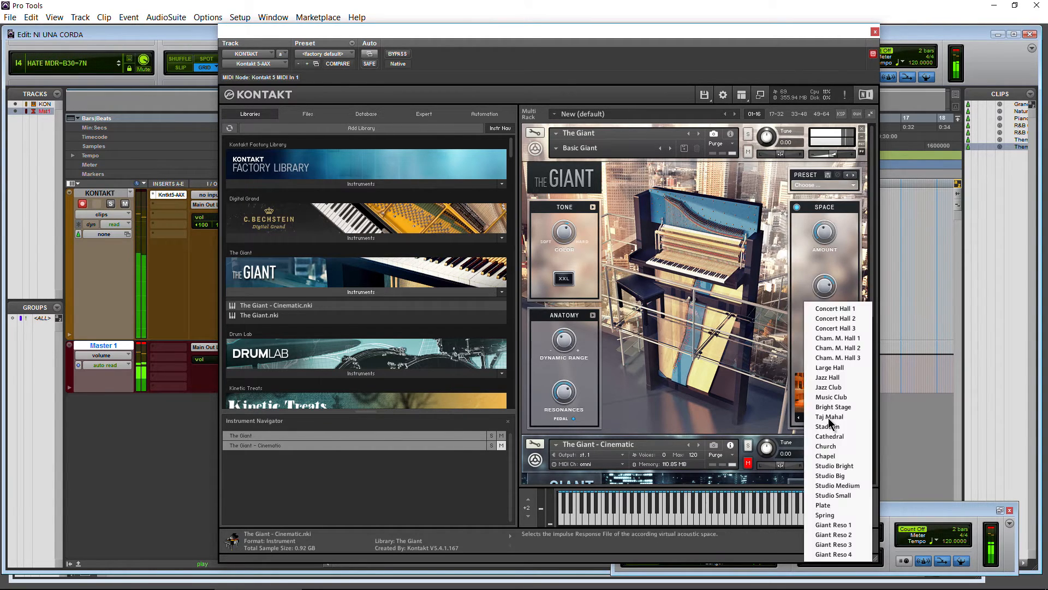
left_click(836, 455)
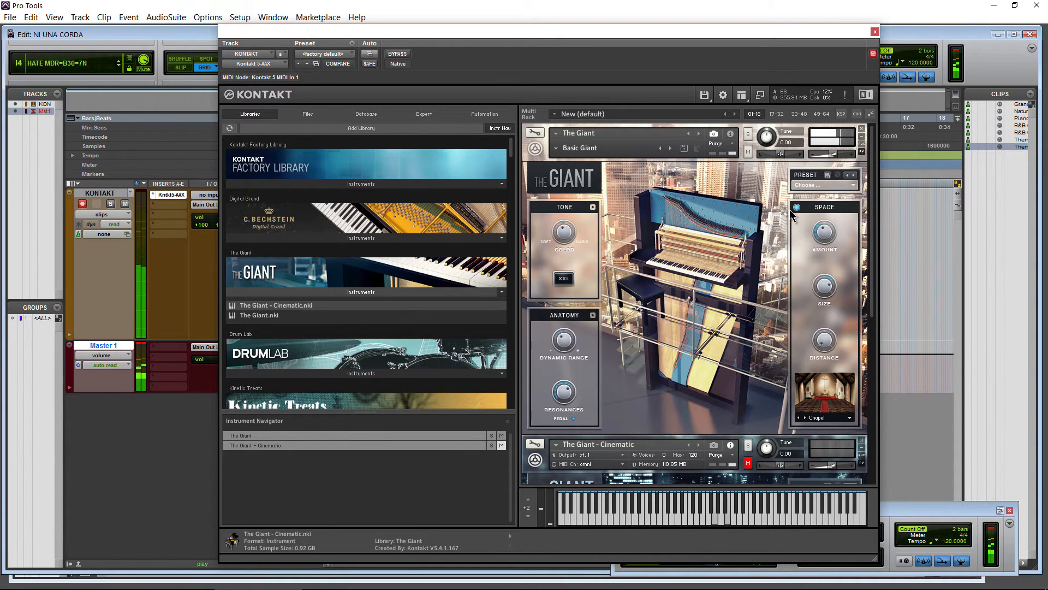
Load the Vibrant preset in The Giant and replay the clip from the start.
left_click(850, 185)
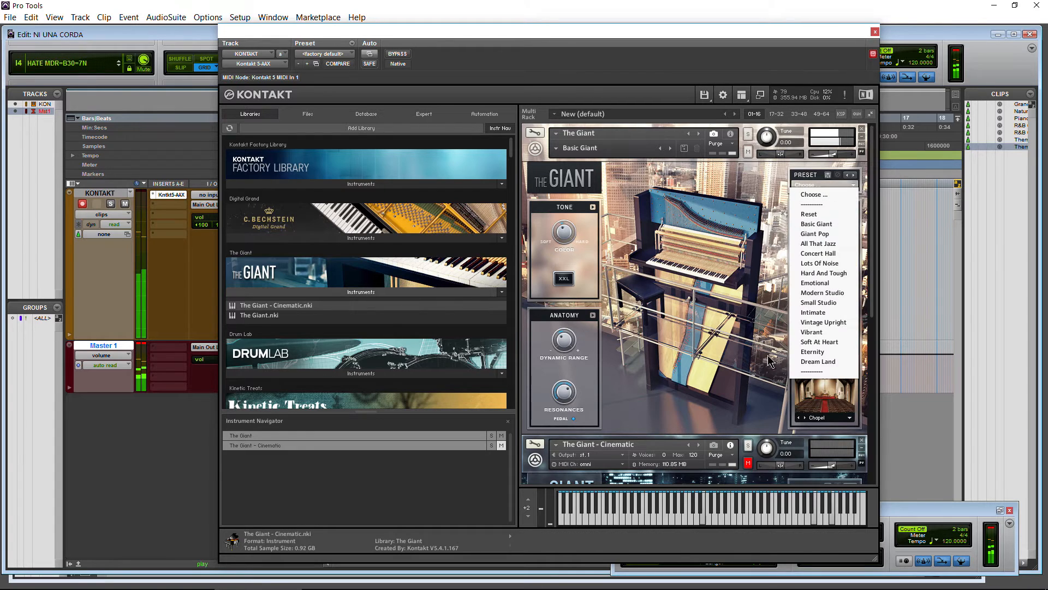
left_click(807, 329)
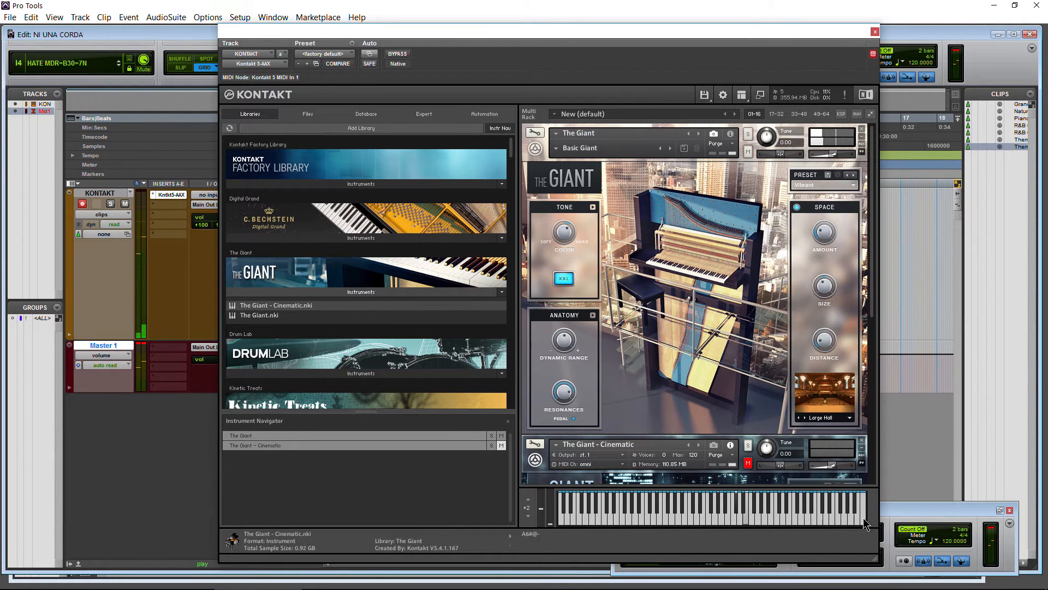
left_click(914, 504)
key("space")
left_click(653, 526)
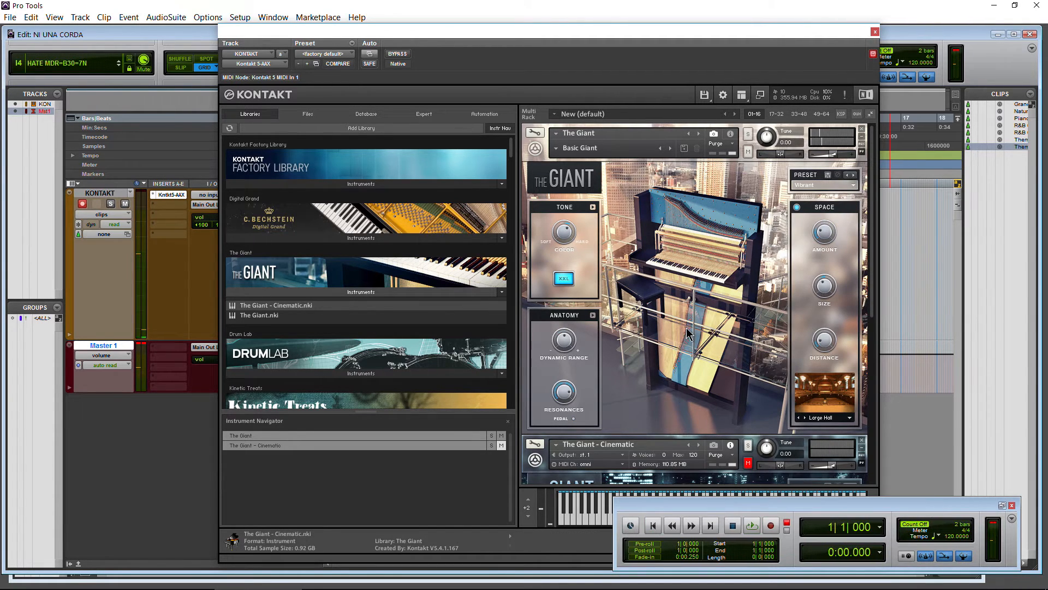
key("space")
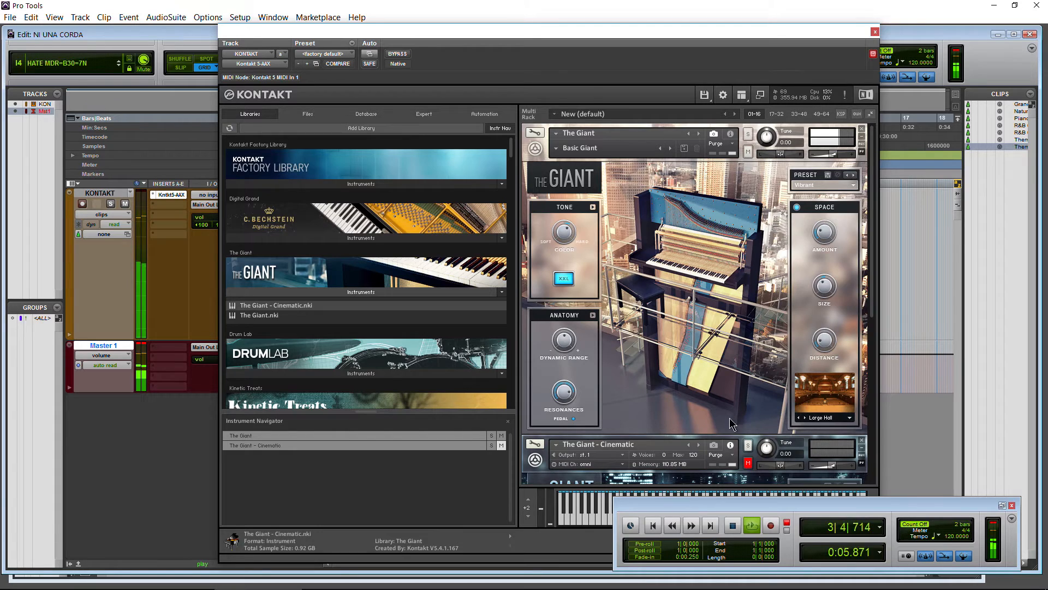
Stop playback, load The Giant's Dream Land snapshot, and audition it with its Space Amount control.
left_click(732, 526)
left_click(585, 148)
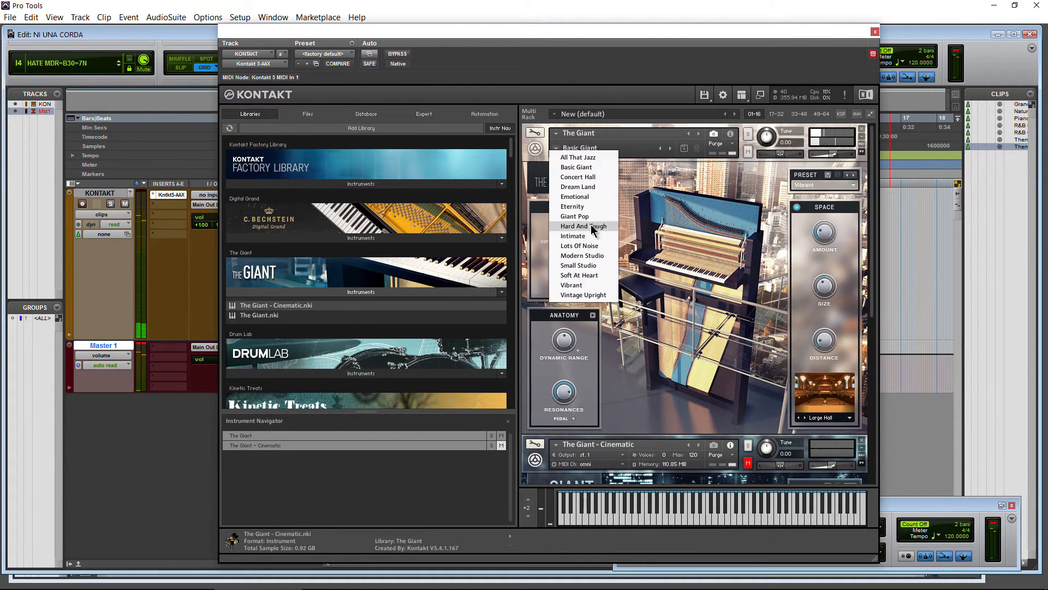
left_click(587, 187)
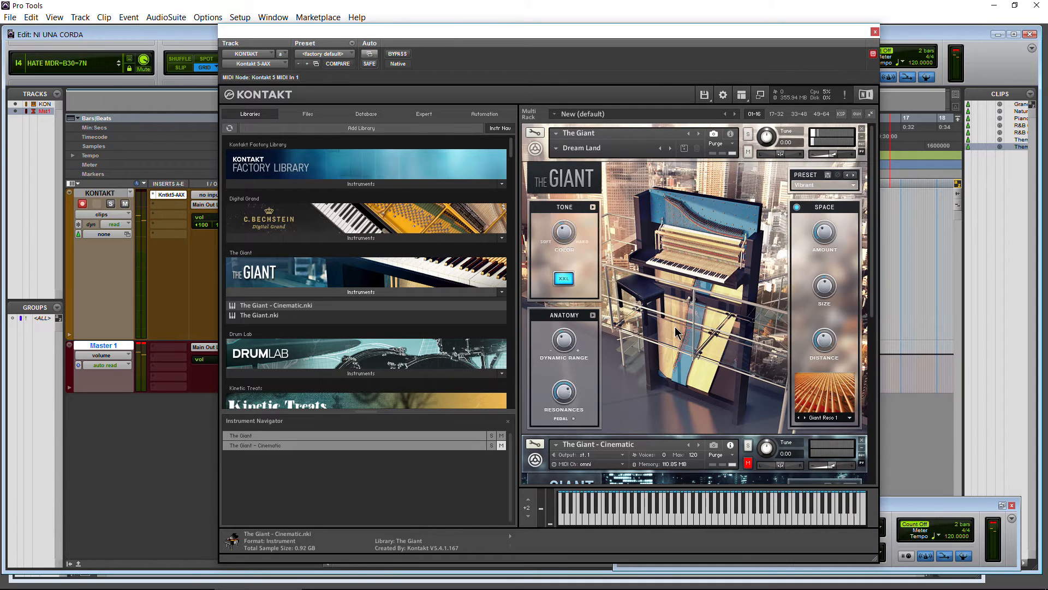
key("space")
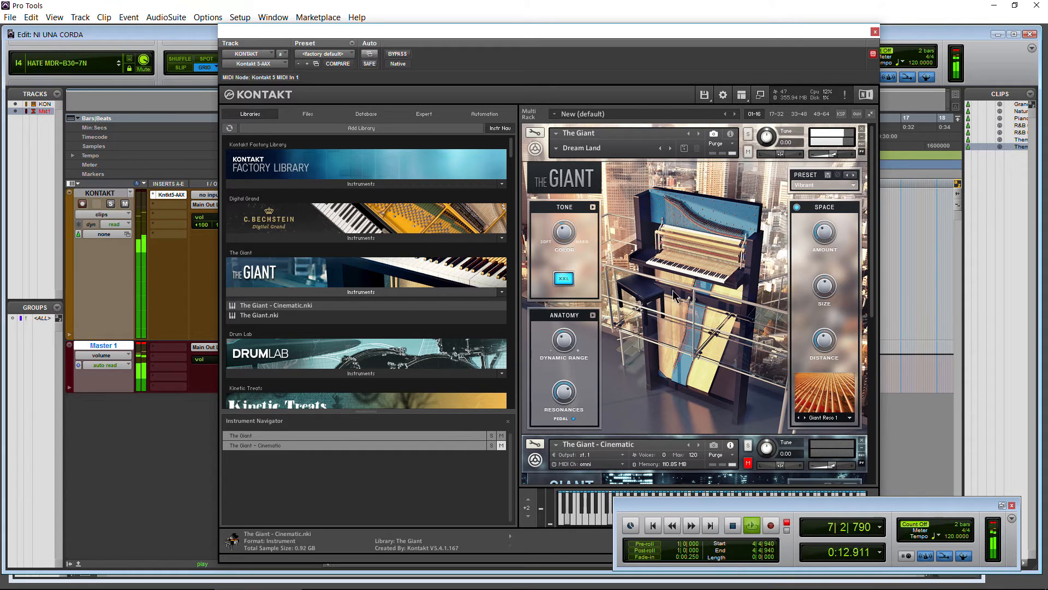
left_click(827, 244)
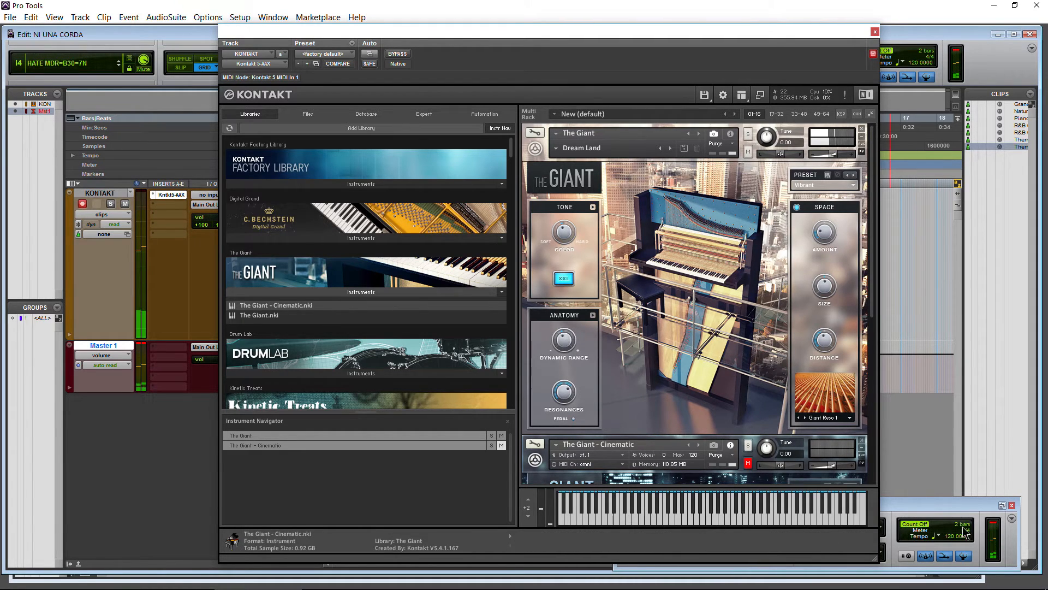
Try the Giant Reso 3 impulse response in The Giant's Space section and replace it with Cham. M. Hall 2.
left_click(818, 418)
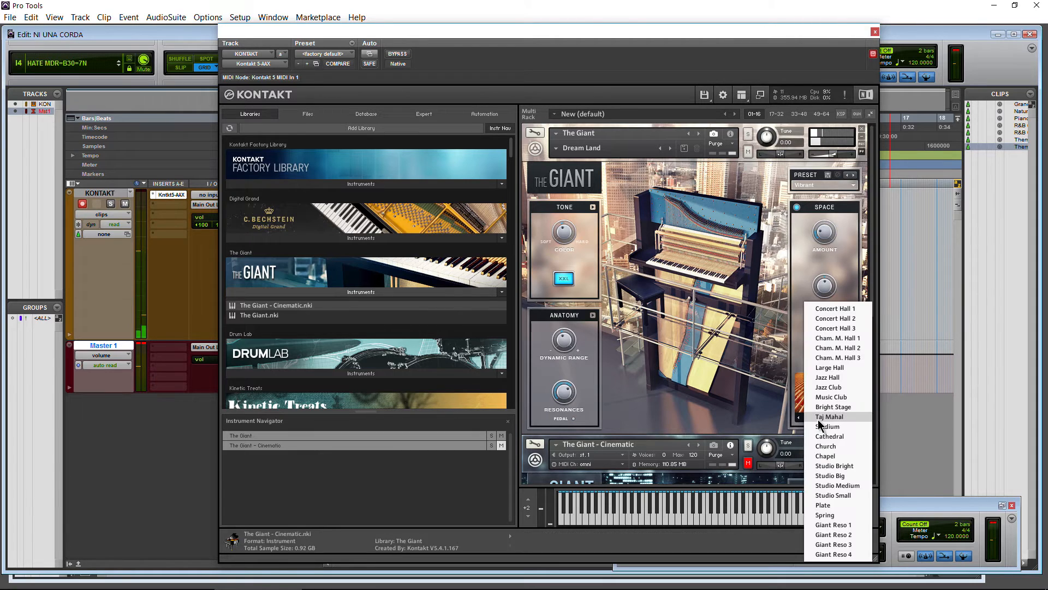
left_click(841, 544)
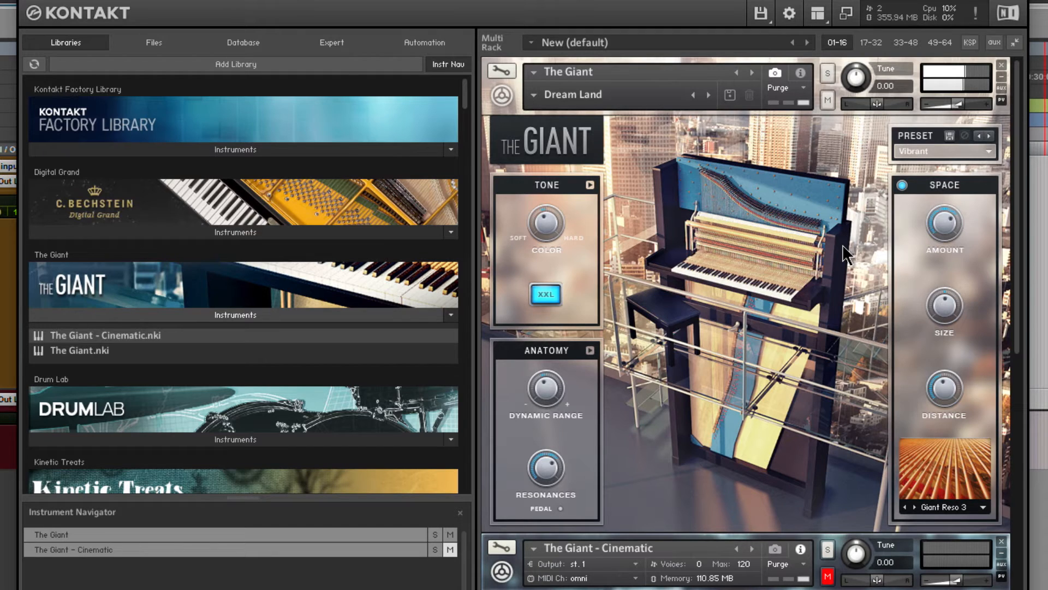
left_click(938, 509)
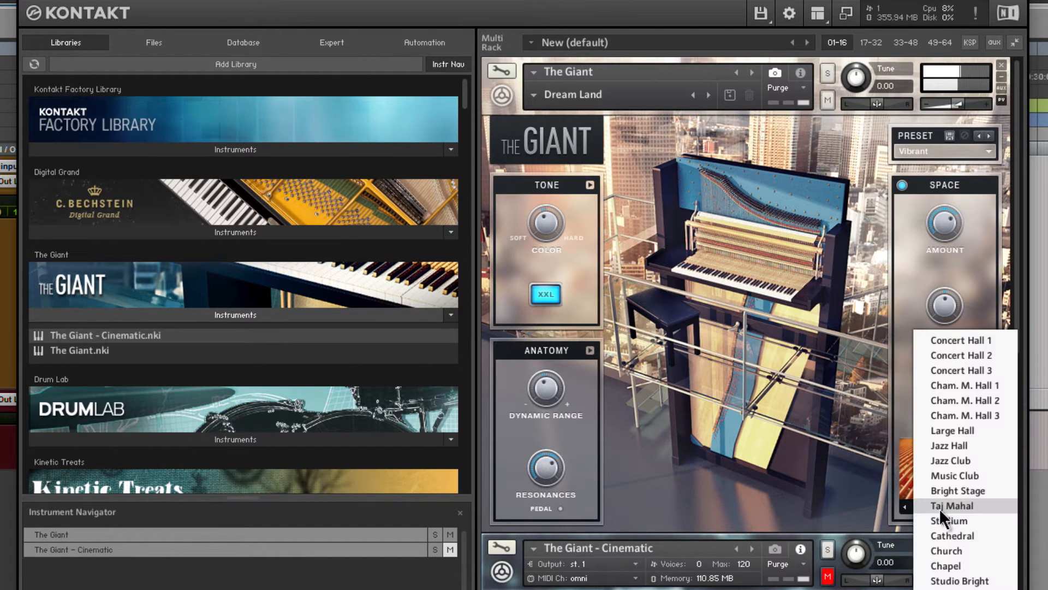
left_click(958, 407)
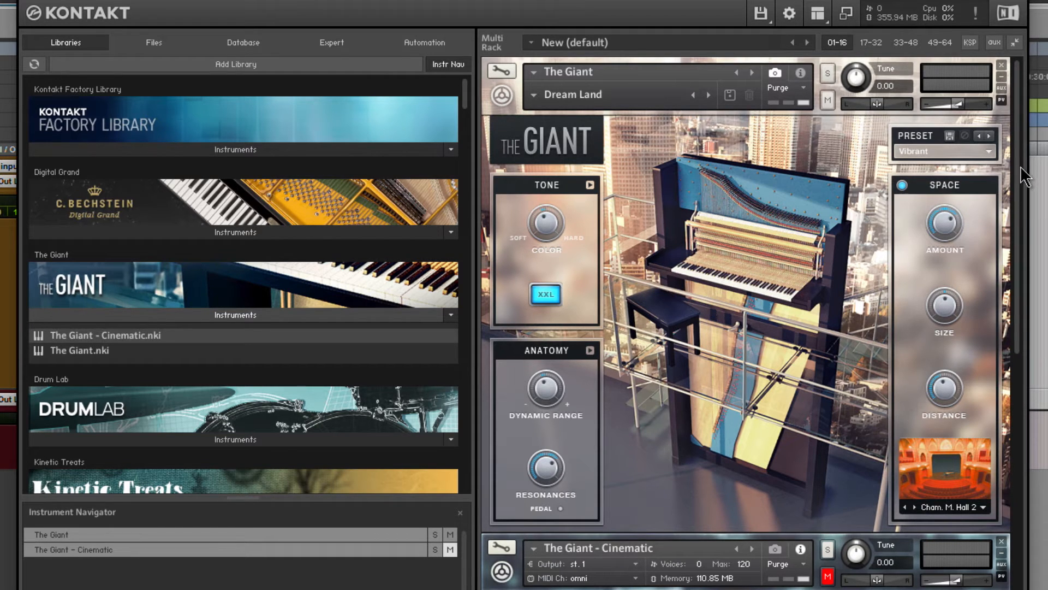
Mute The Giant and bring The Giant - Cinematic instrument into view in the rack.
left_click_drag(1022, 169, 1014, 416)
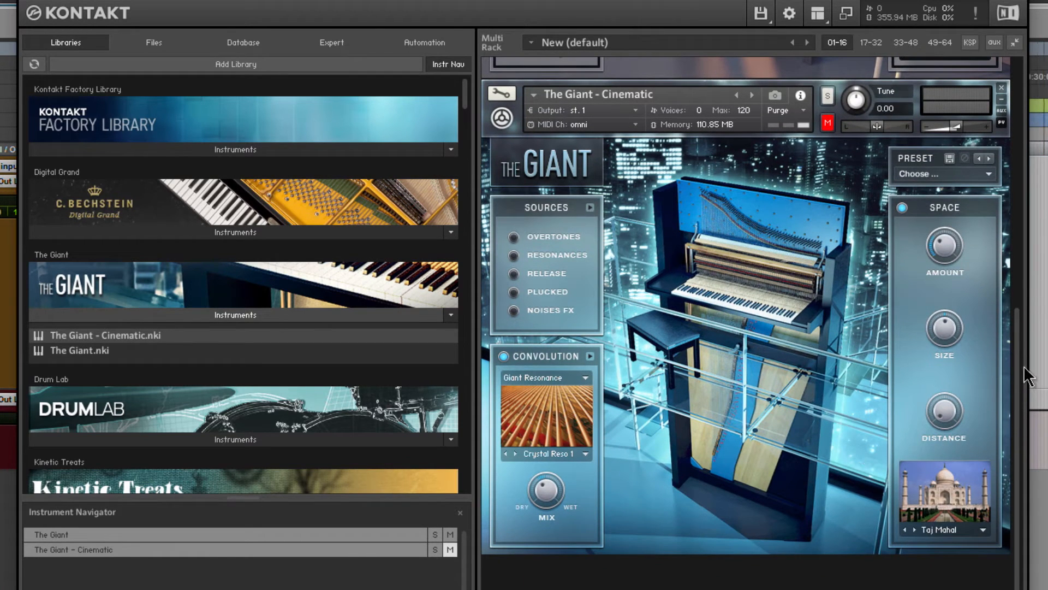
left_click_drag(1020, 349, 1016, 112)
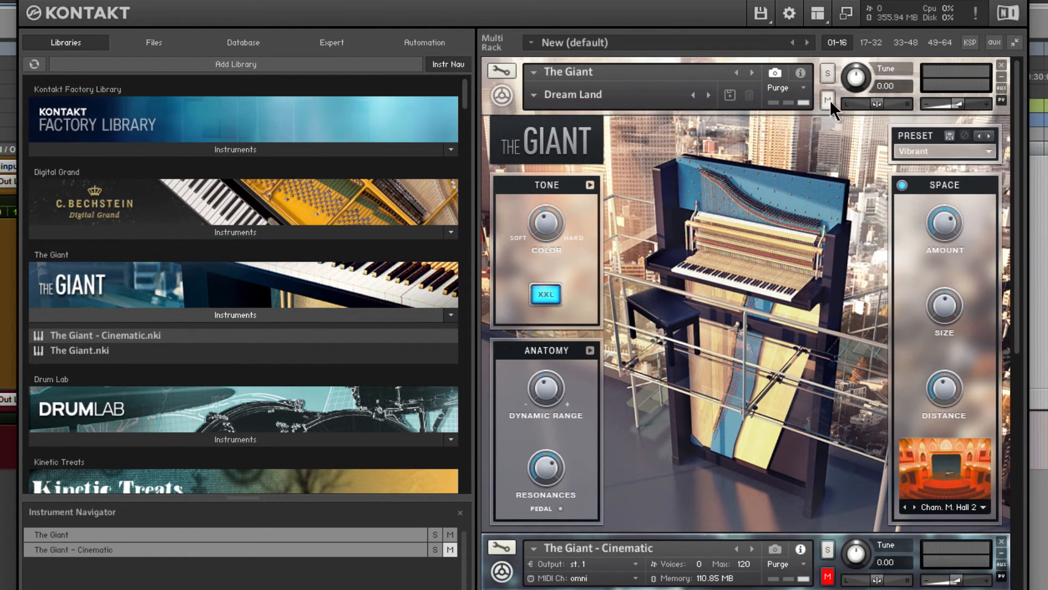
left_click_drag(1018, 154, 1002, 369)
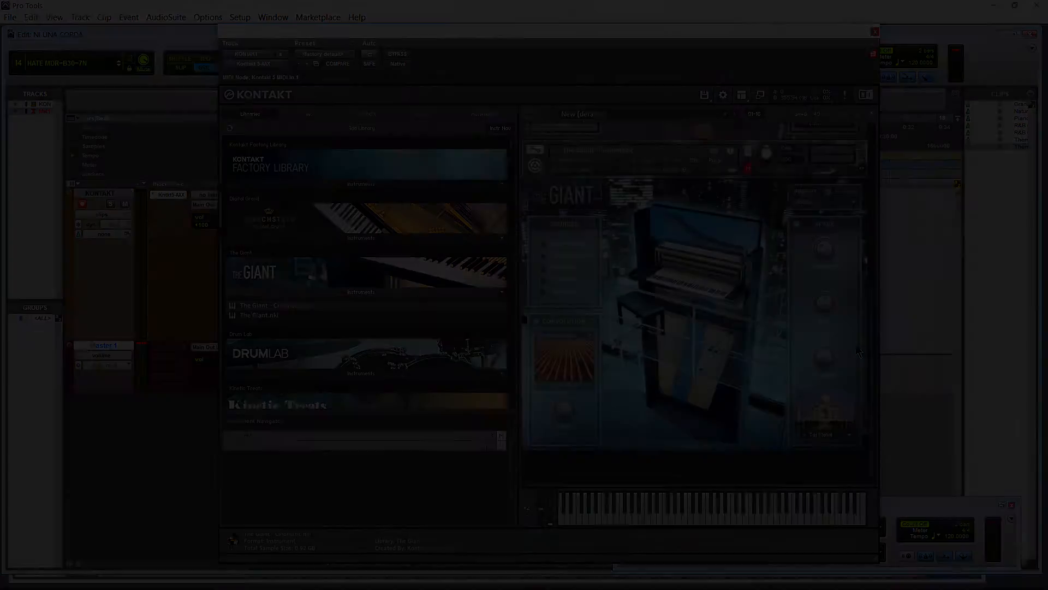
scroll(853, 176, "up", 5)
scroll(859, 317, "down", 3)
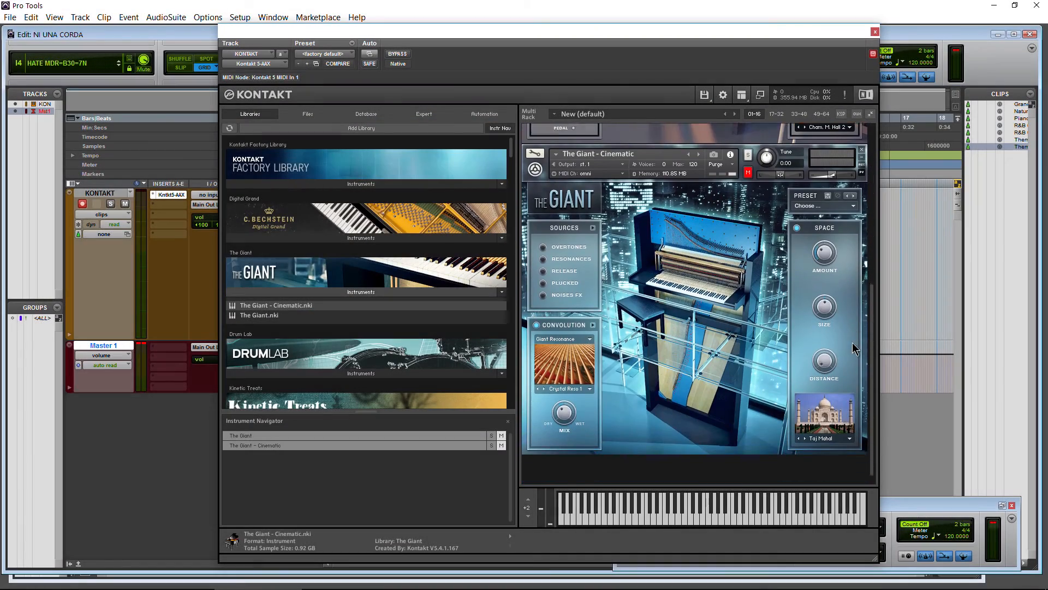
Look through The Giant - Cinematic's presets and its snapshot list without loading any of them.
left_click(824, 196)
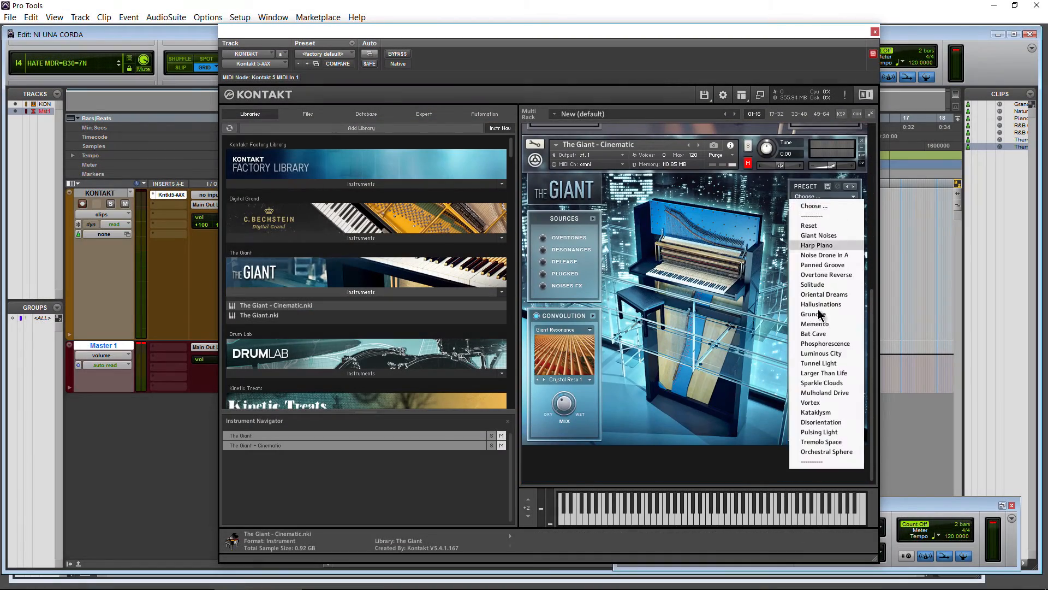
left_click(748, 307)
left_click(714, 145)
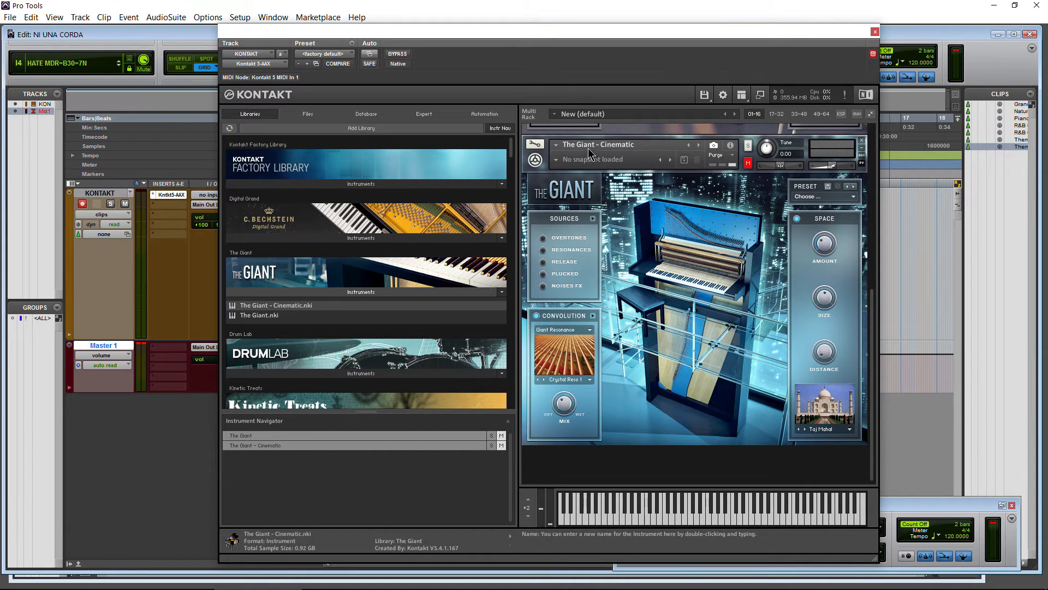
left_click(568, 159)
left_click(684, 311)
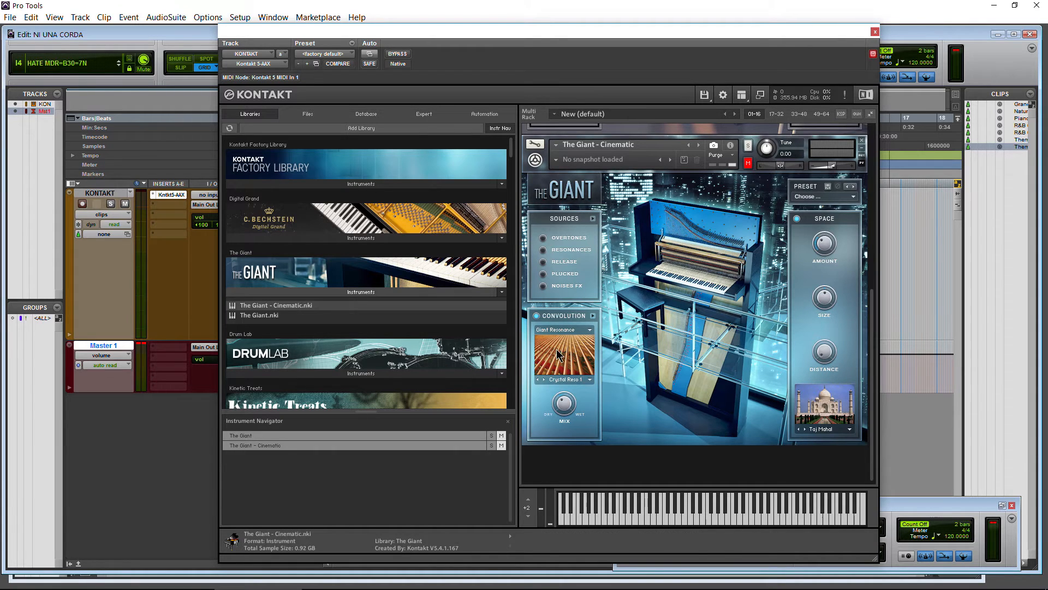
Unmute The Giant - Cinematic, audition its Overtones source, and switch from Overtones to Resonances.
scroll(670, 284, "up", 2)
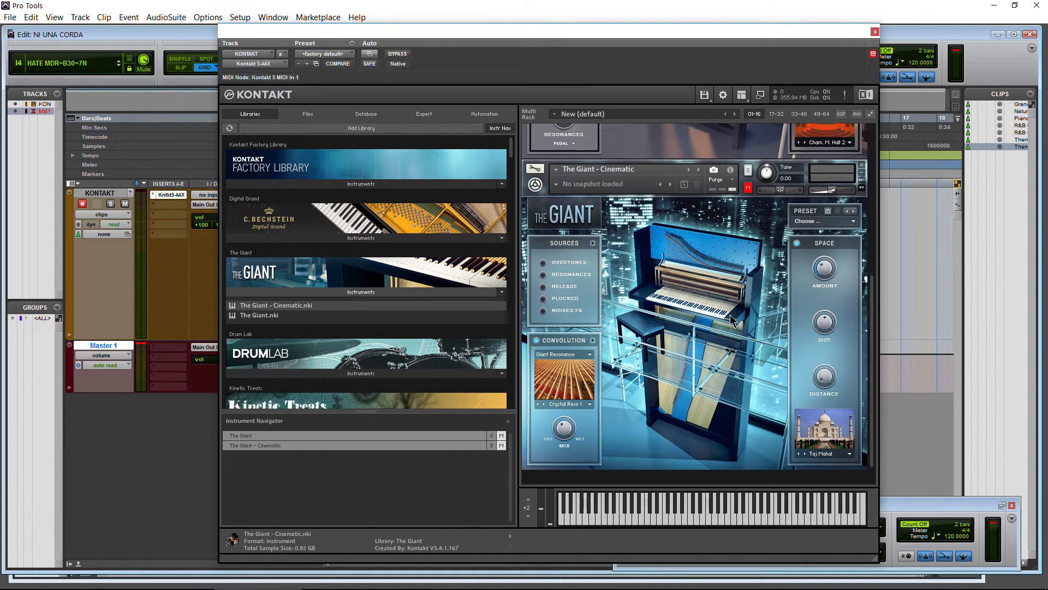
left_click(748, 189)
mouse_move(873, 316)
left_mouse_down()
mouse_move(868, 165)
mouse_move(855, 327)
left_mouse_up()
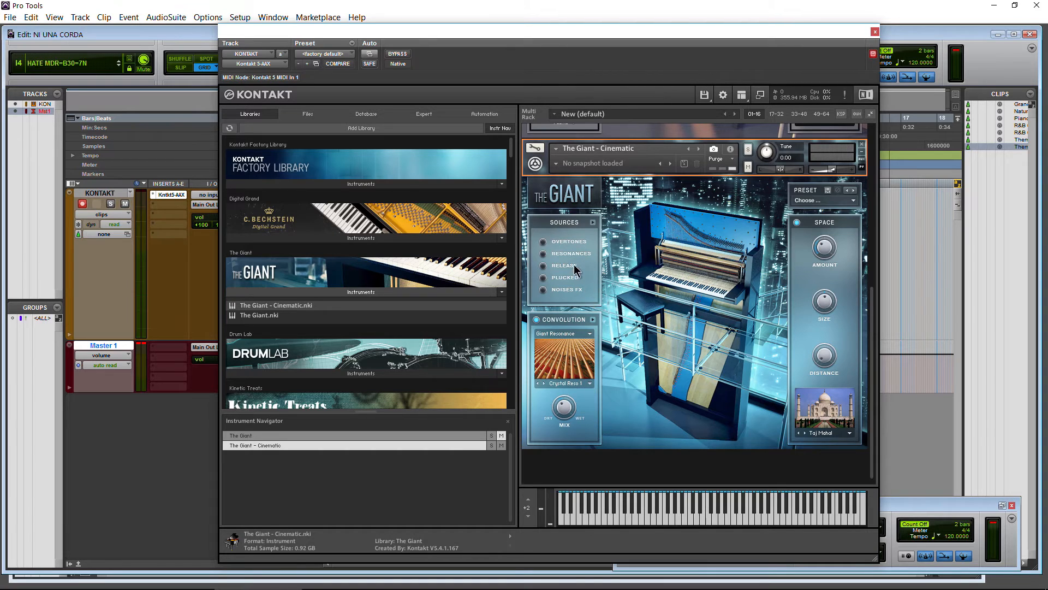
left_click(544, 241)
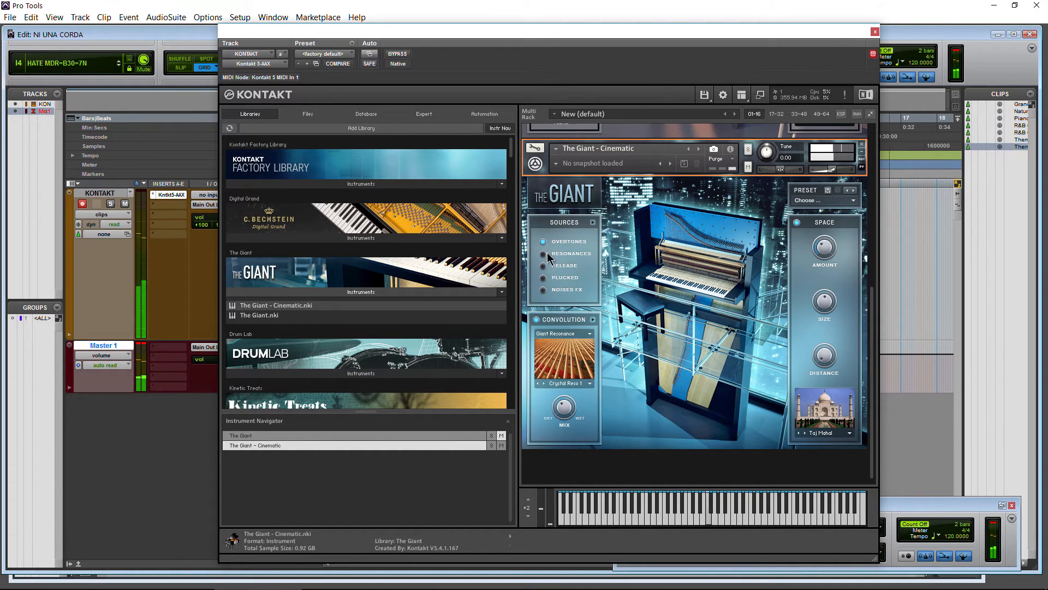
left_click(544, 242)
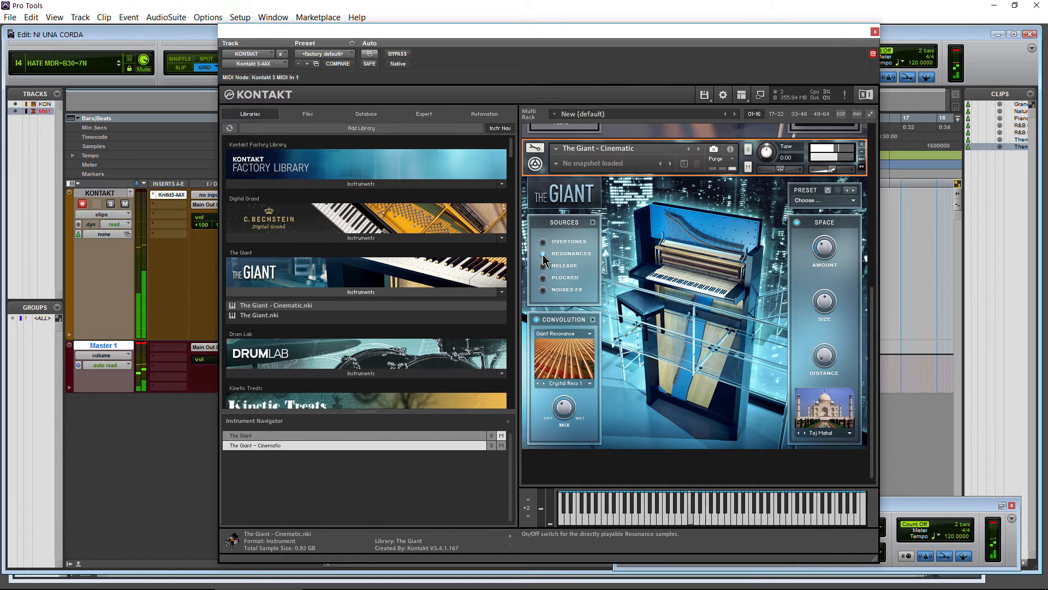
Audition The Giant - Cinematic's Noises FX source without Resonances, and turn on all the other sources as well.
left_click(543, 254)
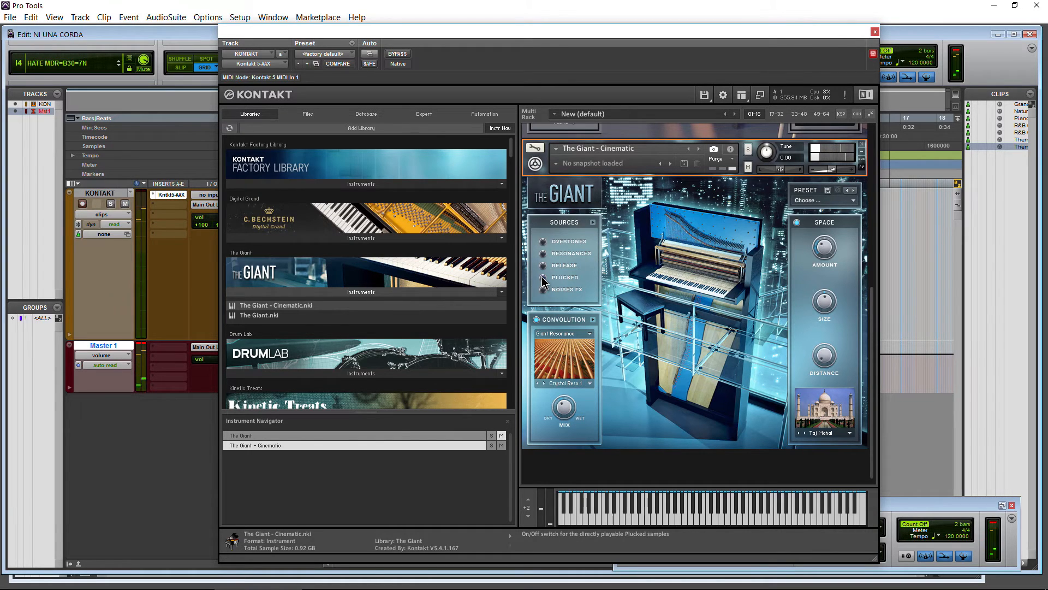
left_click(543, 290)
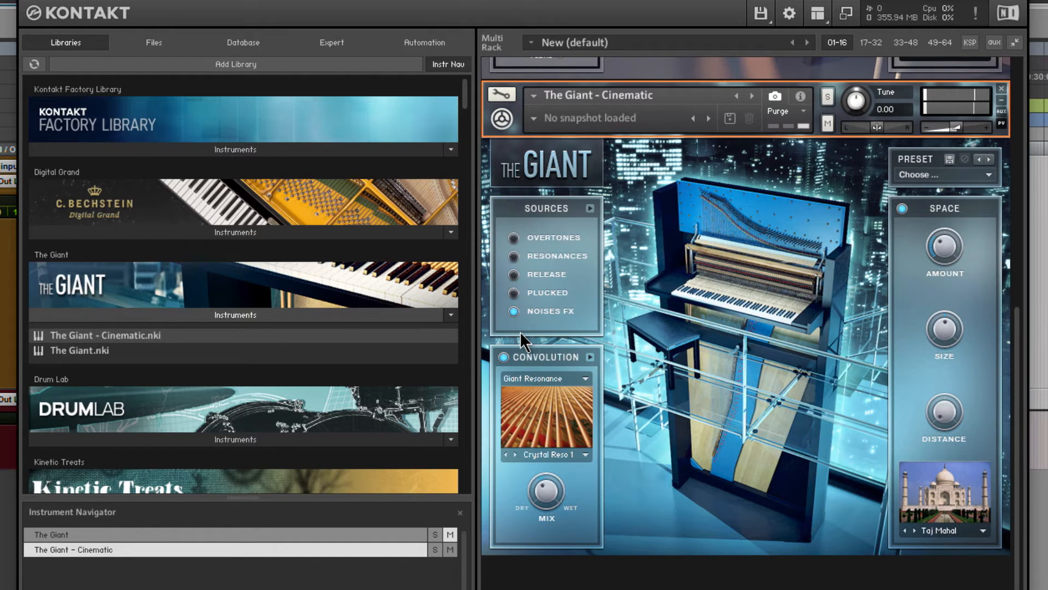
left_click(514, 292)
left_click(514, 274)
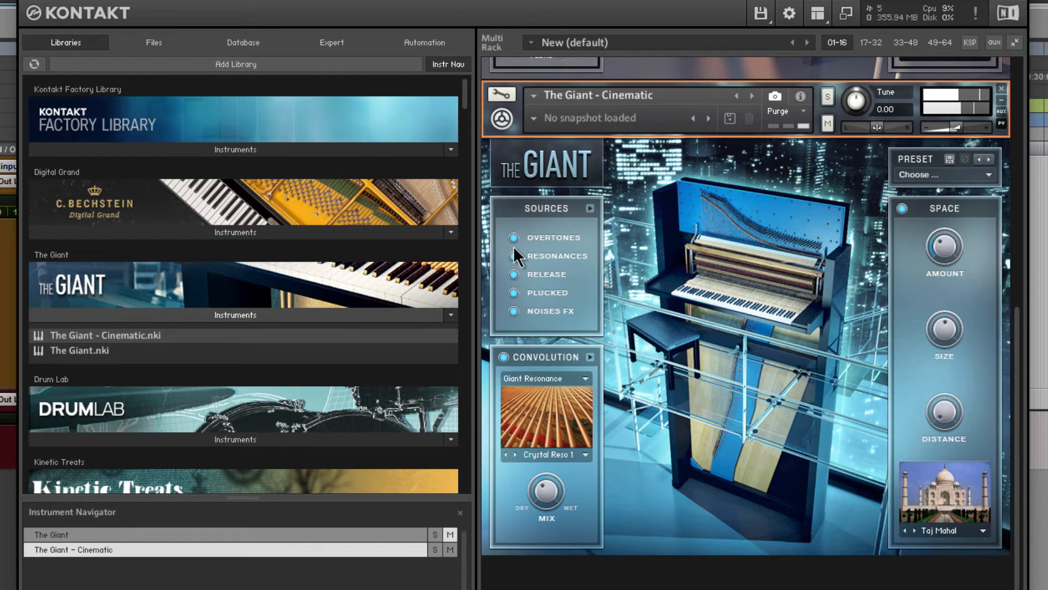
Turn off the Overtones, Release, Plucked and Noises FX sources, leaving Resonances as the only active source.
left_click(514, 238)
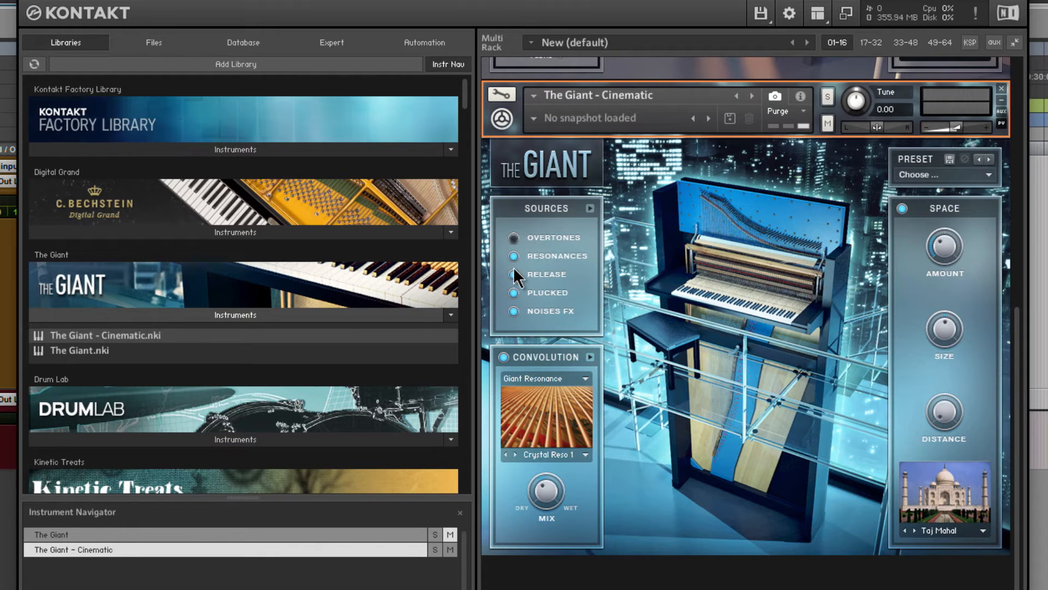
left_click(514, 274)
left_click(514, 311)
Open the detailed Sources settings and lower the Resonances, Release and Plucked volume faders.
left_click(589, 209)
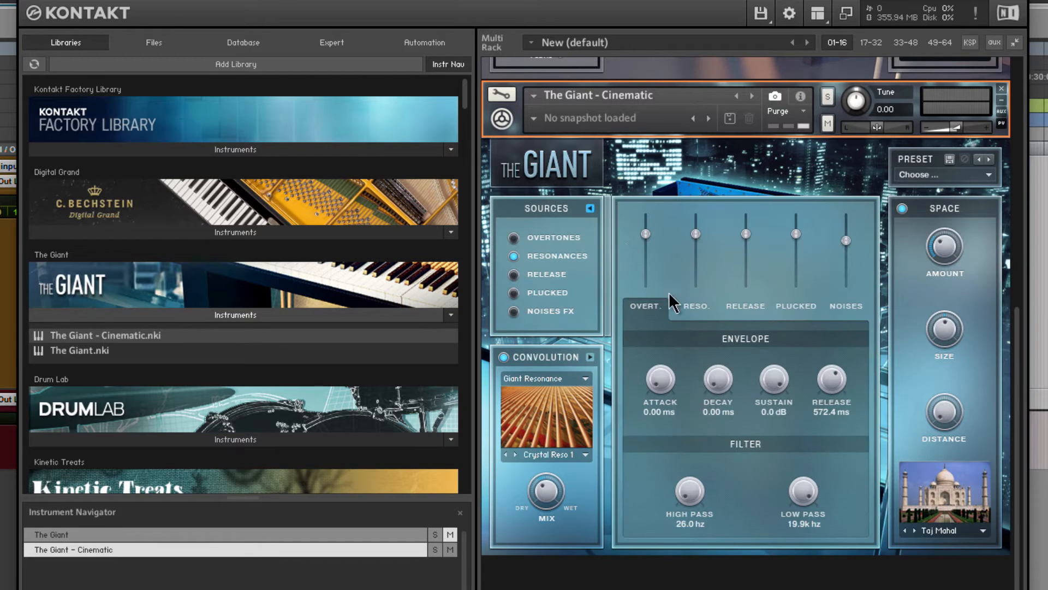
left_click_drag(647, 250, 654, 242)
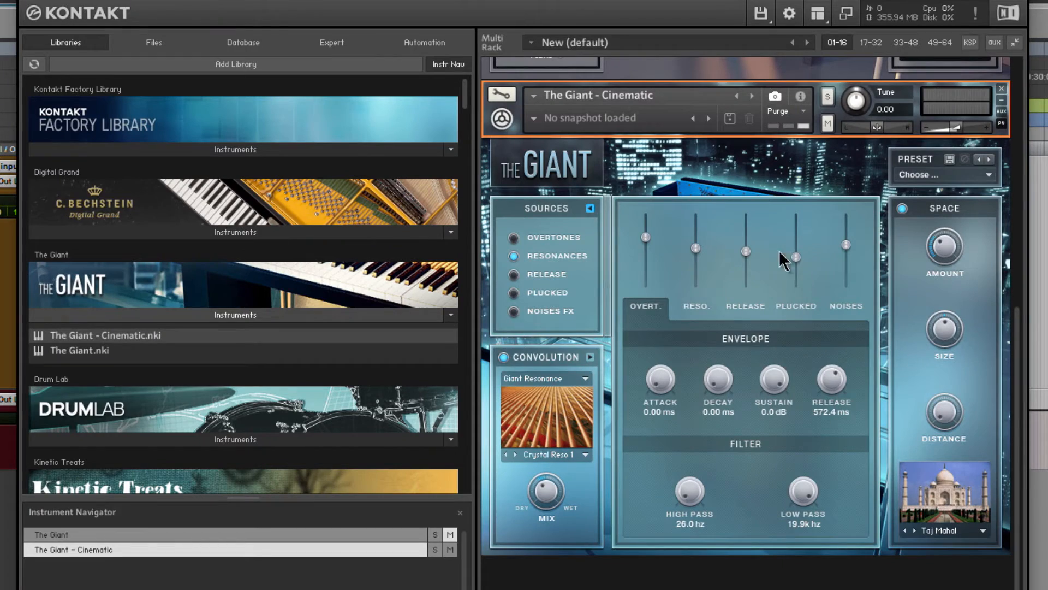
left_click_drag(746, 251, 746, 260)
Turn on the Noises FX, Plucked, Release and Overtones sources, lower the Noises and Overtones volumes, and raise the Plucked volume slightly.
left_click(513, 311)
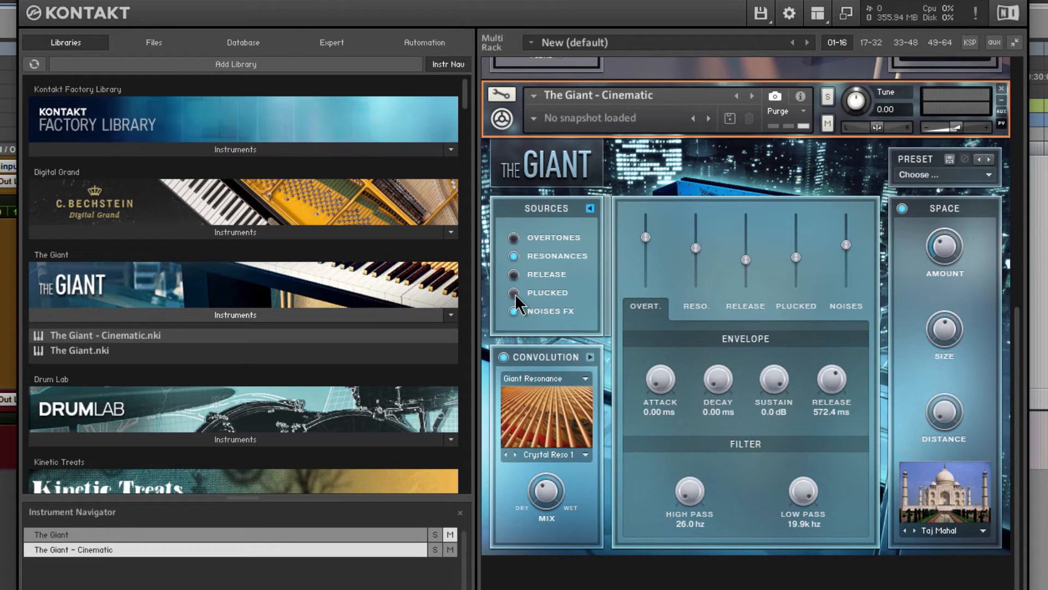
left_click(514, 293)
left_click(514, 274)
left_click(514, 237)
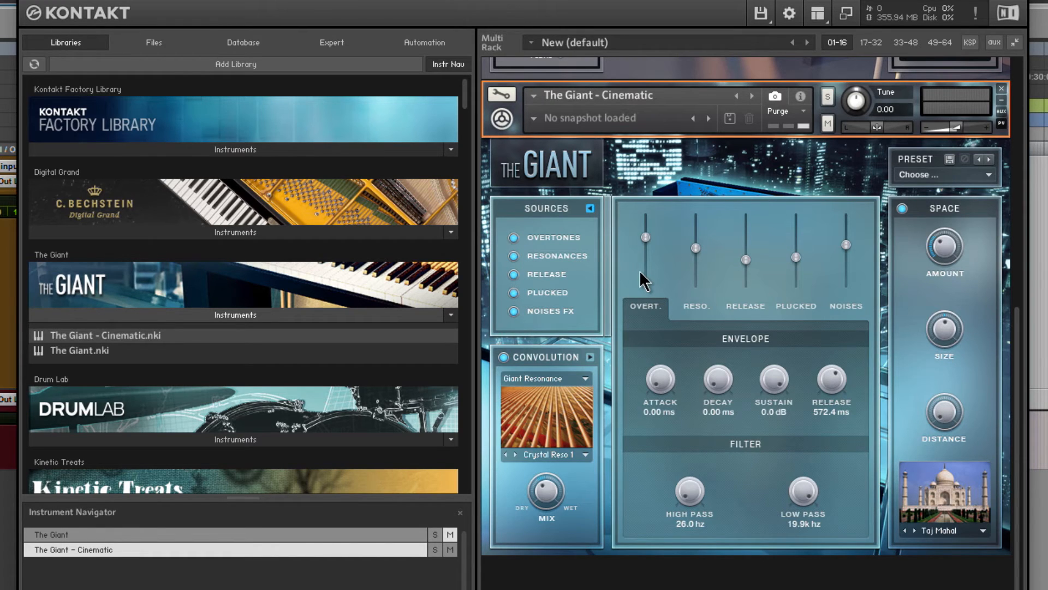
left_click_drag(846, 244, 796, 248)
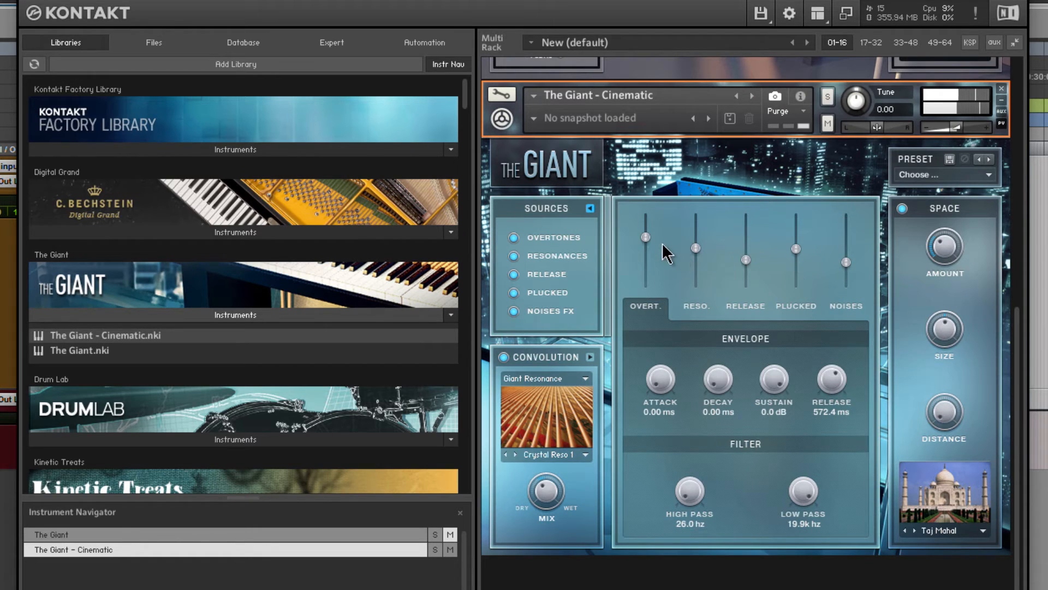
mouse_move(646, 237)
left_mouse_down()
mouse_move(649, 210)
mouse_move(645, 283)
mouse_move(644, 221)
mouse_move(644, 252)
left_mouse_up()
Look through the envelope and filter settings of the Resonances, Release, Plucked and Overtones sources.
left_click(690, 308)
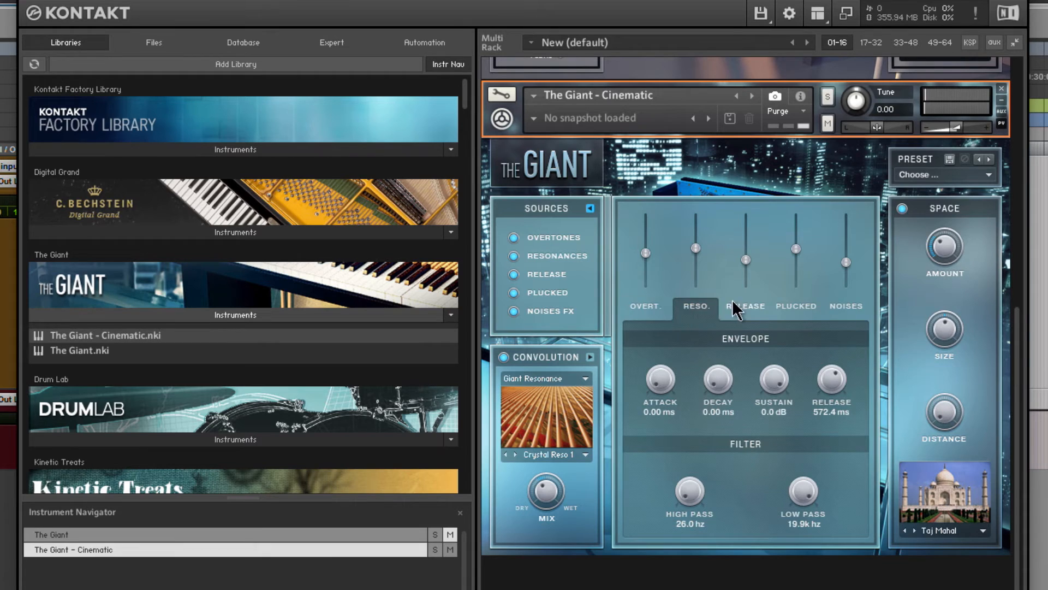
left_click(735, 304)
left_click(792, 312)
left_click(739, 314)
left_click(686, 316)
left_click(636, 309)
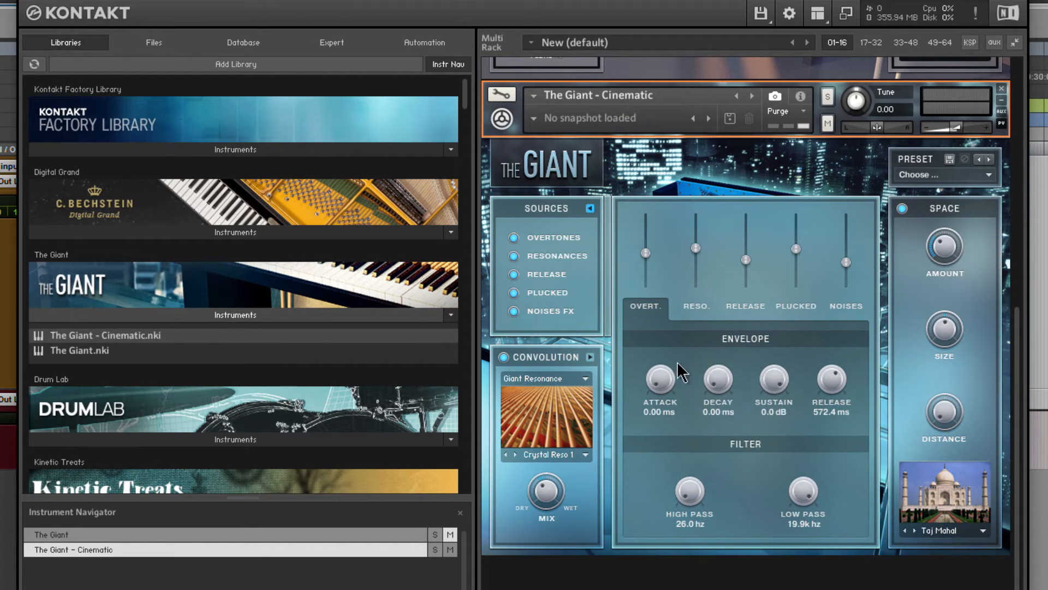
left_click(689, 310)
left_click(745, 309)
left_click(794, 309)
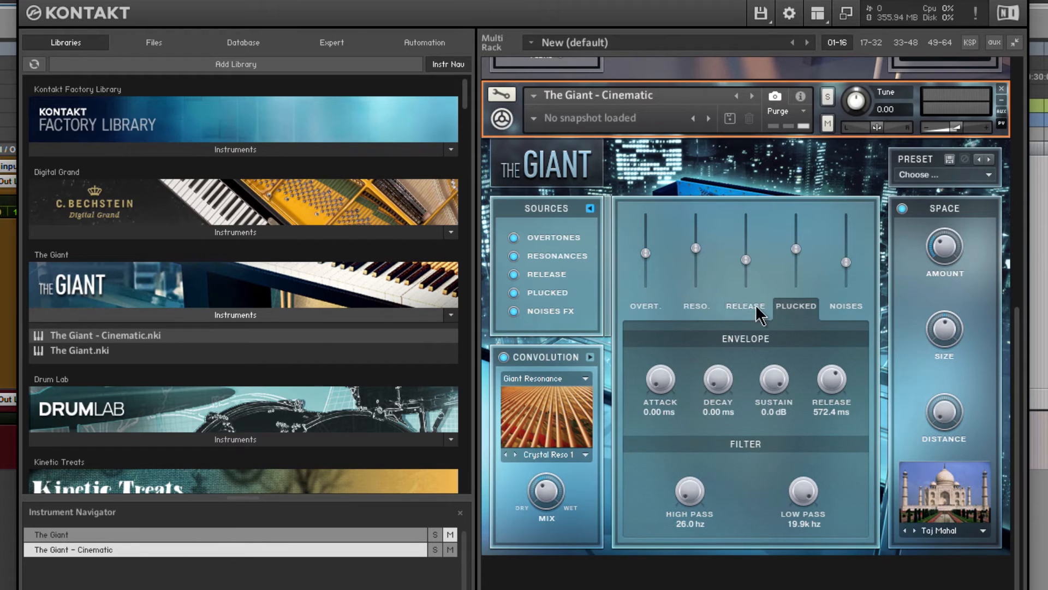
left_click(694, 309)
Set the Overtones envelope to 1.4 ms attack, -1.9 dB sustain and 512.7 ms release, with the low-pass filter at 10.7 kHz.
left_click(646, 309)
left_click_drag(647, 374, 648, 371)
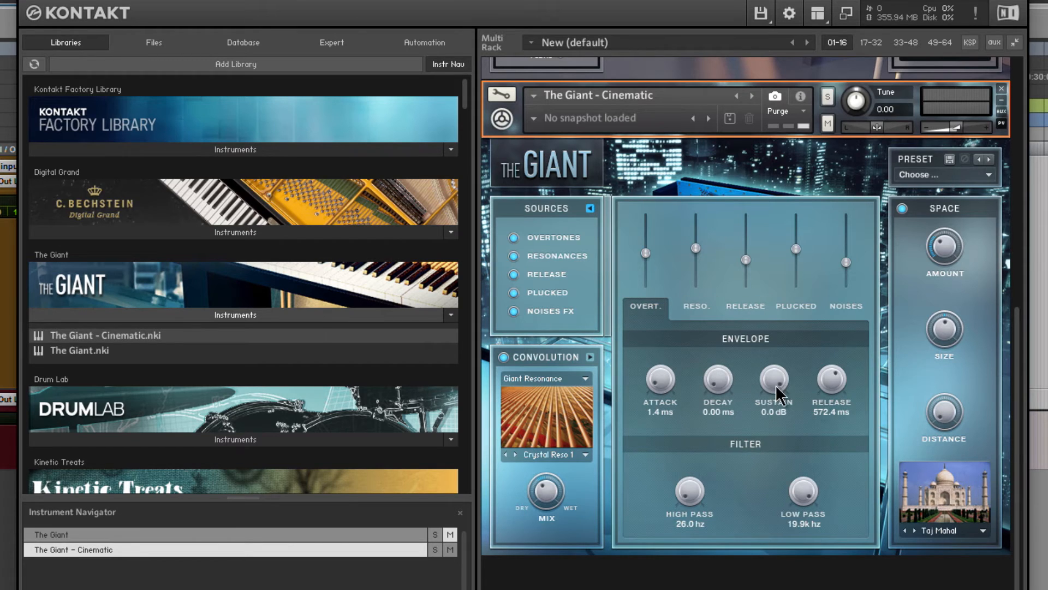
left_click_drag(775, 385, 818, 418)
mouse_move(674, 487)
left_mouse_down()
mouse_move(688, 430)
mouse_move(673, 487)
left_mouse_up()
mouse_move(790, 479)
left_mouse_down()
mouse_move(803, 536)
mouse_move(791, 496)
left_mouse_up()
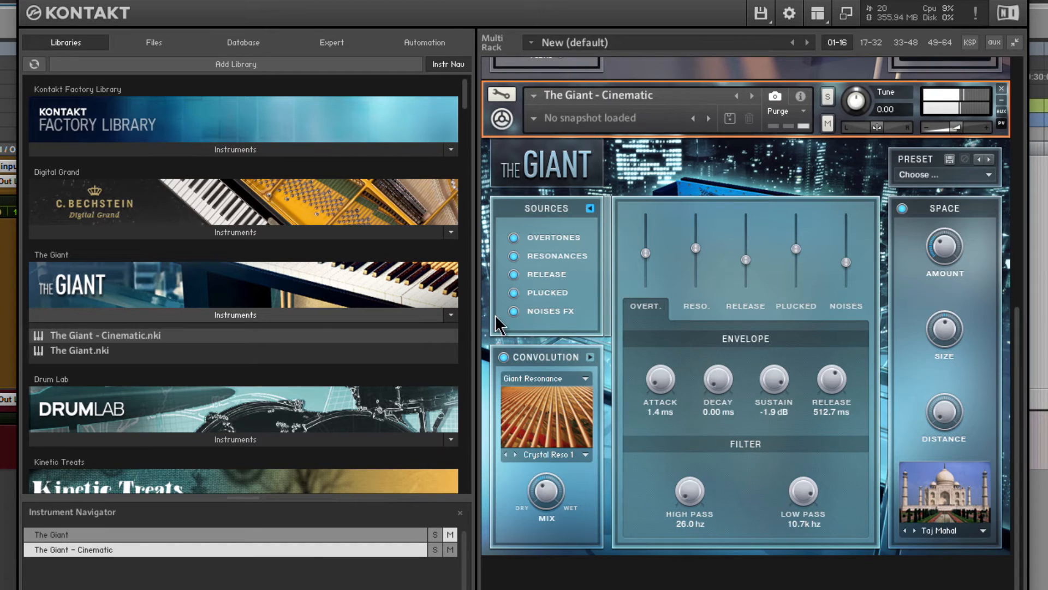
Leave only the Overtones source active and sweep its low-pass filter down to 26 Hz and back up to 19.9 kHz.
left_click(517, 293)
left_click(515, 274)
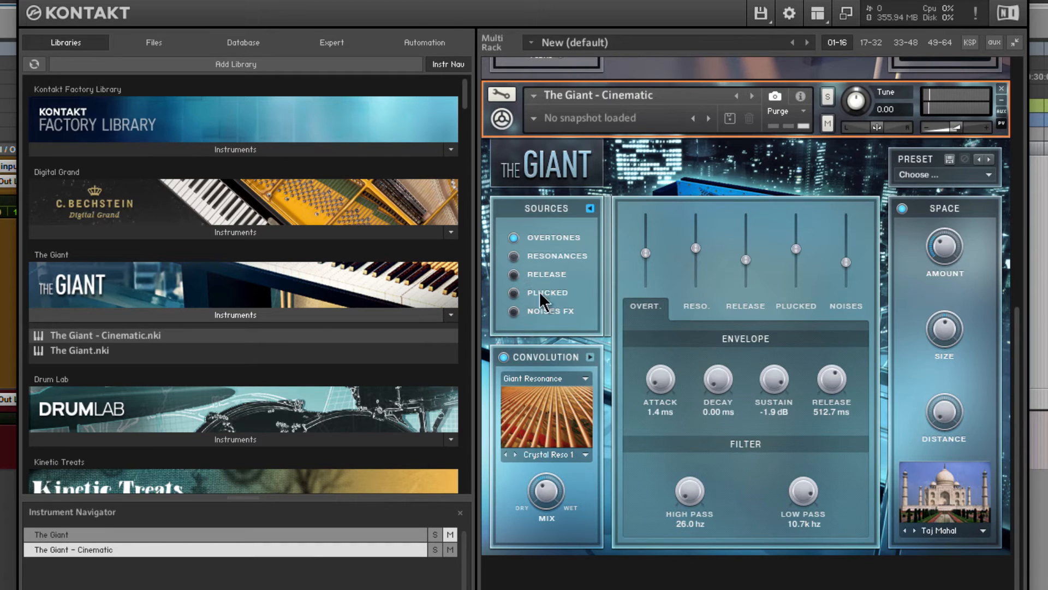
left_click_drag(804, 494, 804, 551)
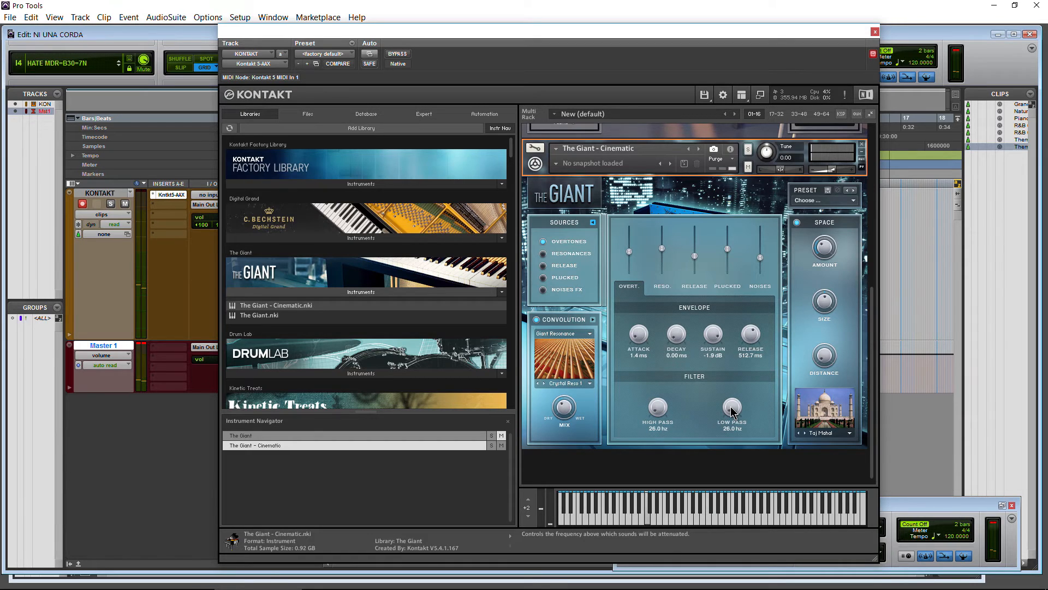
left_click_drag(730, 412, 719, 301)
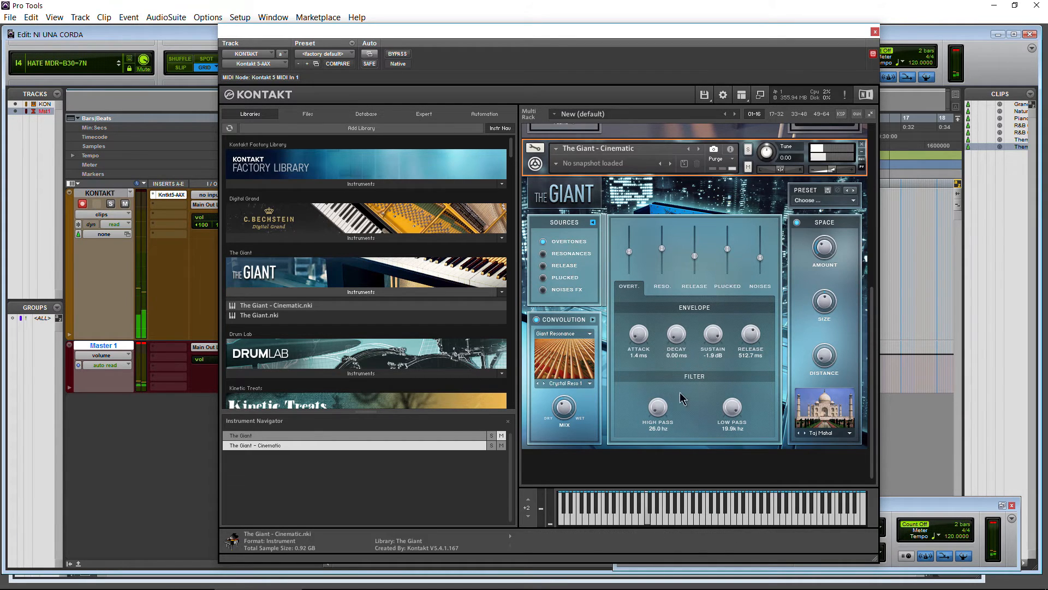
Try several filter cutoffs on the Overtones source, ending with the high pass at 26 Hz and the low pass at 2.0 kHz.
left_click_drag(665, 408, 658, 442)
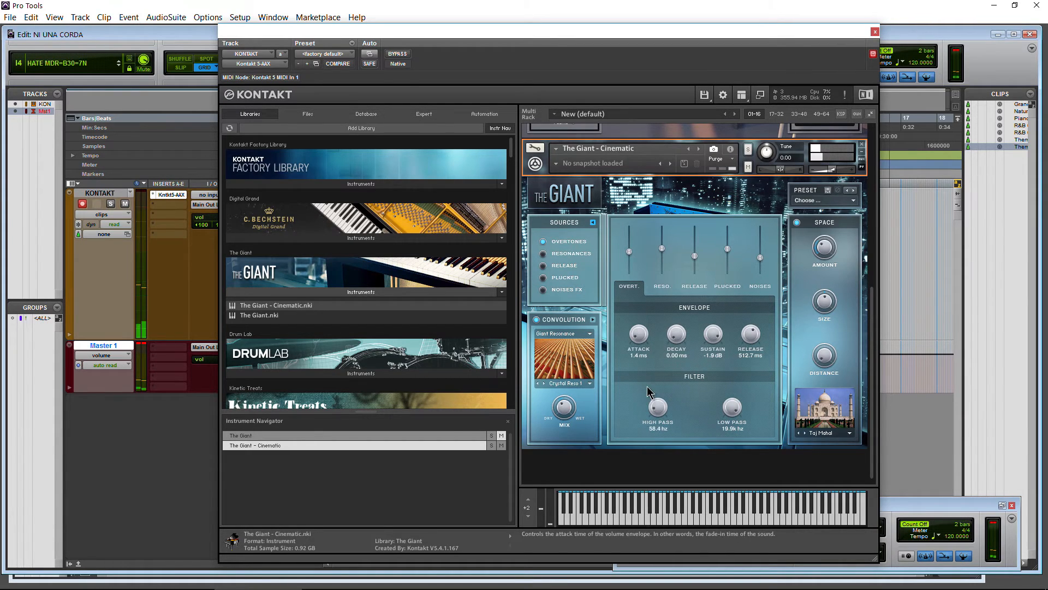
left_click_drag(732, 408, 733, 447)
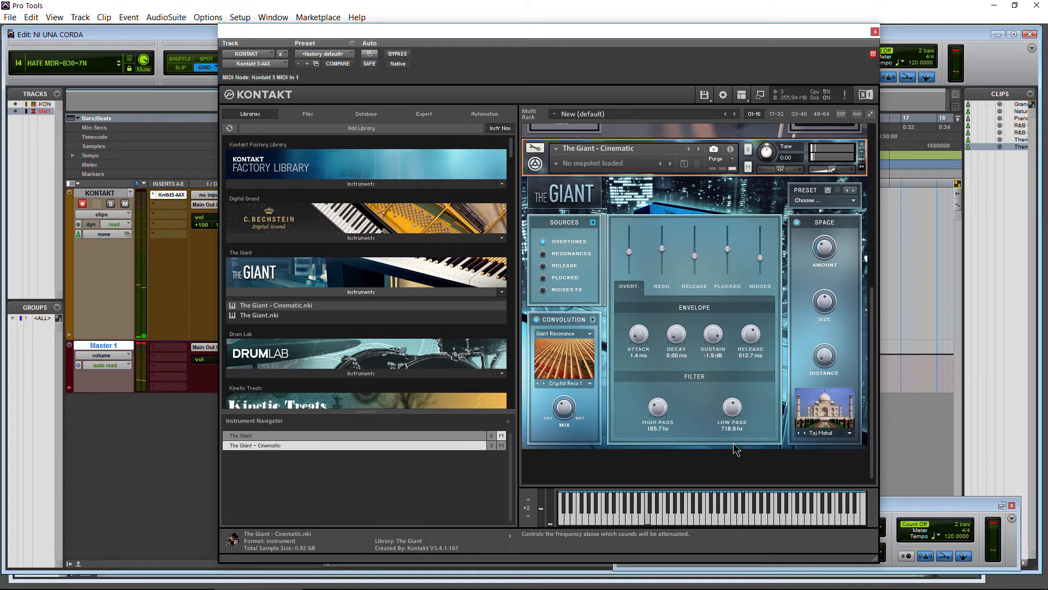
left_click_drag(658, 408, 658, 425)
Set the Overtones envelope to 0 ms attack, 7.9 ms decay and -4.3 dB sustain, and adjust its release time.
left_click_drag(650, 335, 640, 297)
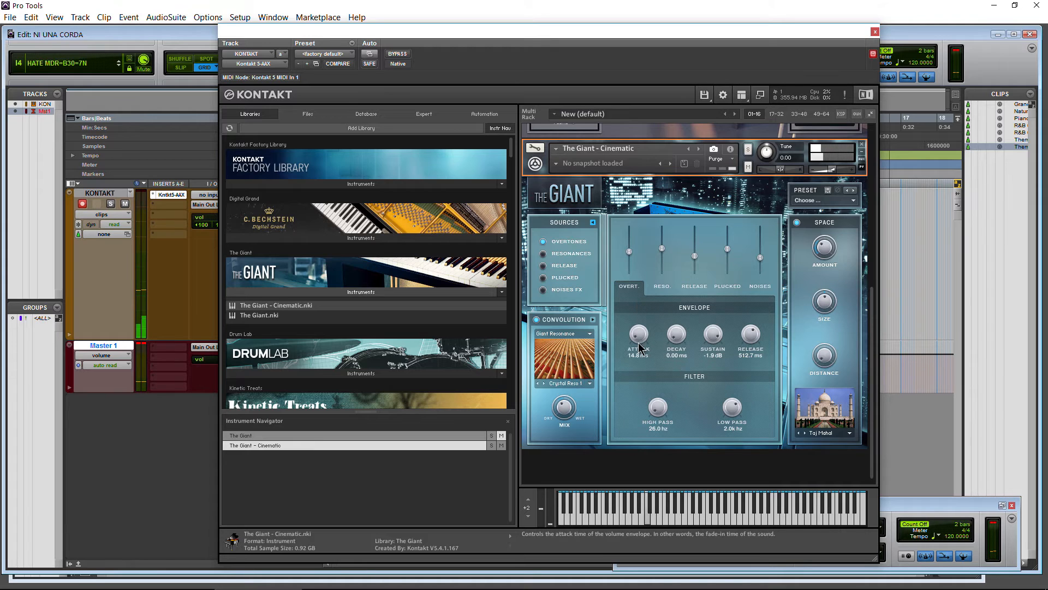
left_click_drag(639, 335, 638, 363)
left_click_drag(677, 334, 677, 317)
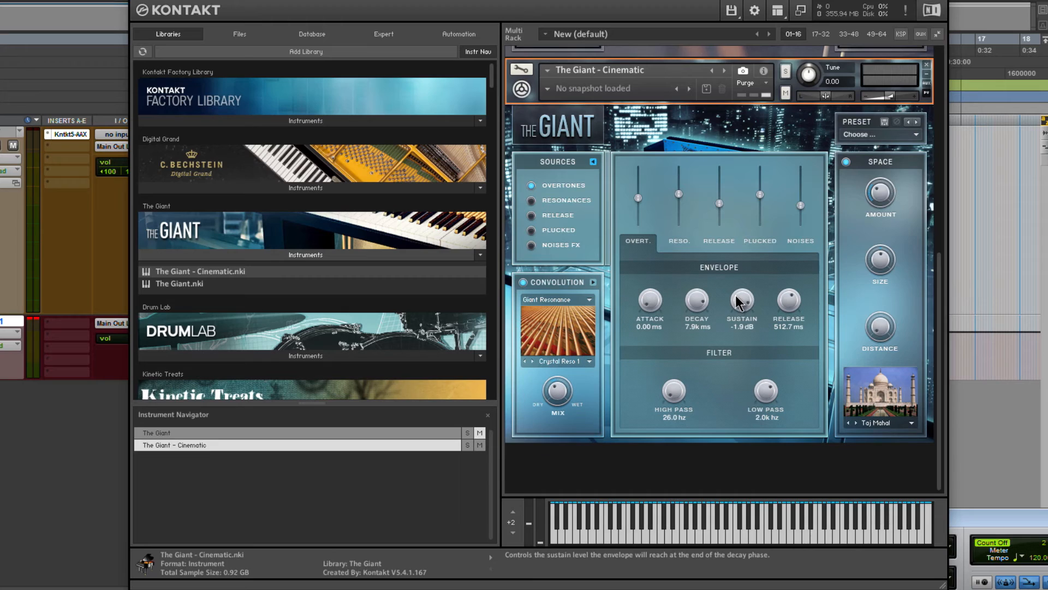
left_click_drag(736, 296, 796, 321)
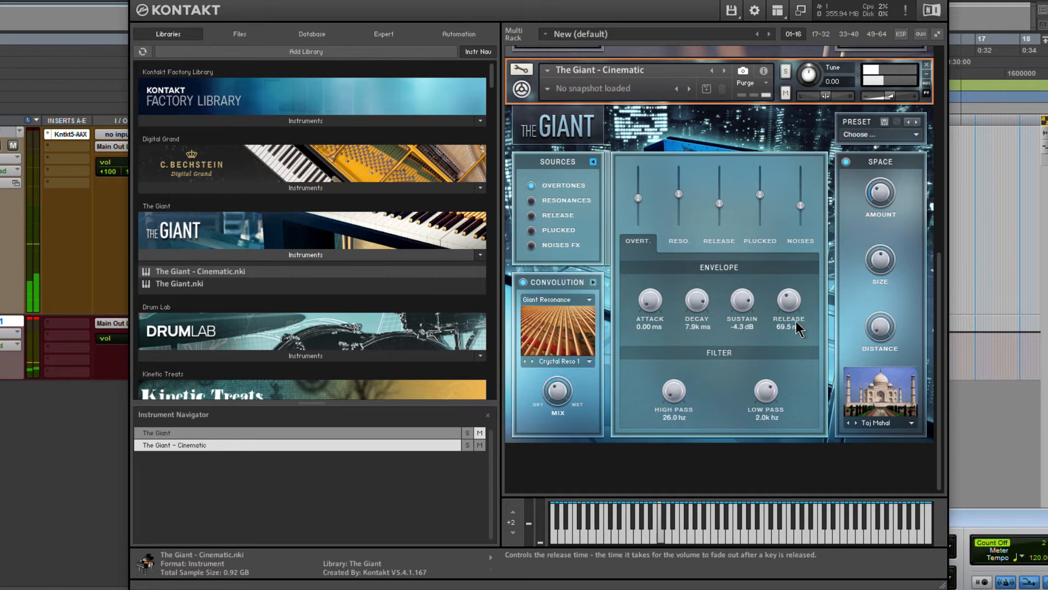
Show the Release source's settings and turn the Noises FX, Plucked, Release and Resonances sources back on.
left_click(719, 241)
left_click(532, 245)
left_click(532, 229)
left_click(531, 215)
left_click(532, 200)
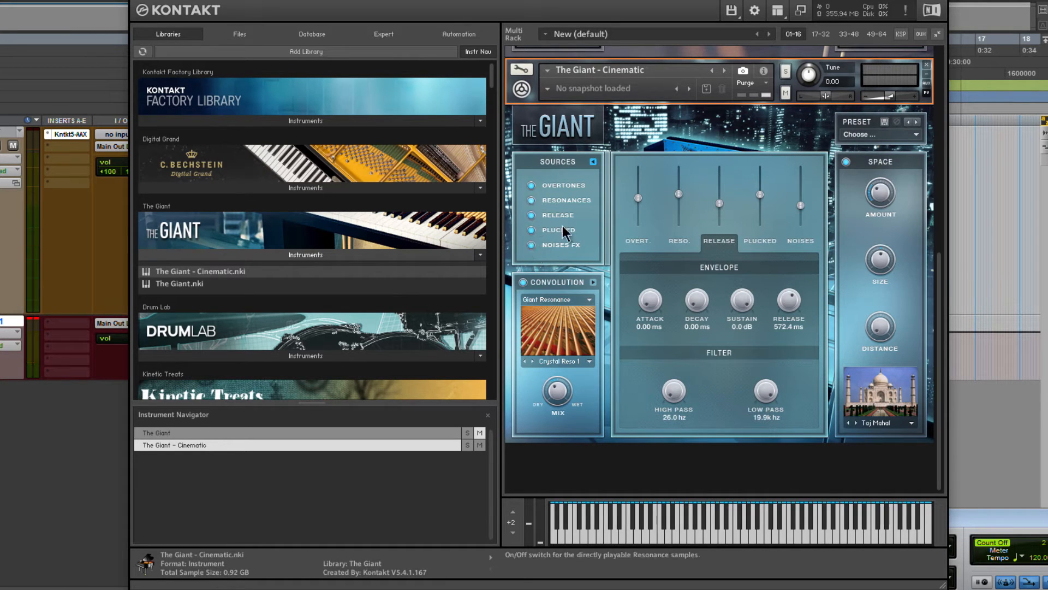
Raise the Noises source's volume, set its envelope release to 46.7 ms, and pull its low-pass filter down to about 201 Hz.
left_click(760, 241)
left_click(800, 240)
left_click_drag(803, 202, 800, 191)
left_click_drag(797, 301, 790, 331)
left_click_drag(761, 386, 770, 470)
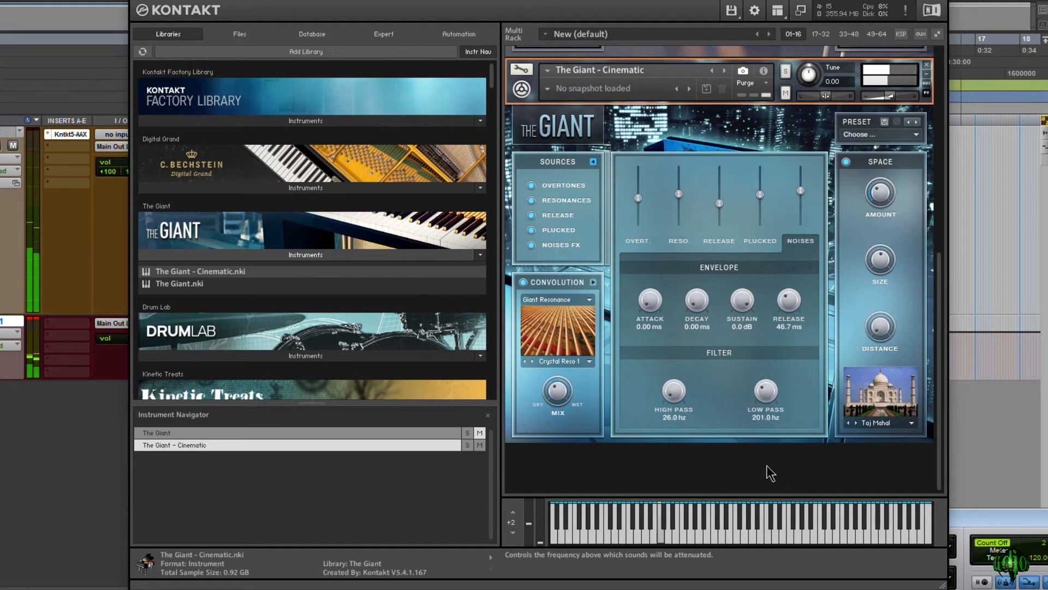
Adjust the Noises filter to a 38.2 Hz high pass and a 1.6 kHz low pass, and raise the Noises volume further.
left_click_drag(674, 390, 668, 352)
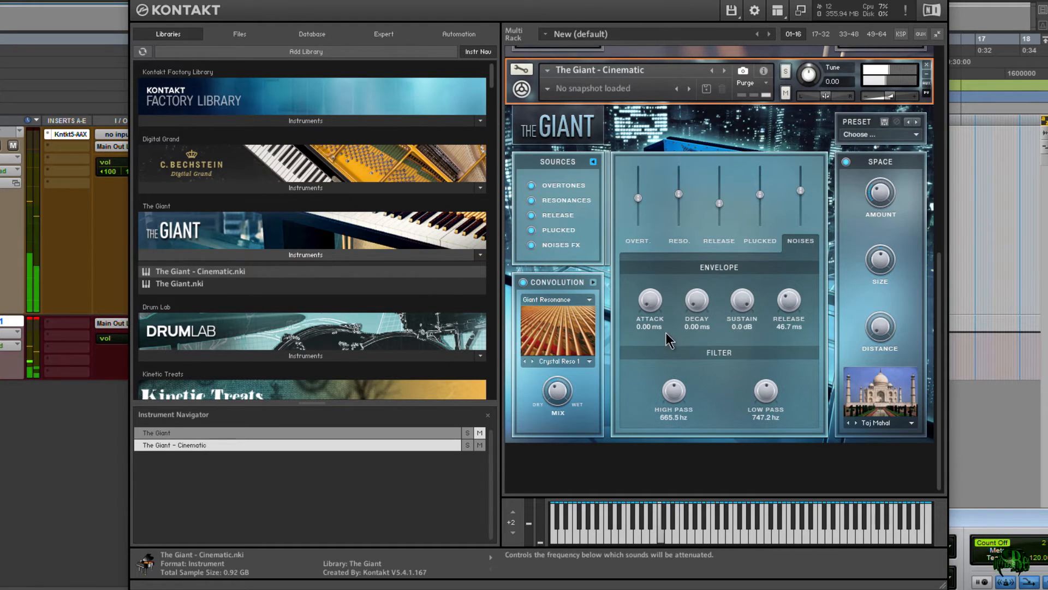
left_click_drag(669, 313, 667, 349)
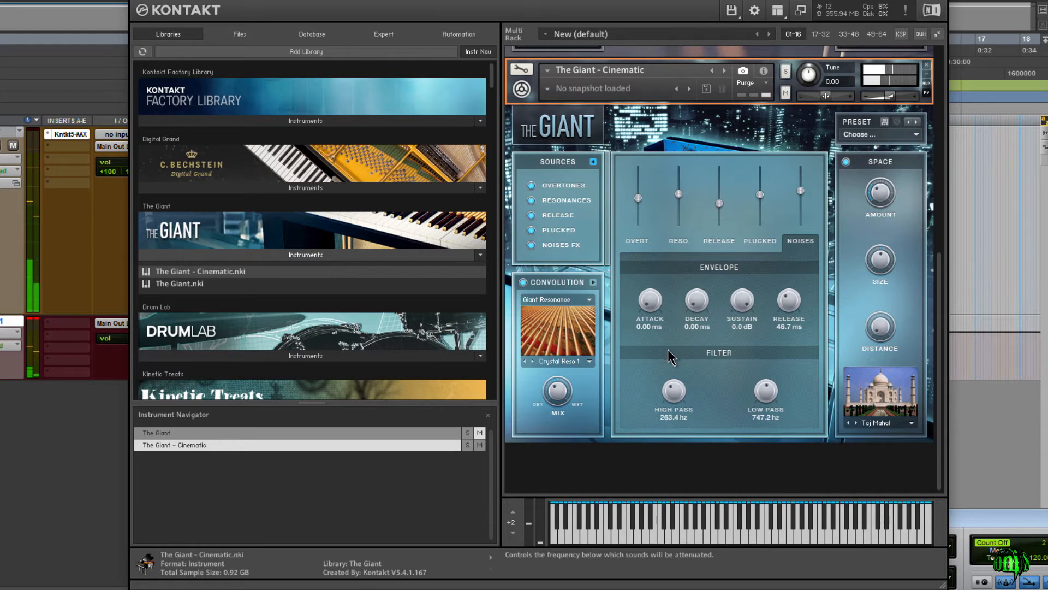
left_click_drag(774, 378, 757, 303)
left_click_drag(771, 409, 771, 439)
left_click_drag(801, 191, 801, 175)
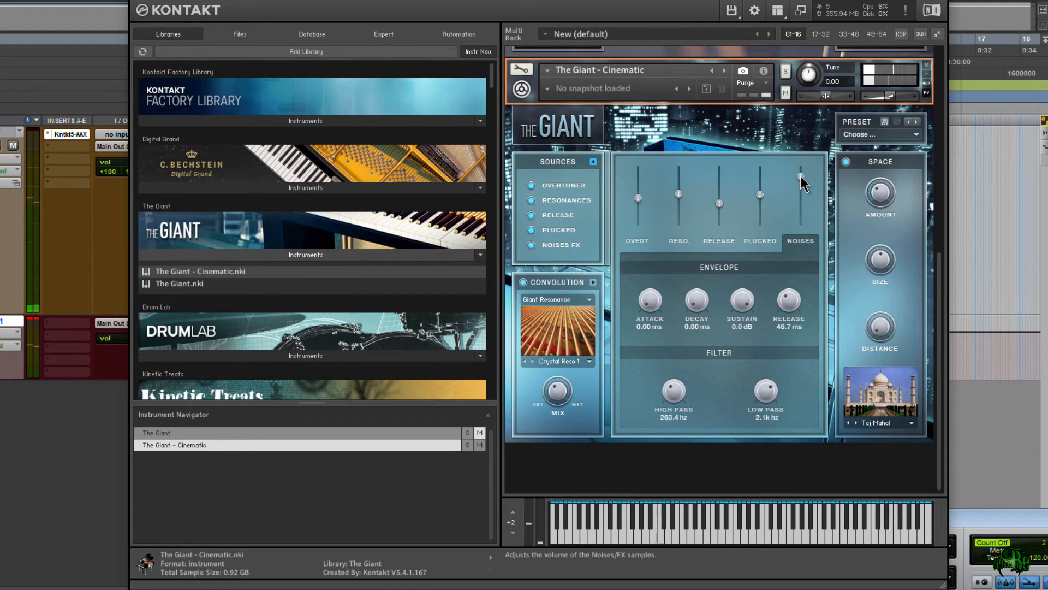
mouse_move(766, 391)
left_mouse_down()
mouse_move(767, 422)
mouse_move(762, 362)
mouse_move(762, 392)
left_mouse_up()
left_click_drag(674, 390, 674, 432)
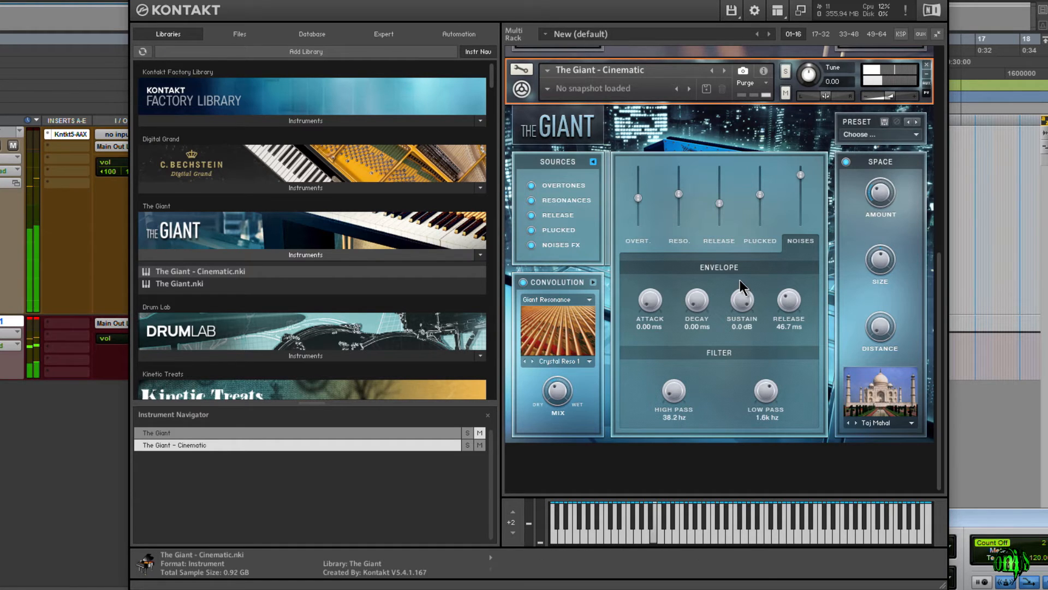
Rebalance the source volumes with Noises lowered and Release raised, and close the detailed Sources settings.
left_click_drag(800, 175, 801, 191)
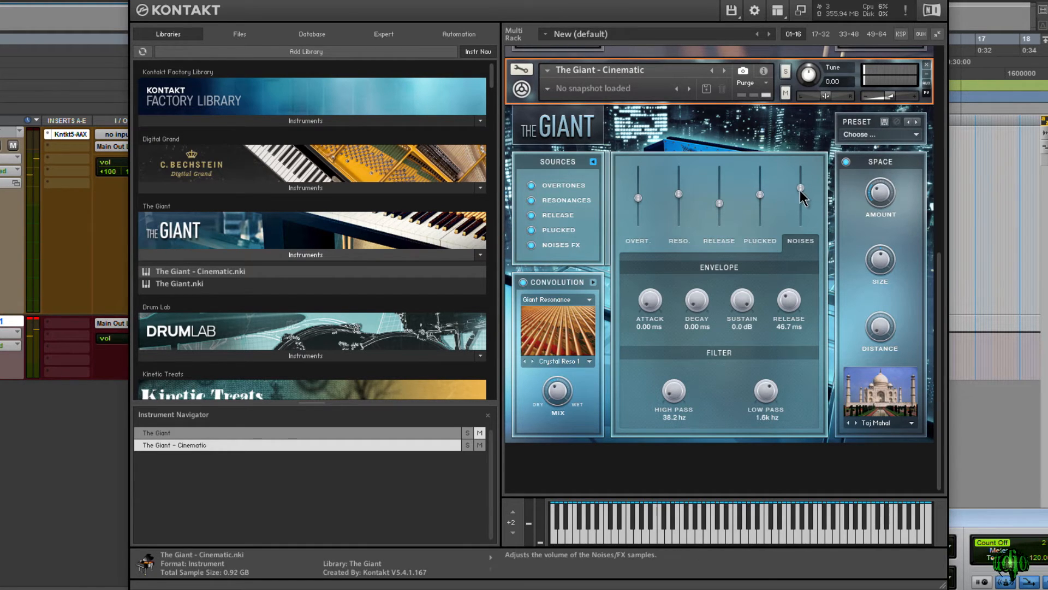
left_click_drag(719, 204, 638, 196)
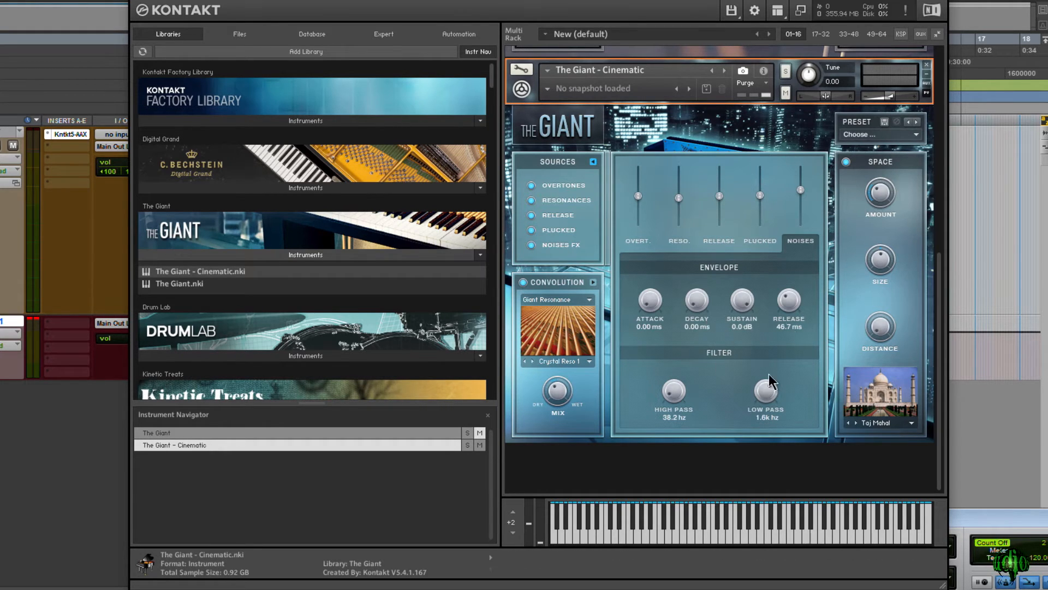
left_click(760, 241)
left_click(679, 240)
left_click(638, 241)
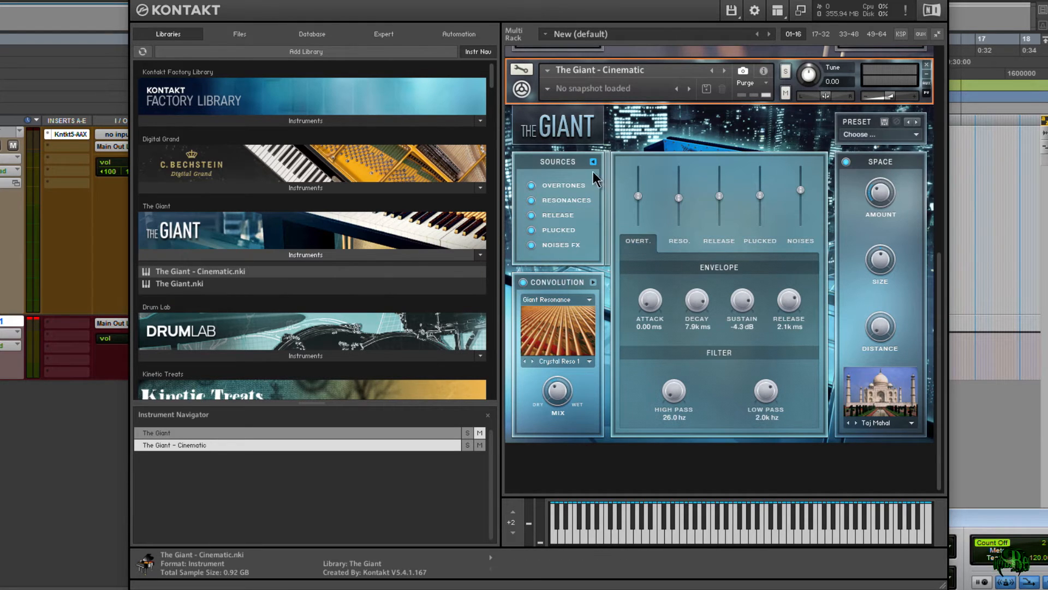
left_click(593, 163)
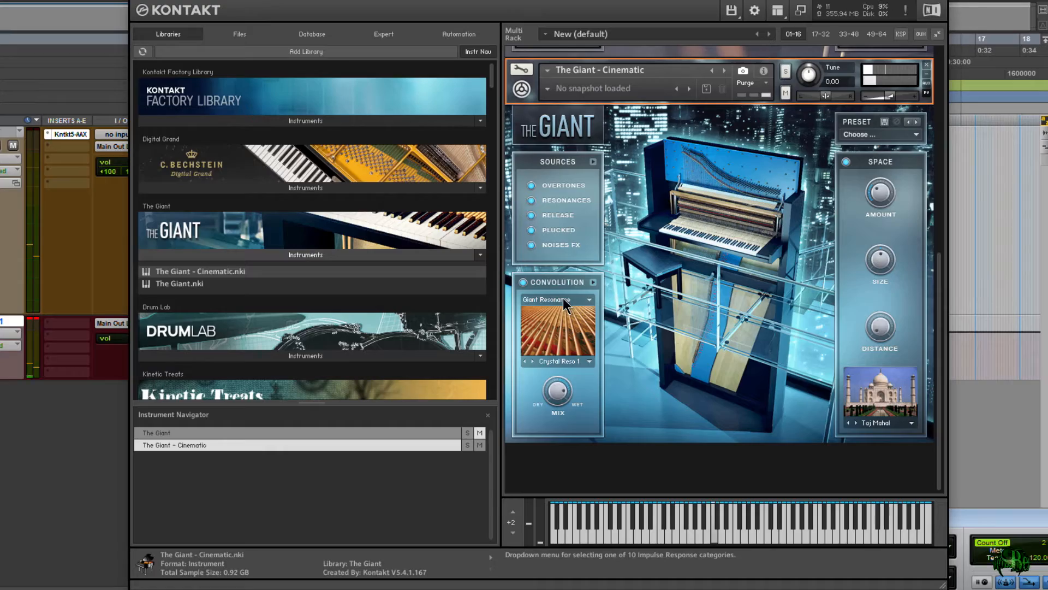
Switch the Convolution impulse response category to Piano Noises and raise The Giant - Cinematic's output volume slightly.
left_click(567, 300)
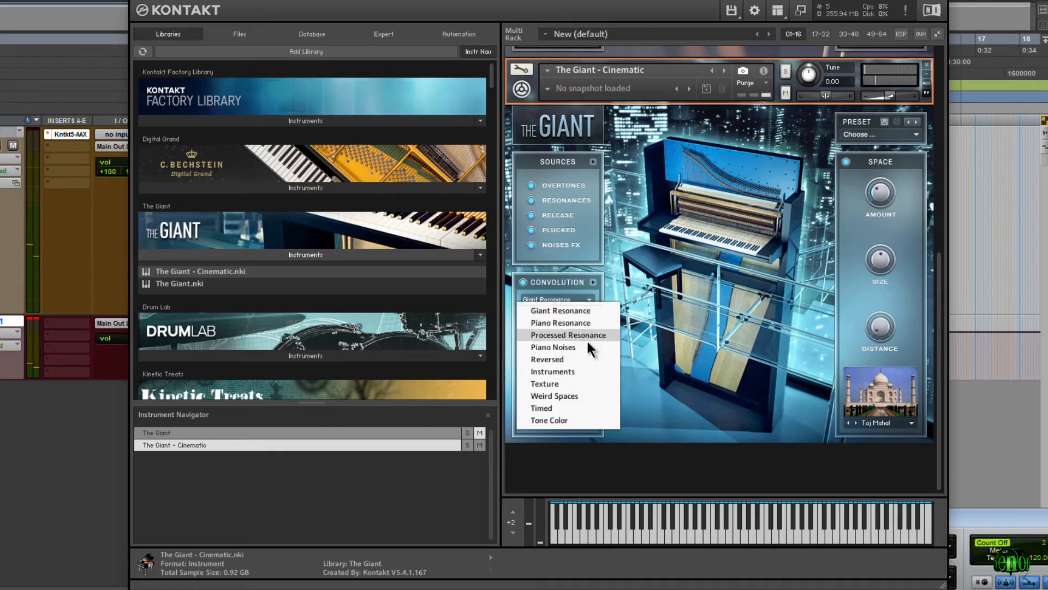
left_click(566, 347)
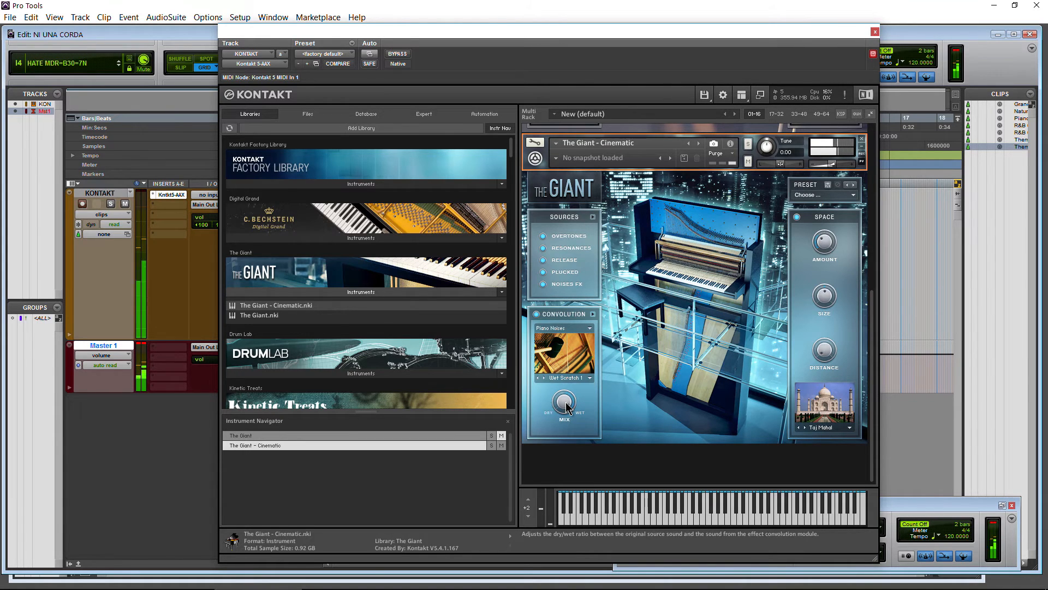
left_click_drag(833, 169, 841, 164)
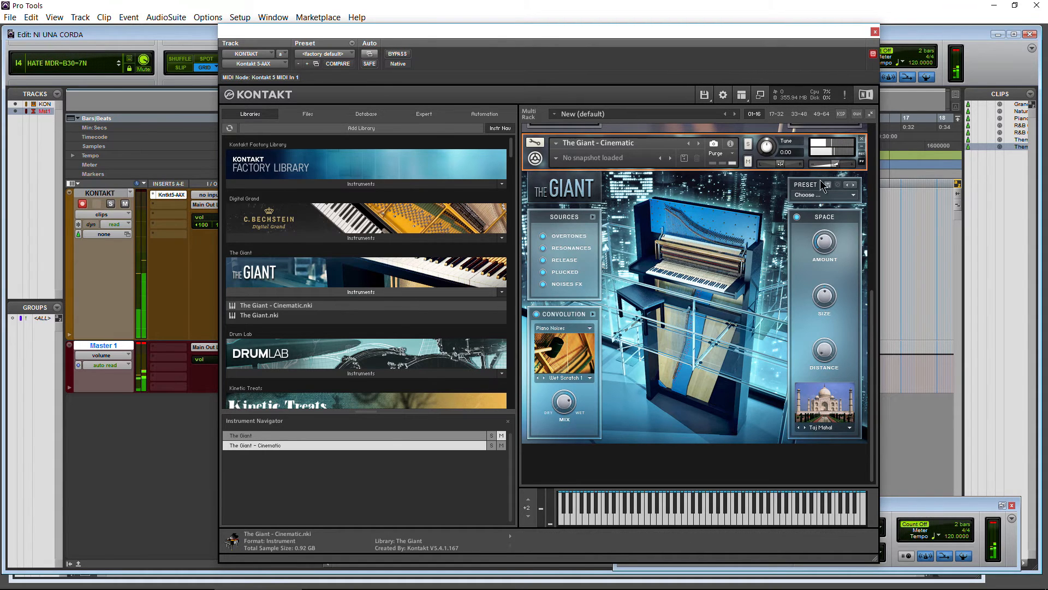
Switch the Convolution category from Piano Noises to Giant Resonance and select the Big Reso 3 impulse response.
left_click(569, 333)
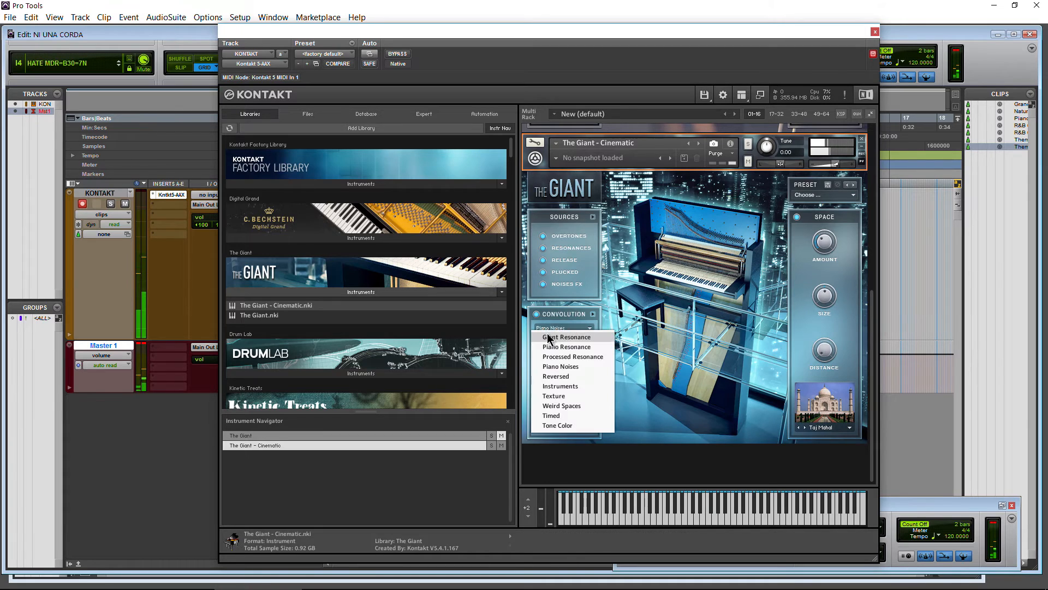
left_click(551, 390)
left_click(550, 379)
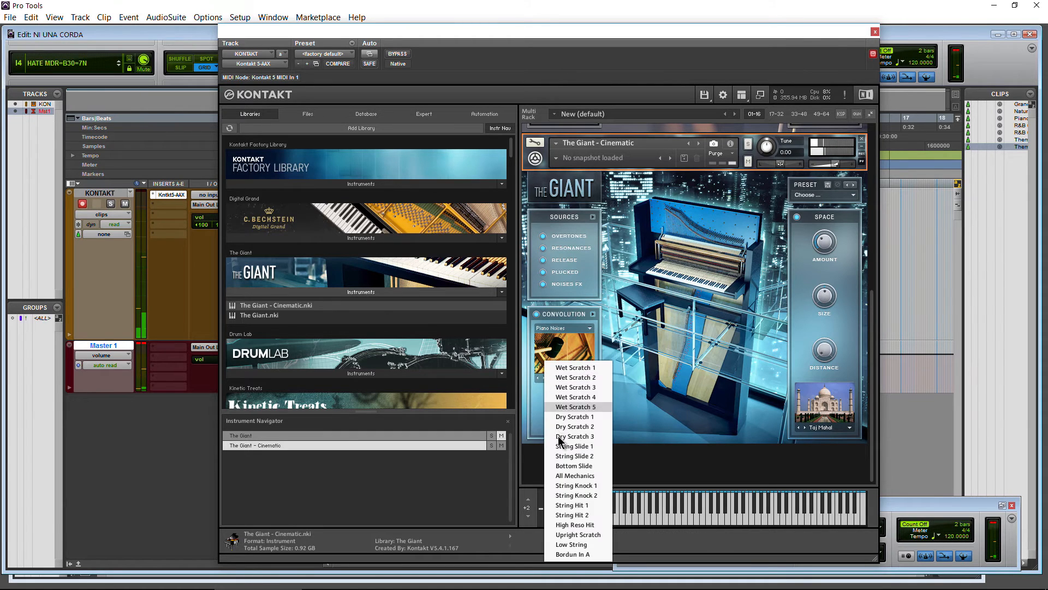
left_click(644, 349)
left_click(550, 334)
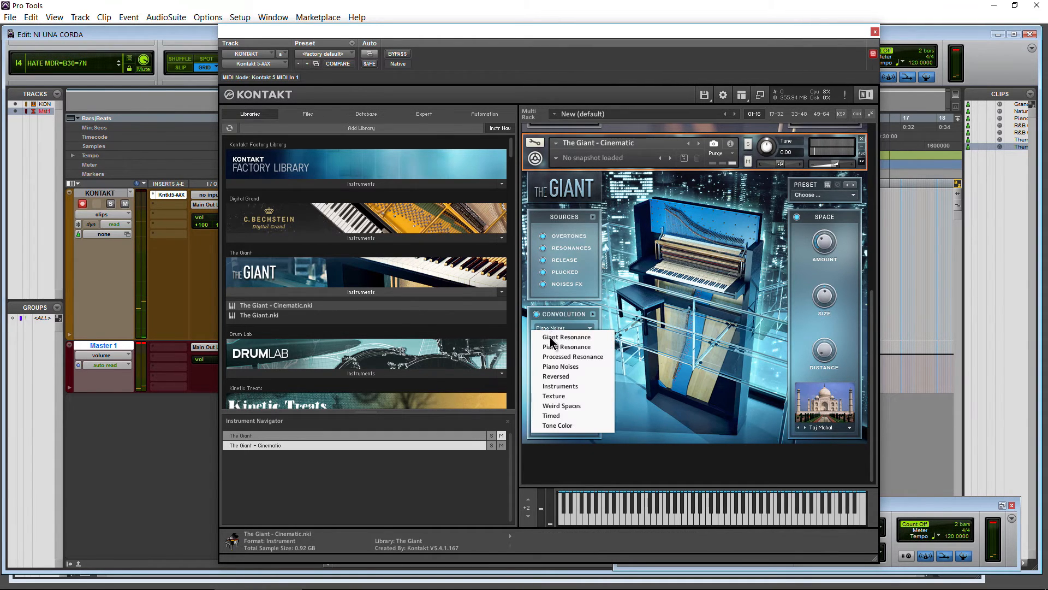
left_click(566, 337)
left_click(564, 377)
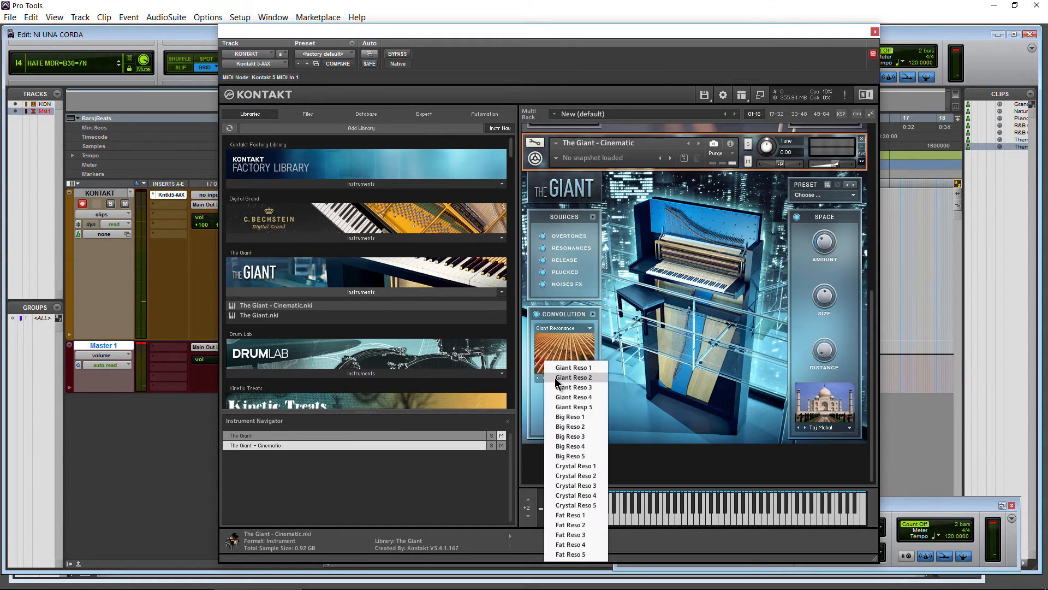
left_click(573, 436)
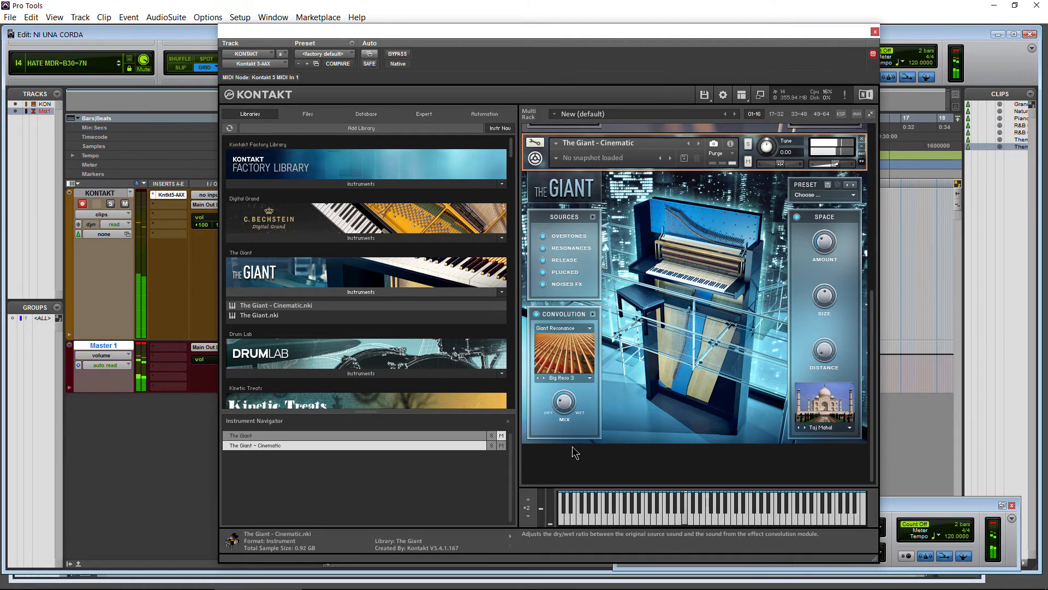
Switch the Convolution category to Timed and audition the Panned 1 and Stutter Filter impulse responses.
left_click(565, 378)
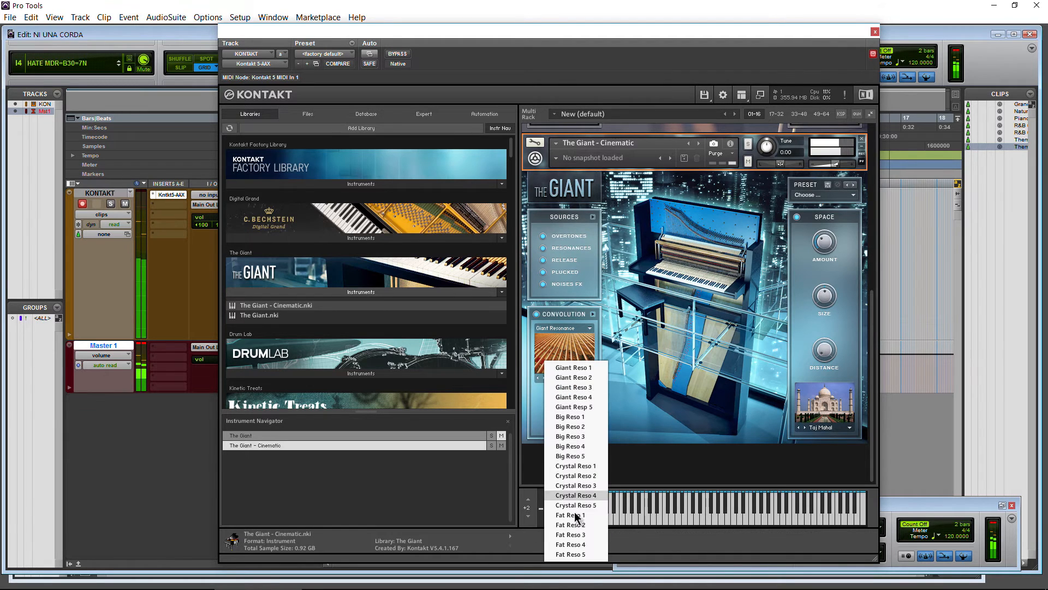
left_click(565, 331)
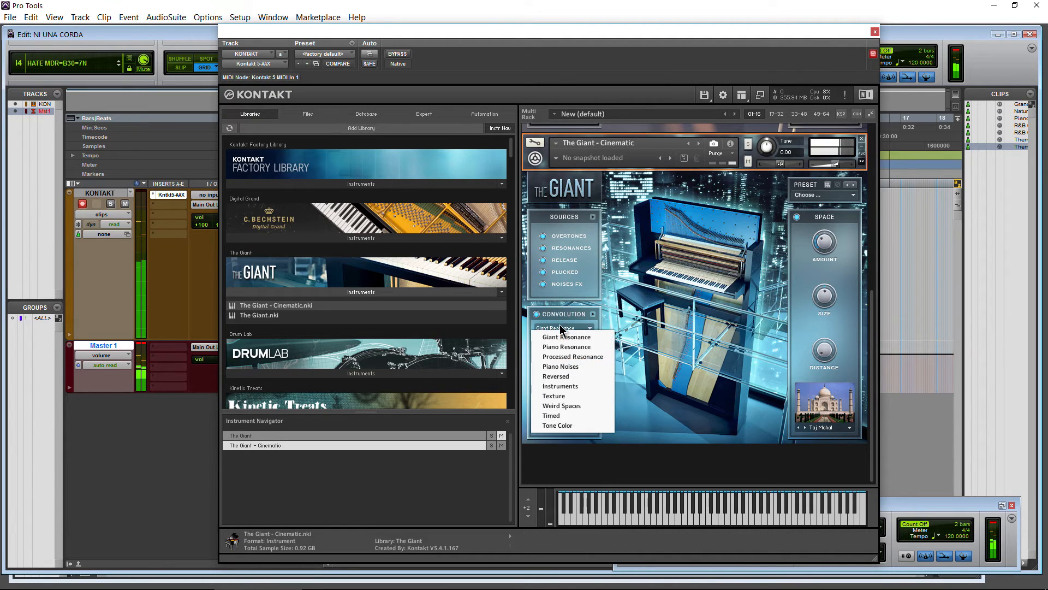
left_click(570, 416)
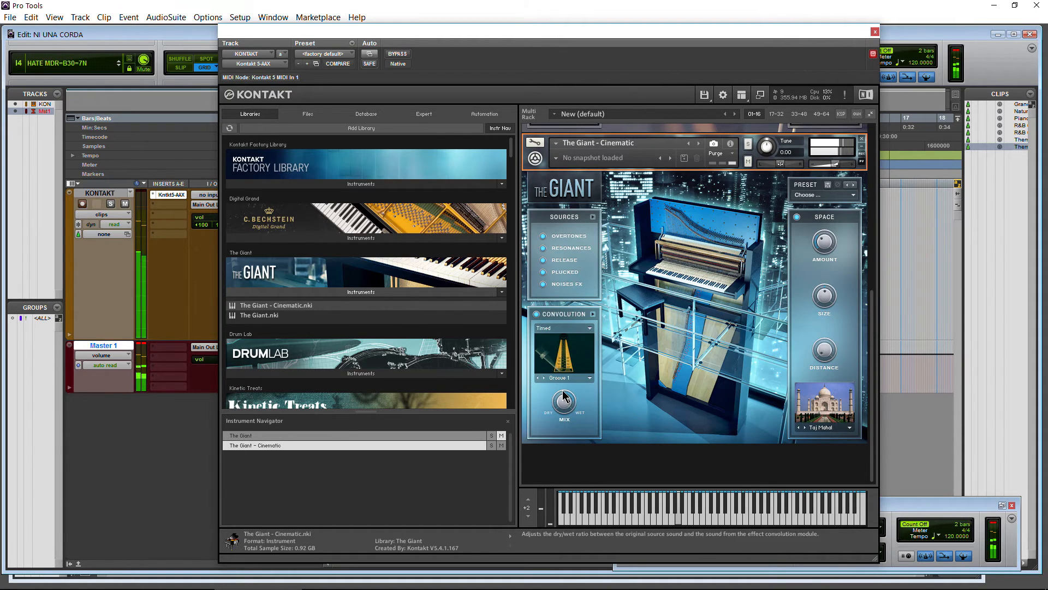
left_click(568, 378)
left_click(568, 406)
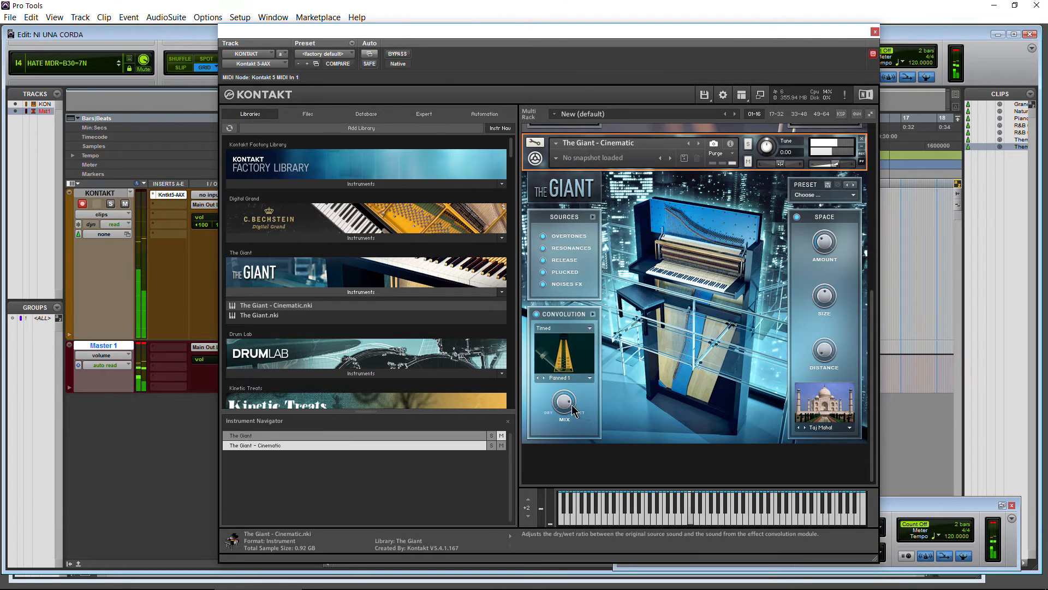
left_click(565, 378)
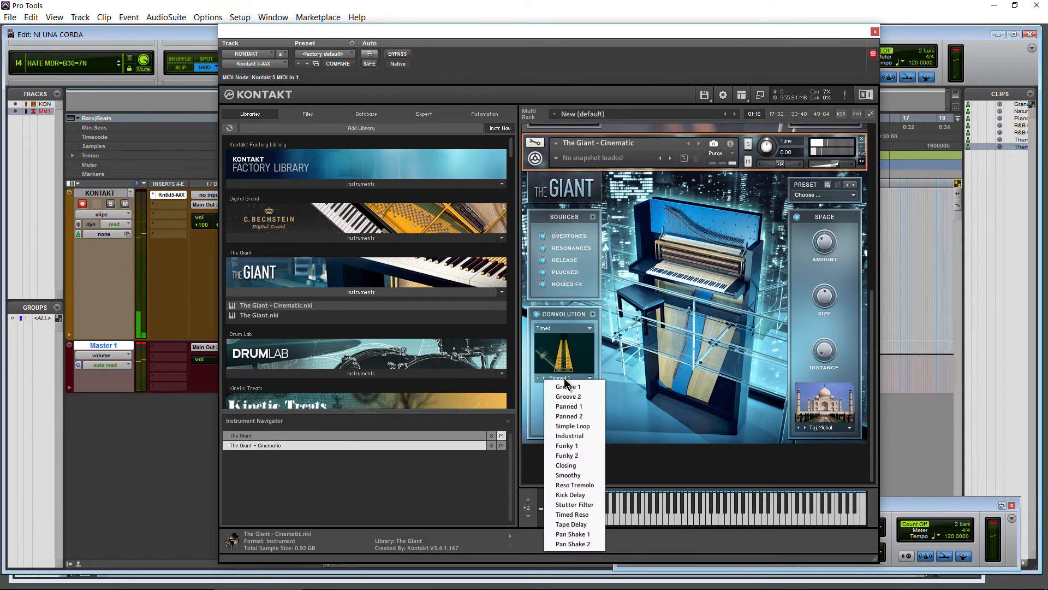
left_click(578, 504)
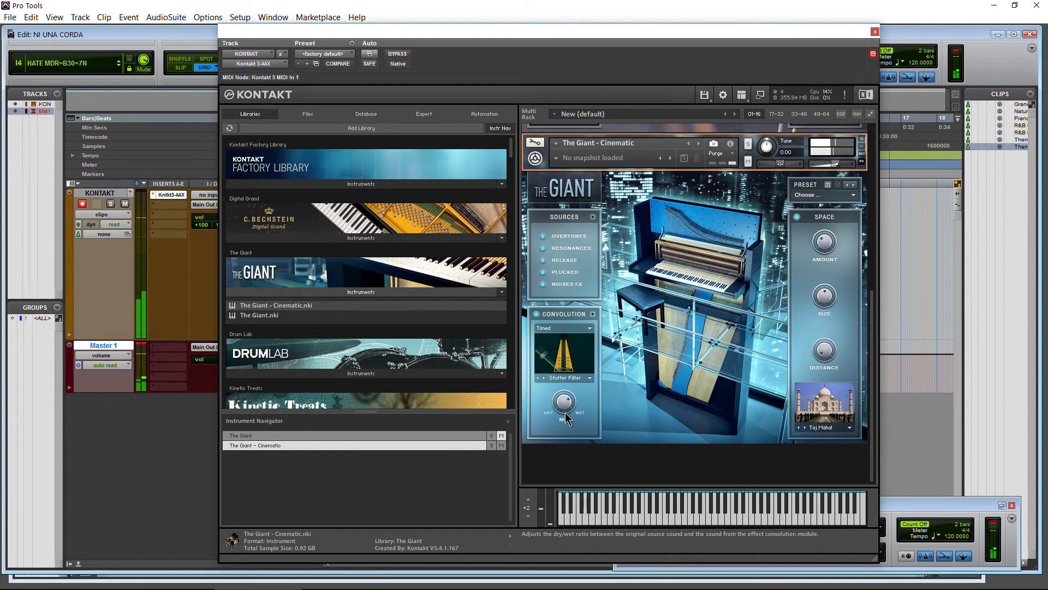
Switch the Convolution category to Reversed and select the Tremble 4beat impulse response.
left_click(590, 328)
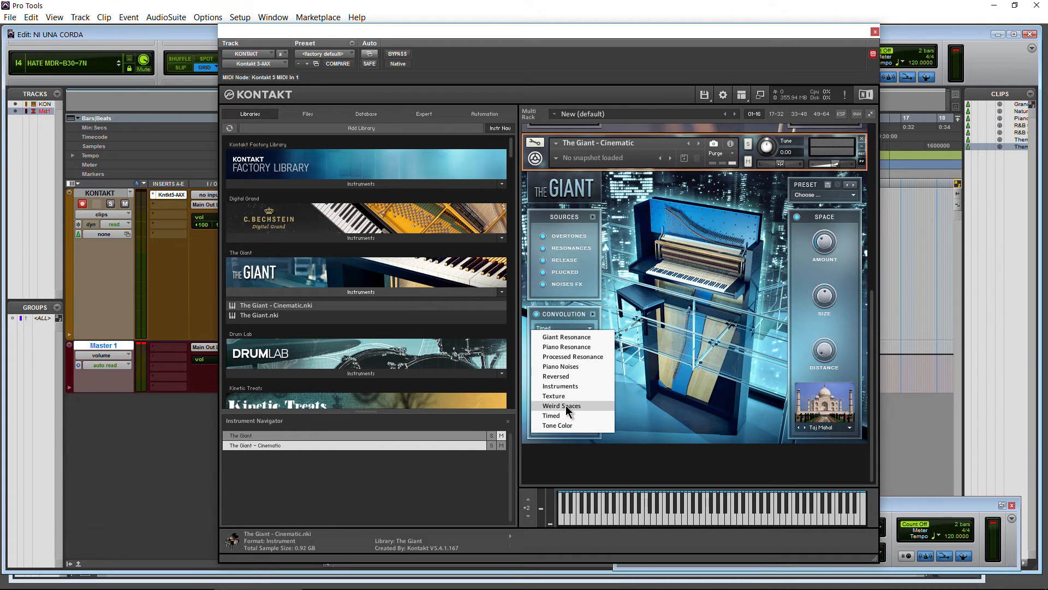
left_click(556, 376)
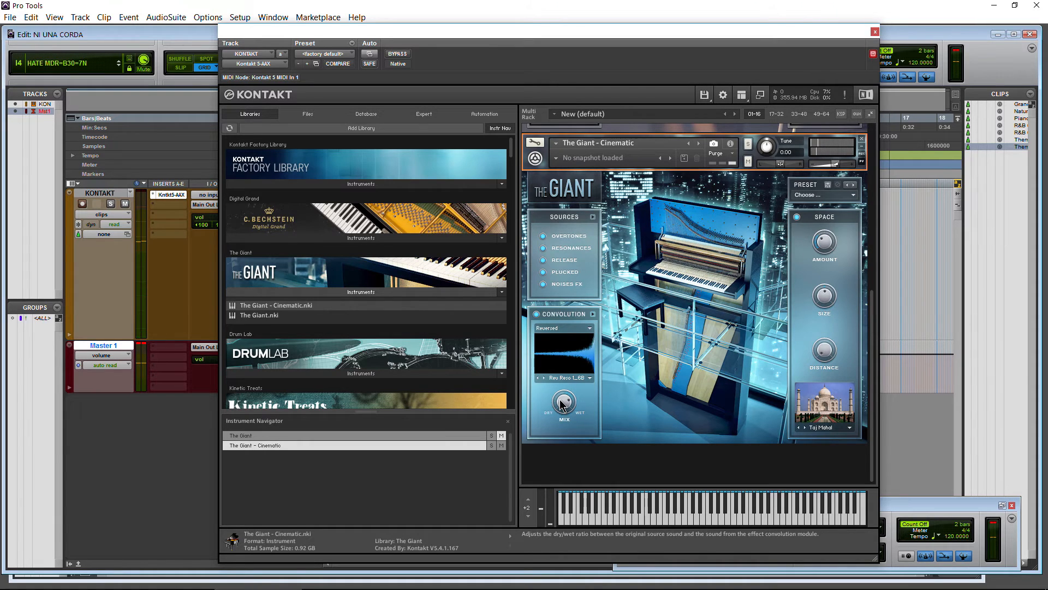
left_click(568, 377)
left_click(580, 497)
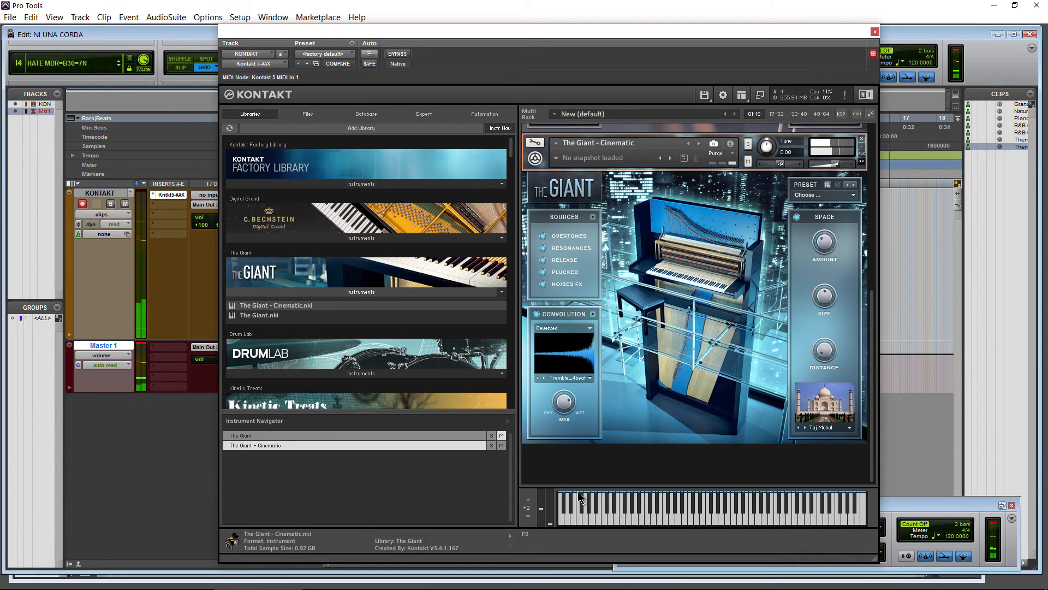
Switch the Convolution category to Instruments and audition the Magic Balls 2 and Cymbal 1 impulse responses.
left_click(584, 327)
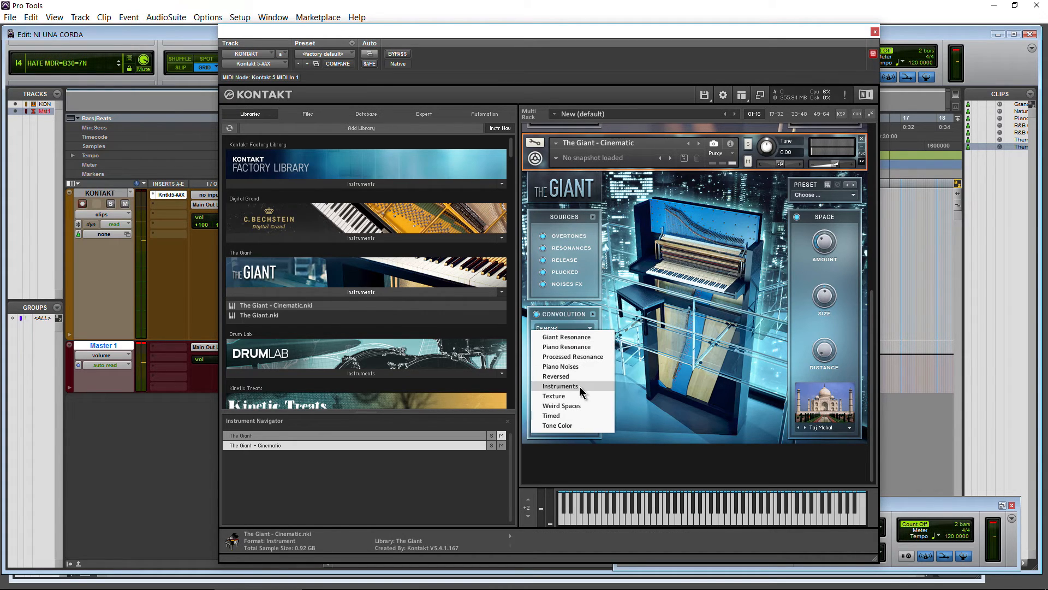
left_click(582, 386)
left_click(568, 378)
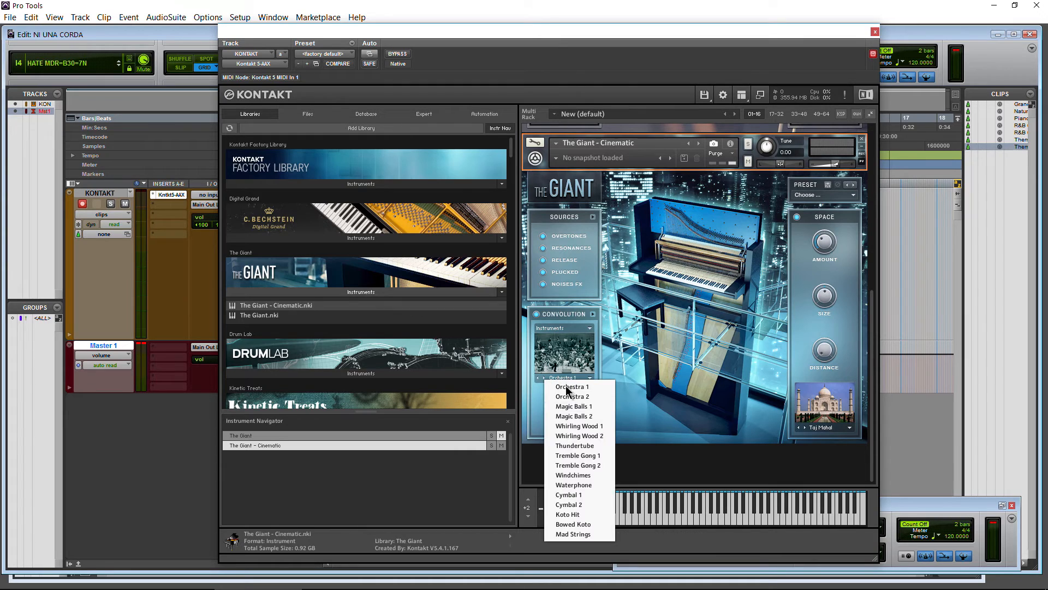
left_click(589, 425)
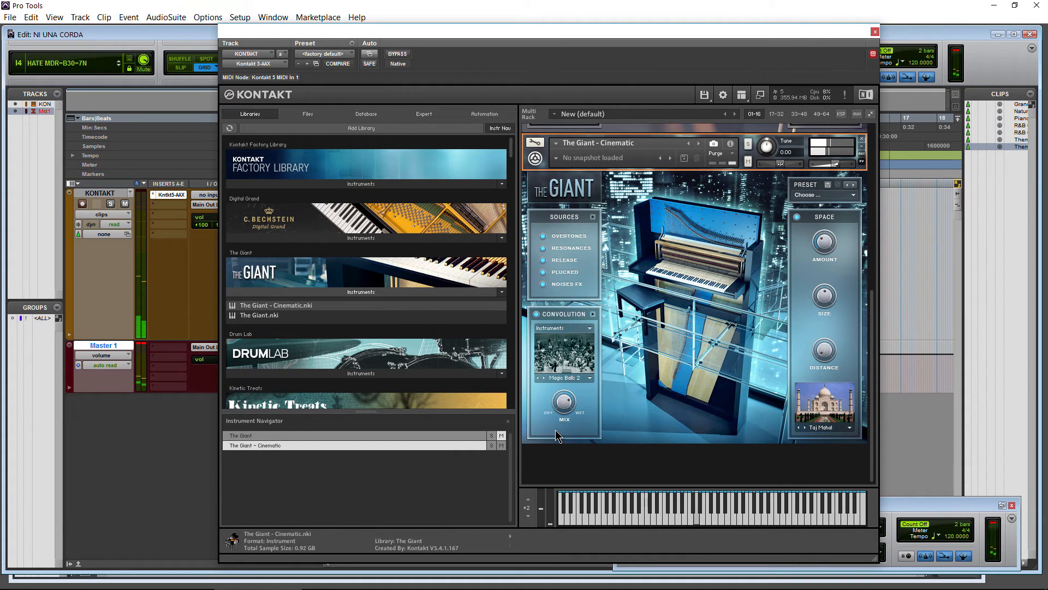
left_click(565, 380)
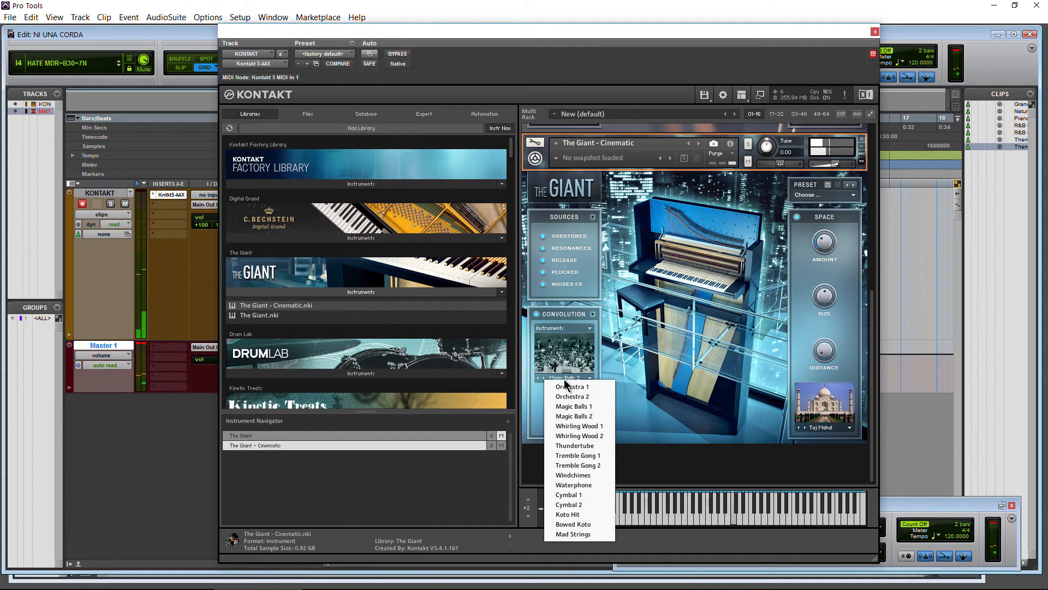
left_click(584, 495)
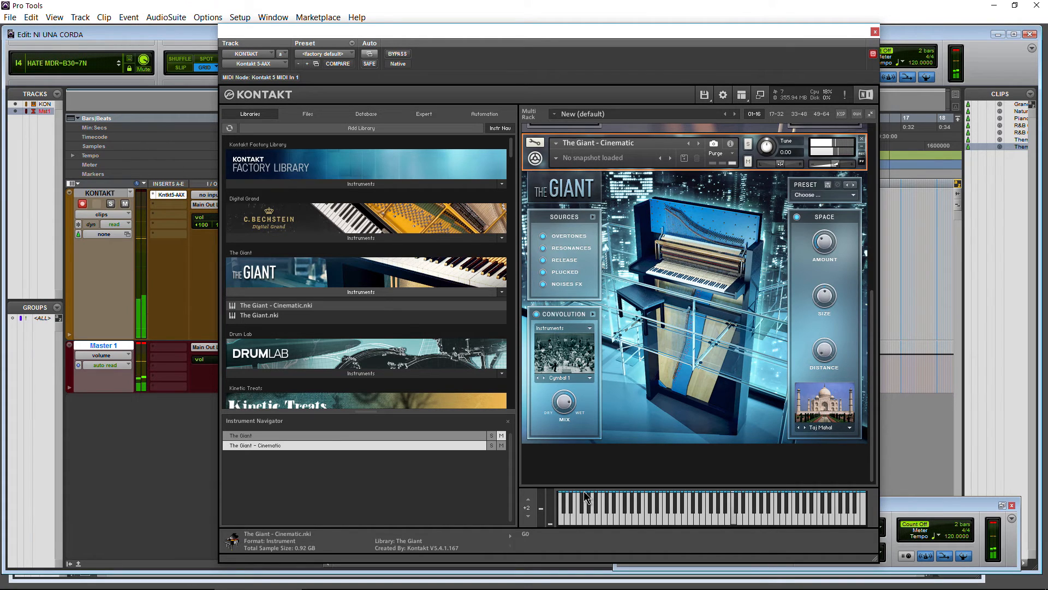
Play the session from the beginning to hear the Cymbal 1 convolution, and stop playback after a couple of bars.
left_click(914, 508)
left_click(653, 525)
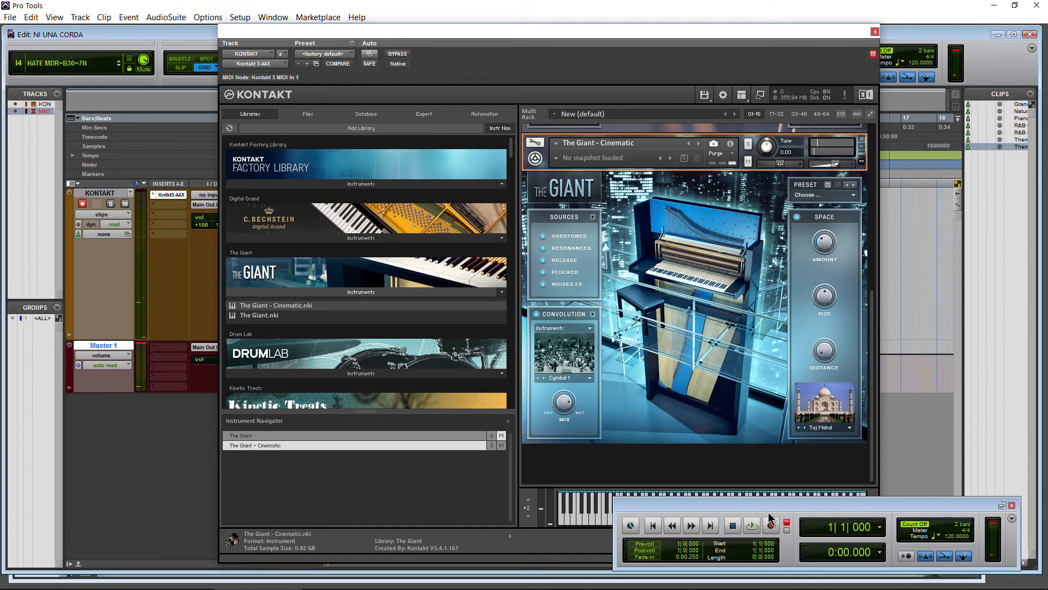
left_click(751, 525)
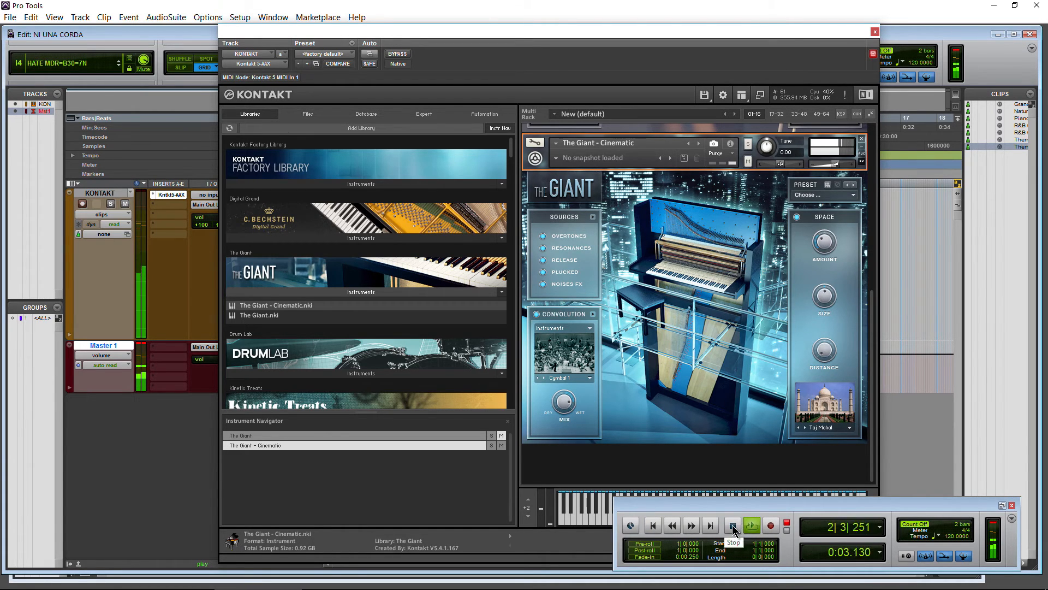
left_click(734, 526)
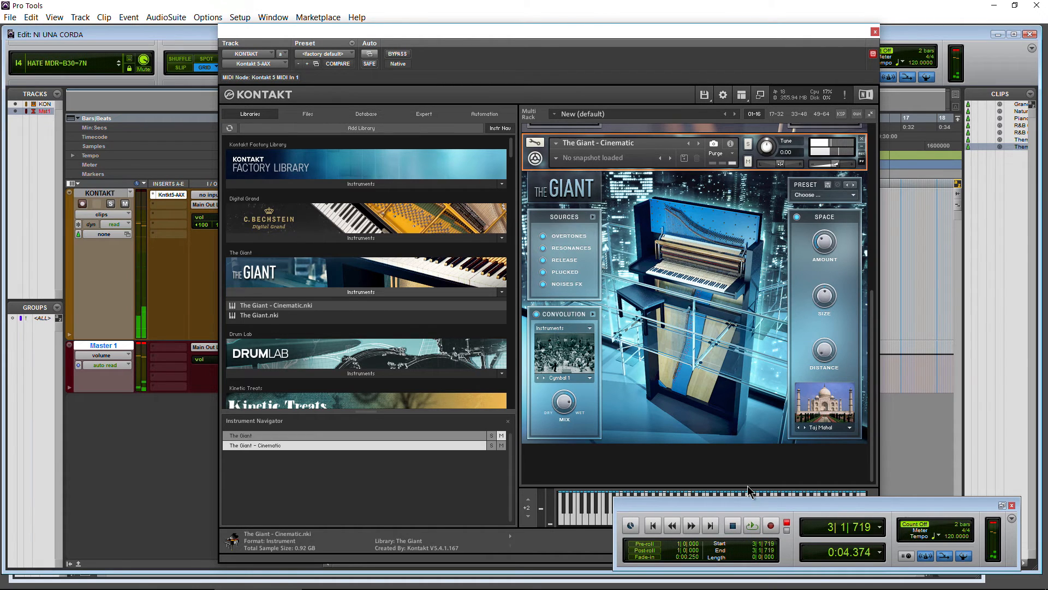
Change the Convolution to the Stereo Space impulse response from Weird Spaces and play a short stretch of the session with it.
left_click(566, 328)
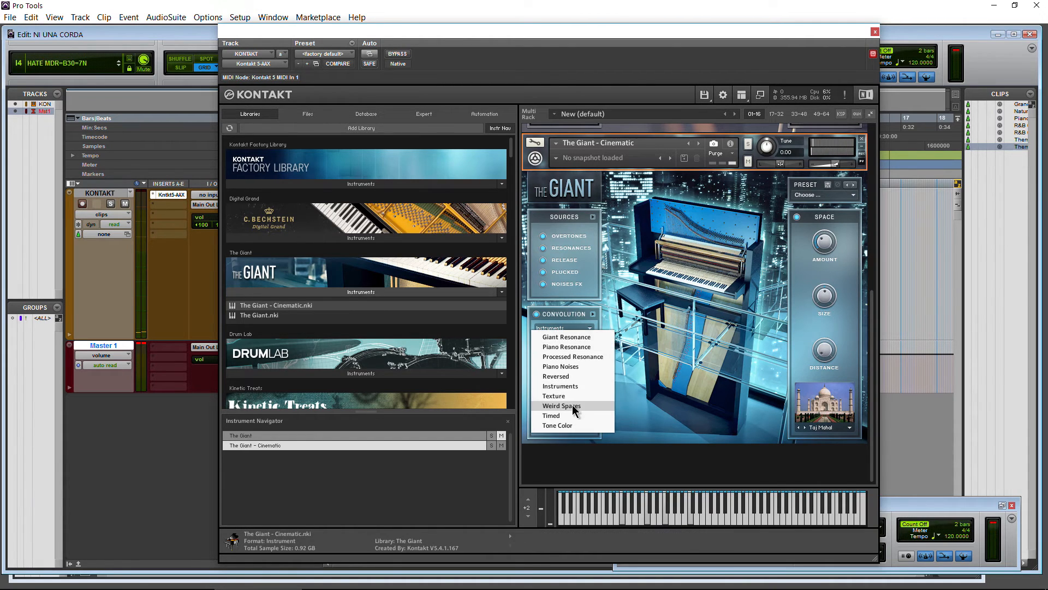
left_click(574, 410)
left_click(551, 379)
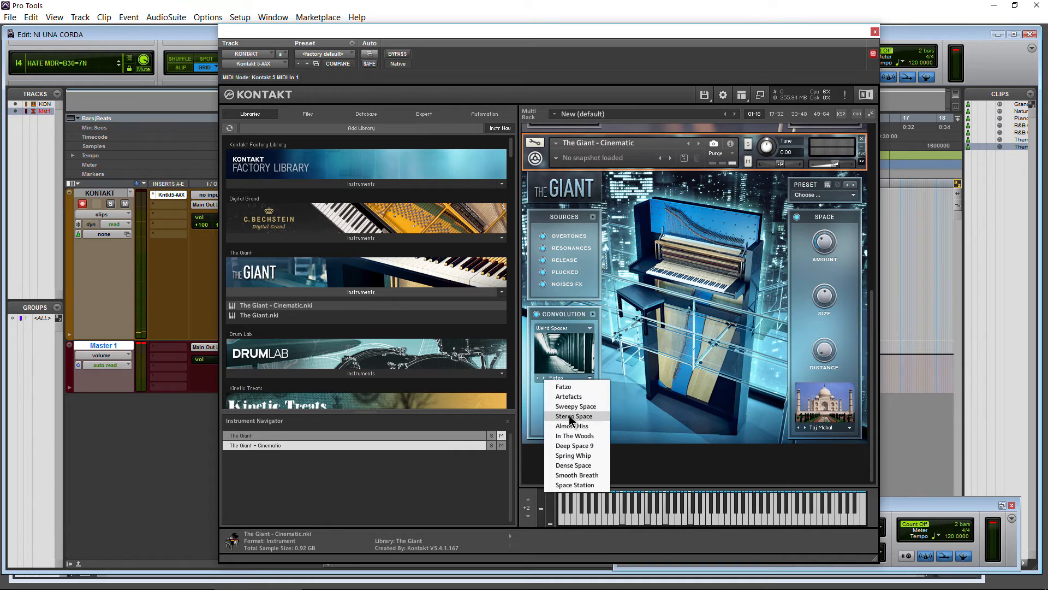
left_click(569, 415)
left_click(891, 509)
left_click(751, 526)
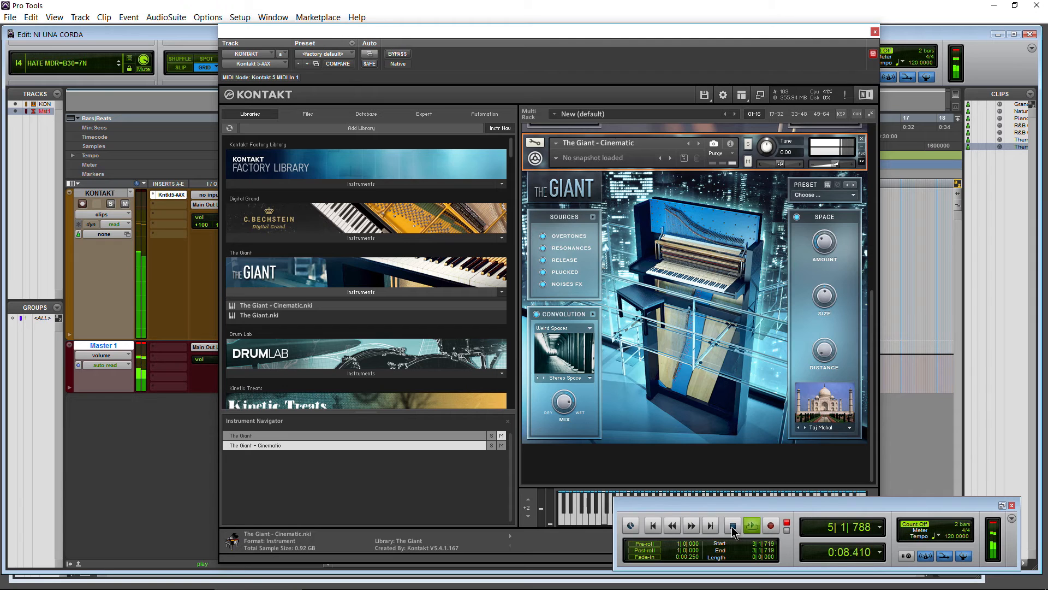
left_click(732, 526)
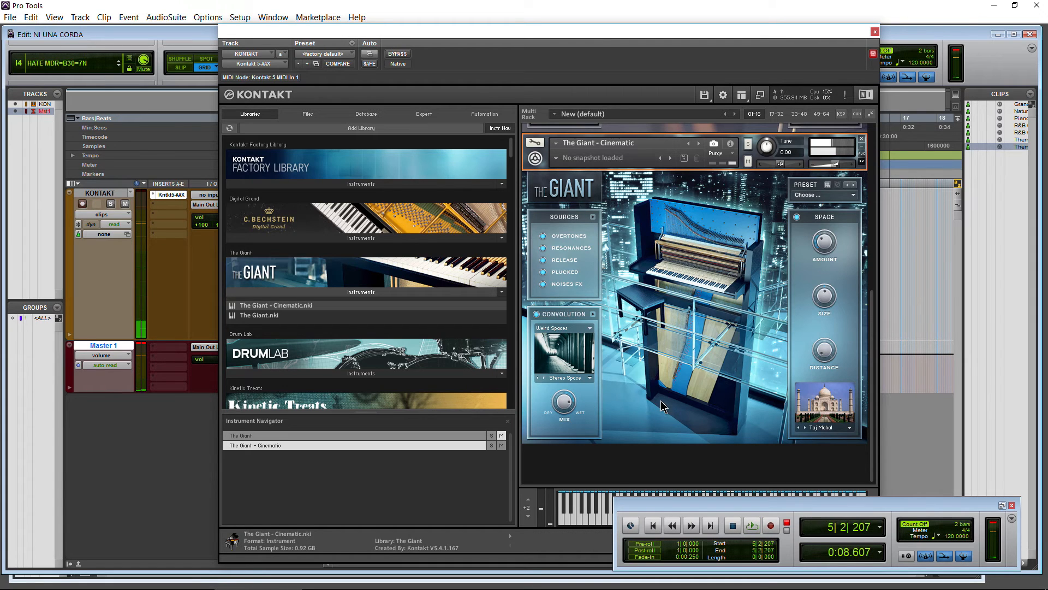
Open the detailed Convolution settings and set the equalizer's Gain 1 to -20.0 dB and Gain 2 to 11.2 dB.
left_click(593, 314)
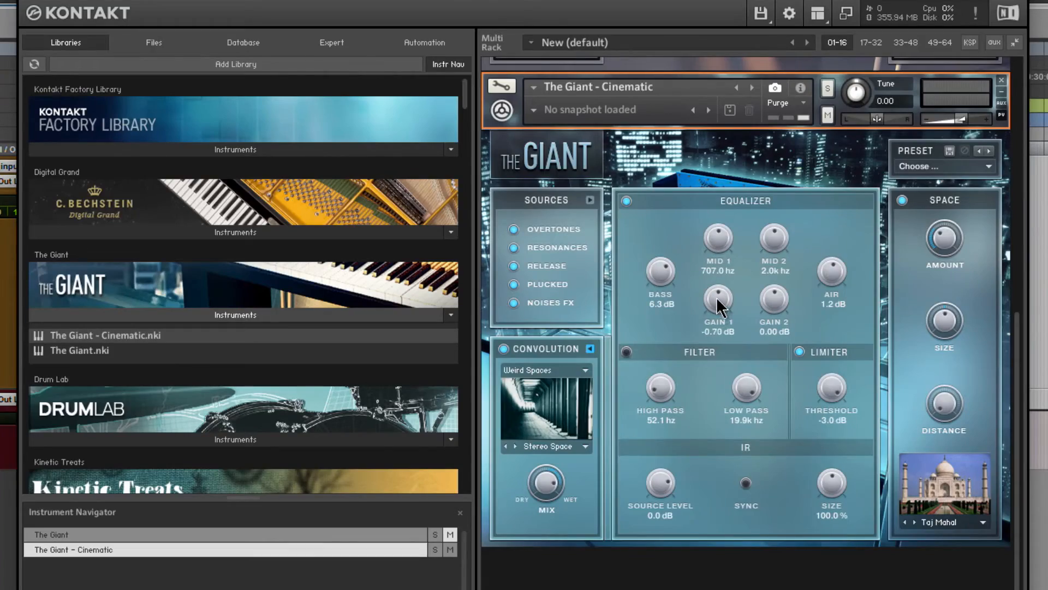
left_click_drag(717, 298, 718, 295)
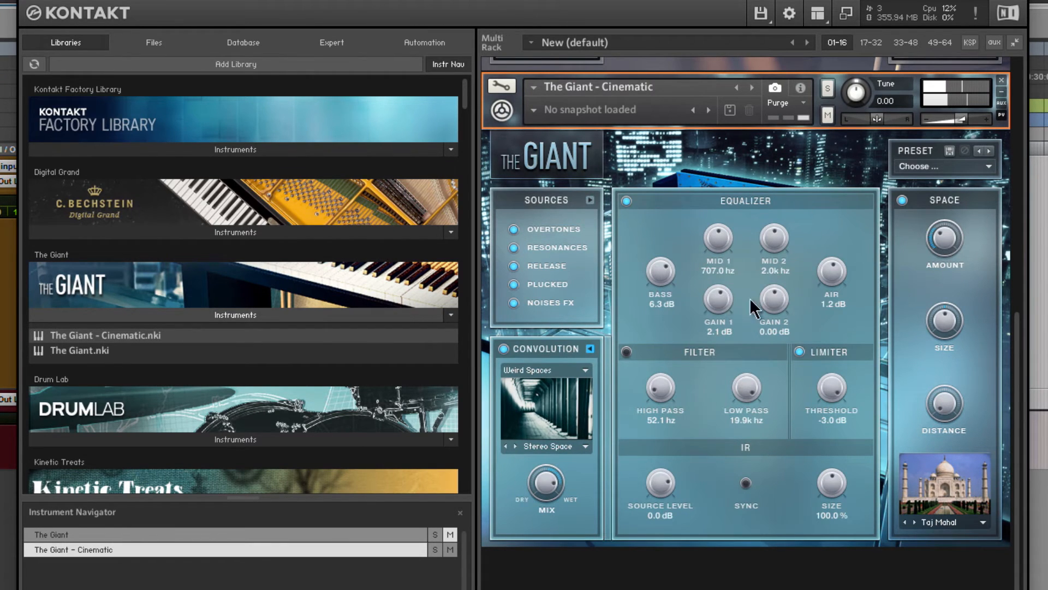
left_click_drag(727, 303, 723, 351)
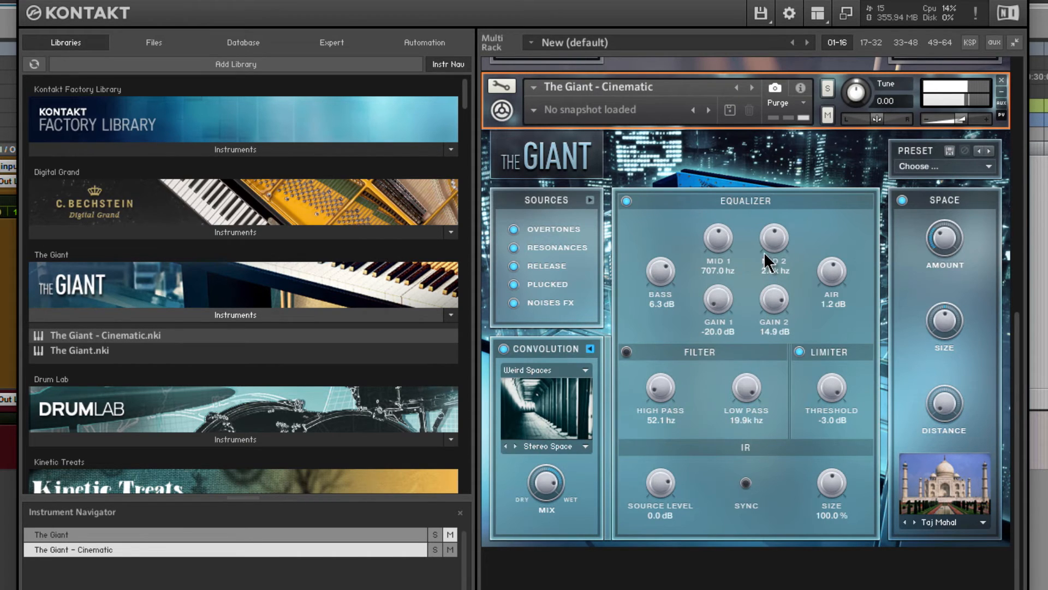
left_click_drag(764, 252, 764, 263)
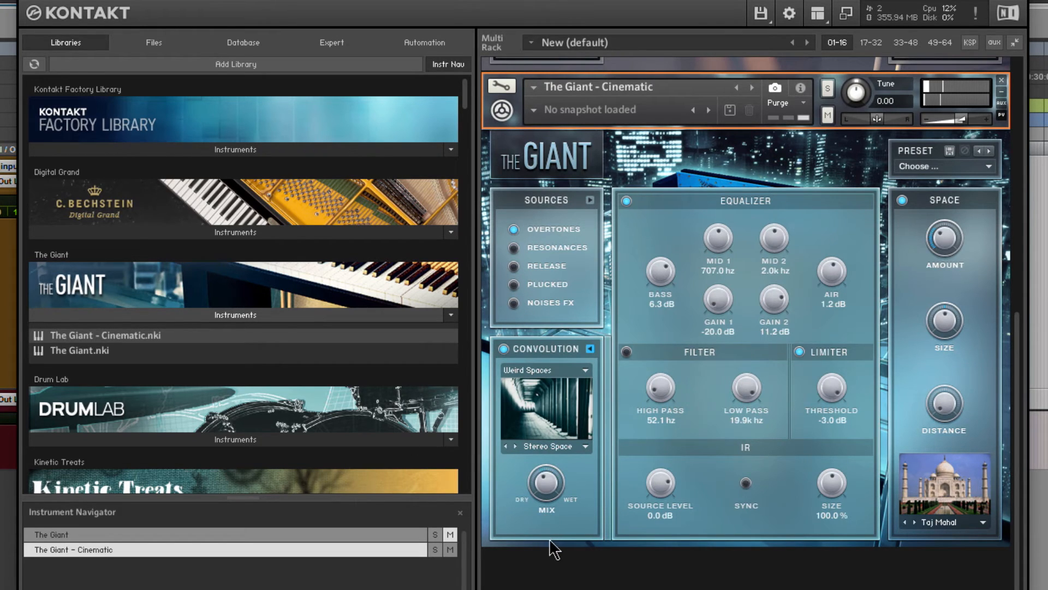
Raise the instrument's output volume and set the equalizer's Mid 1 to 881.3 Hz, Gain 1 to 0 dB and Air to 20.0 dB.
left_click_drag(961, 119, 977, 121)
left_click_drag(718, 299, 716, 243)
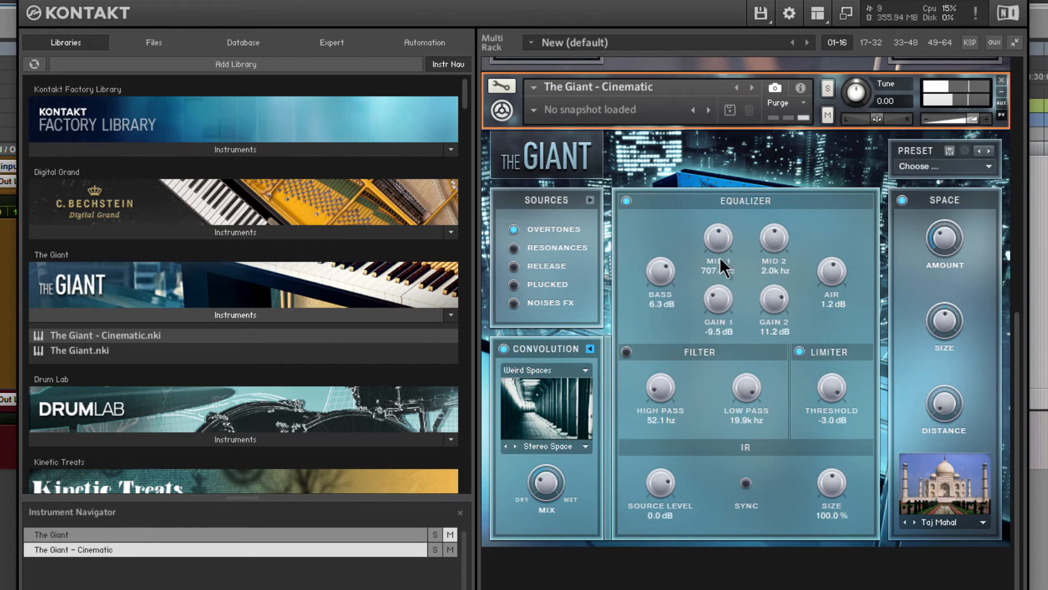
left_click_drag(710, 278, 715, 292)
left_click_drag(707, 208, 710, 186)
left_click_drag(716, 295, 715, 236)
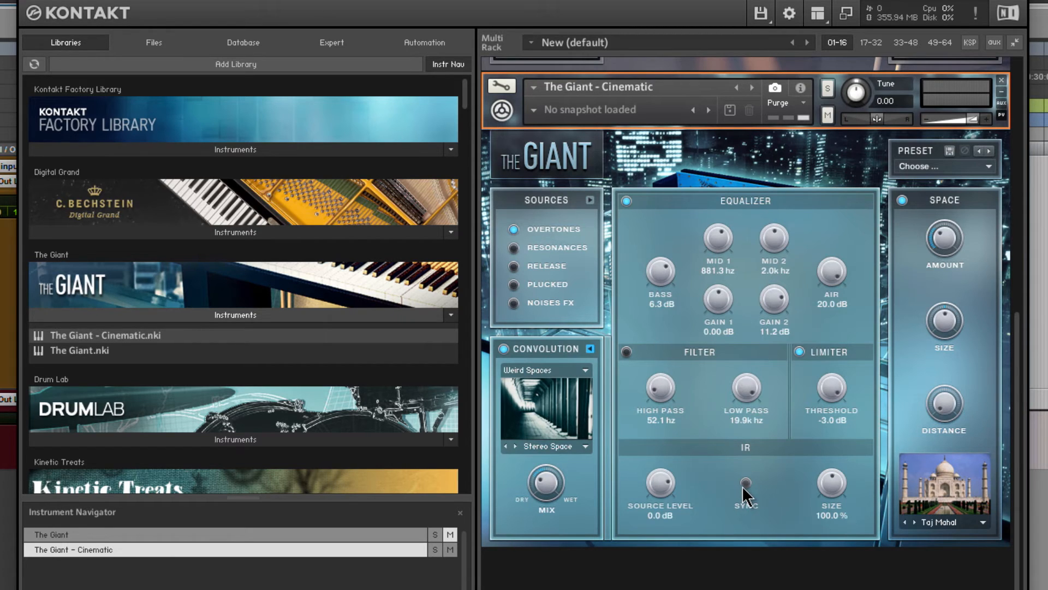
Set the Convolution IR source level to -1.9 dB and its size to 135.5%.
left_click_drag(667, 484, 662, 491)
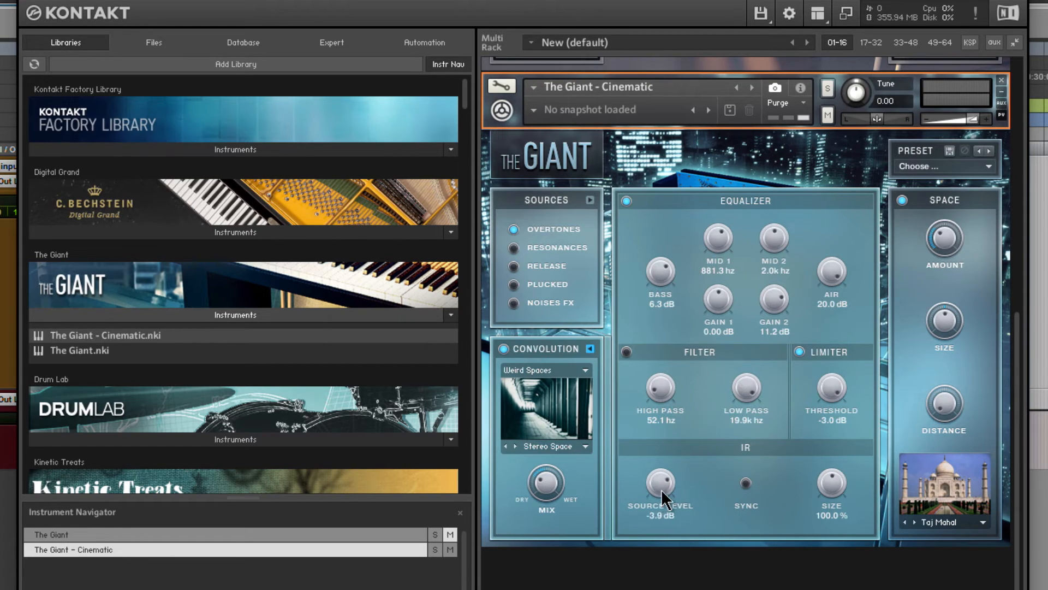
left_click_drag(836, 493, 835, 581)
Turn off the Convolution equalizer, enable the Resonances source, and turn on the Convolution filter.
left_click(627, 201)
left_click(513, 247)
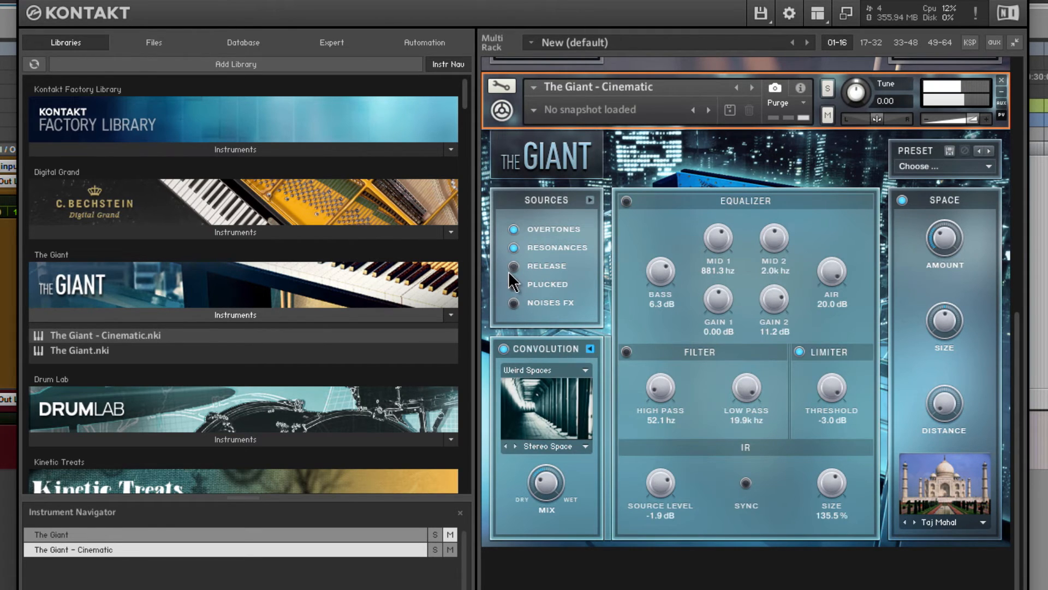
left_click(626, 352)
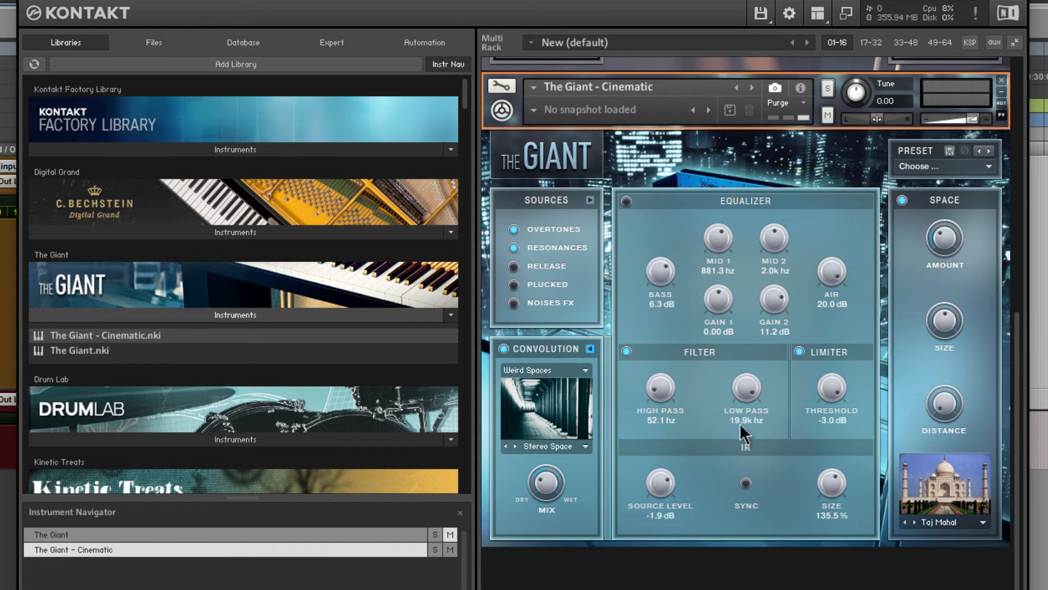
Set the Convolution filter's high pass to 159.8 Hz and low pass to 839.0 Hz, and turn the filter off.
left_click_drag(660, 391, 663, 343)
left_click_drag(738, 387, 751, 443)
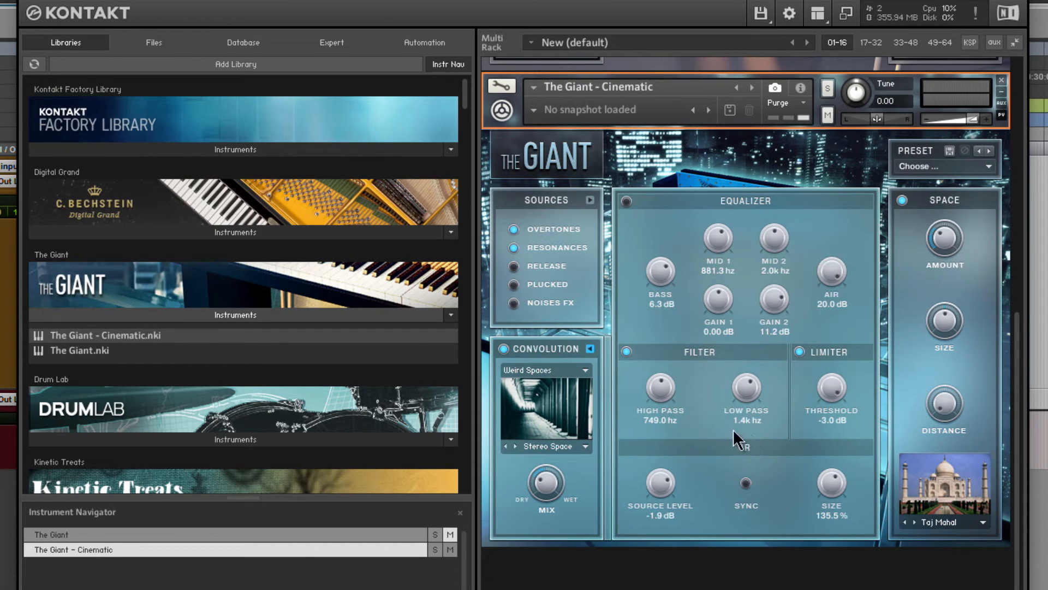
left_click_drag(666, 441, 666, 431)
mouse_move(750, 388)
left_mouse_down()
mouse_move(749, 429)
mouse_move(747, 324)
mouse_move(745, 398)
left_mouse_up()
Set the limiter threshold to -9.4 dB, IR source level to -9.2 dB and IR size to 145.9%, and close the detailed Convolution settings.
left_click_drag(823, 458, 824, 431)
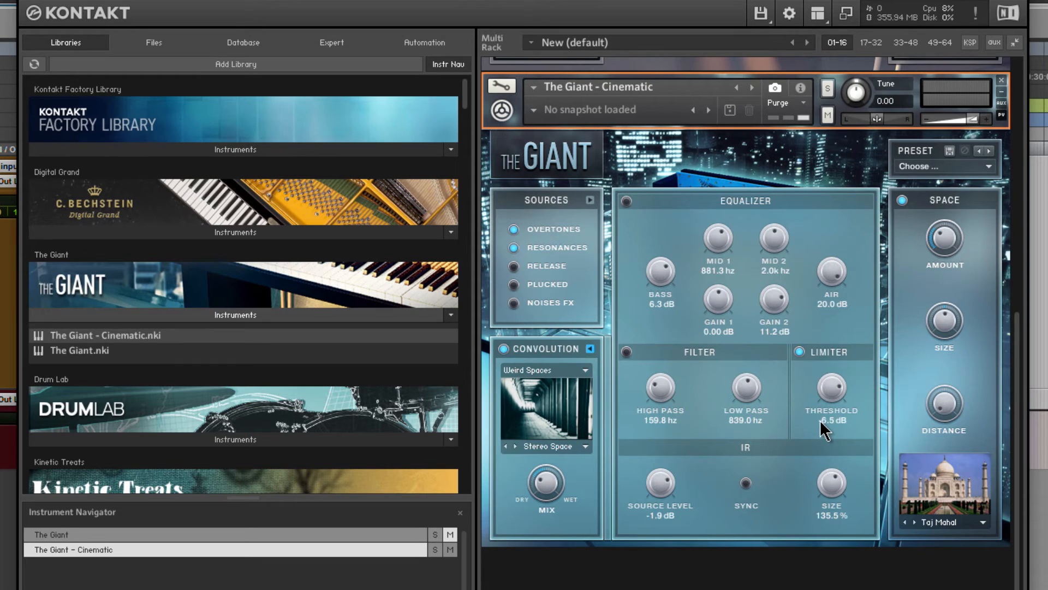
left_click_drag(825, 511, 830, 447)
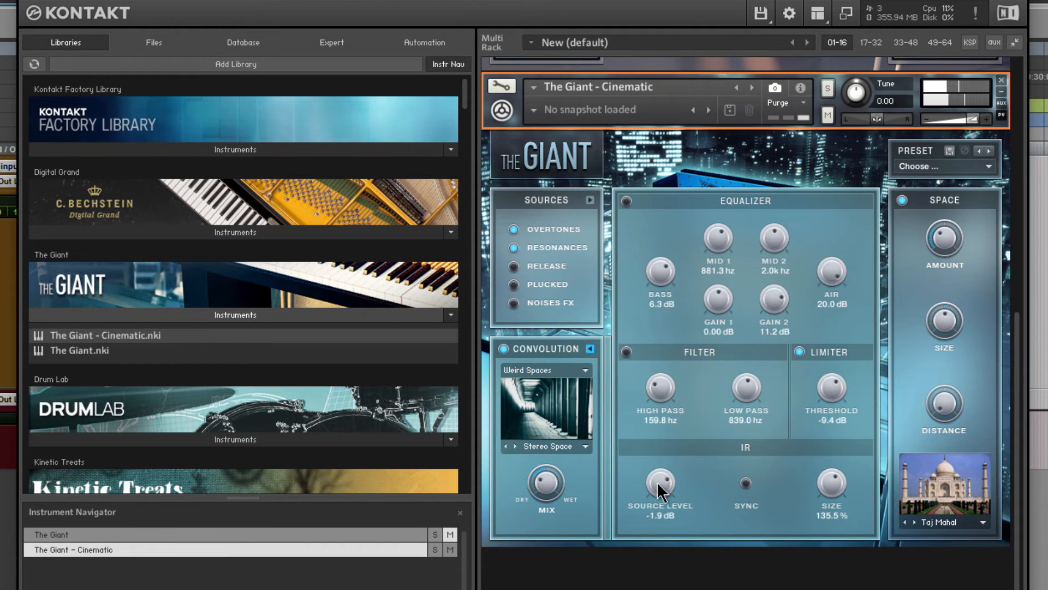
left_click_drag(660, 481, 637, 418)
left_click_drag(639, 502, 640, 507)
mouse_move(836, 483)
left_mouse_down()
mouse_move(831, 589)
mouse_move(823, 435)
mouse_move(818, 490)
left_mouse_up()
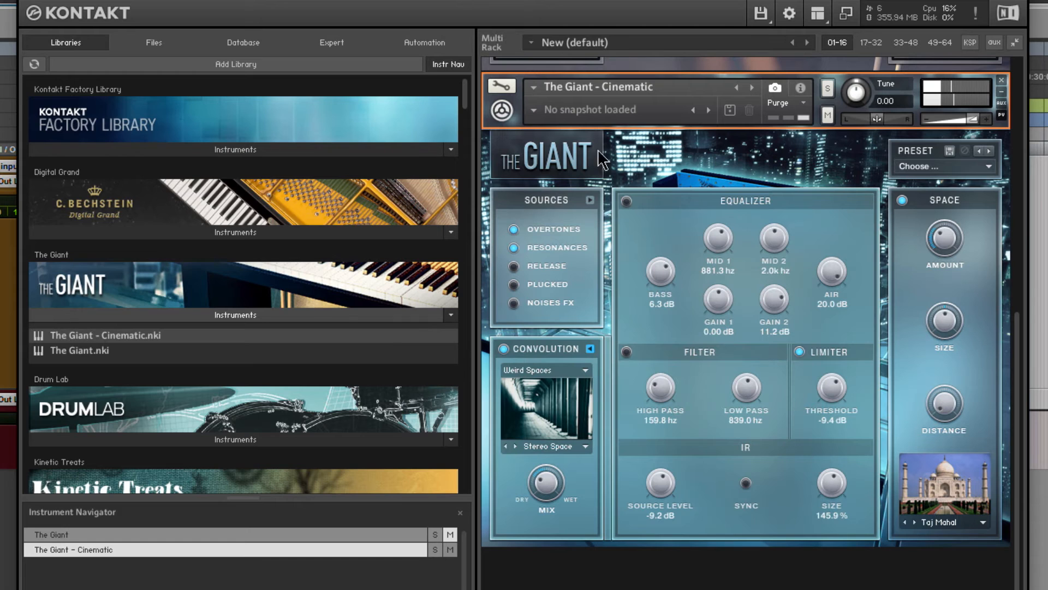
left_click(589, 348)
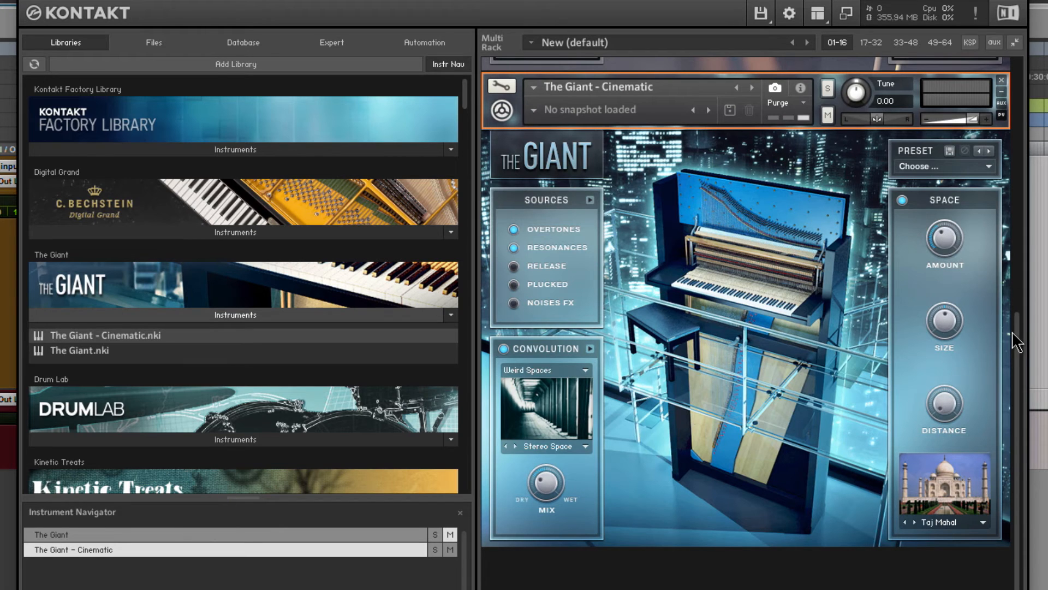
Set the Space impulse response to Stadium and the Convolution category to Piano Resonance.
mouse_move(1015, 331)
left_mouse_down()
mouse_move(1014, 77)
mouse_move(1014, 346)
left_mouse_up()
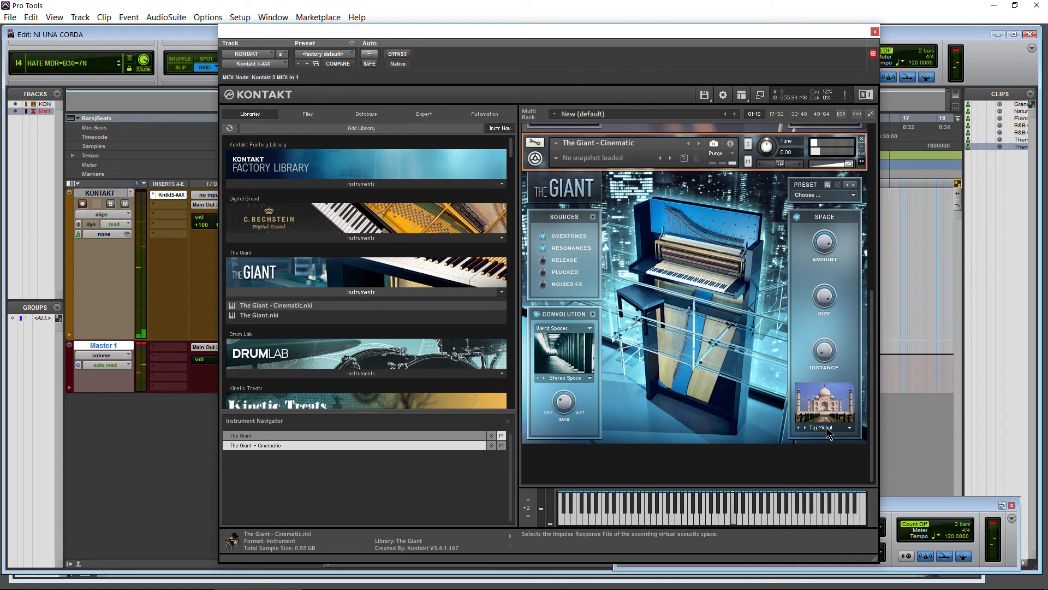
left_click(827, 433)
left_click(835, 468)
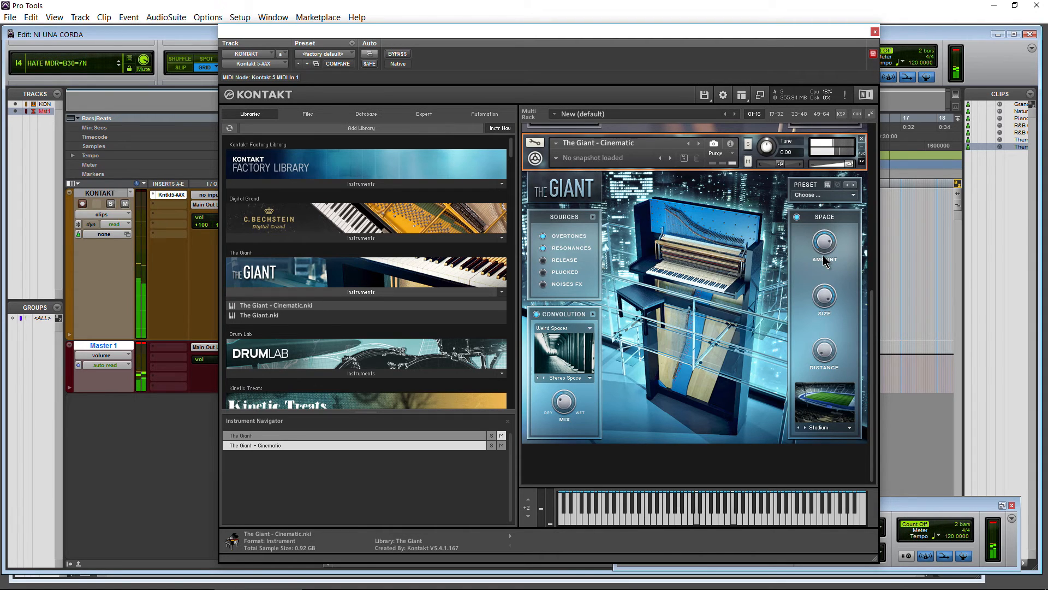
left_click(561, 327)
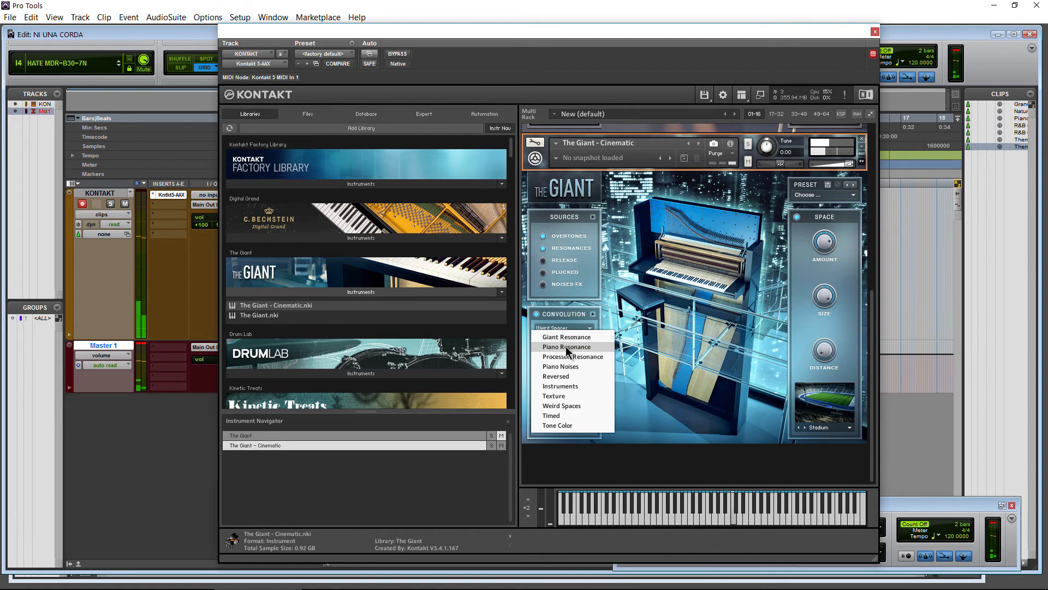
left_click(567, 347)
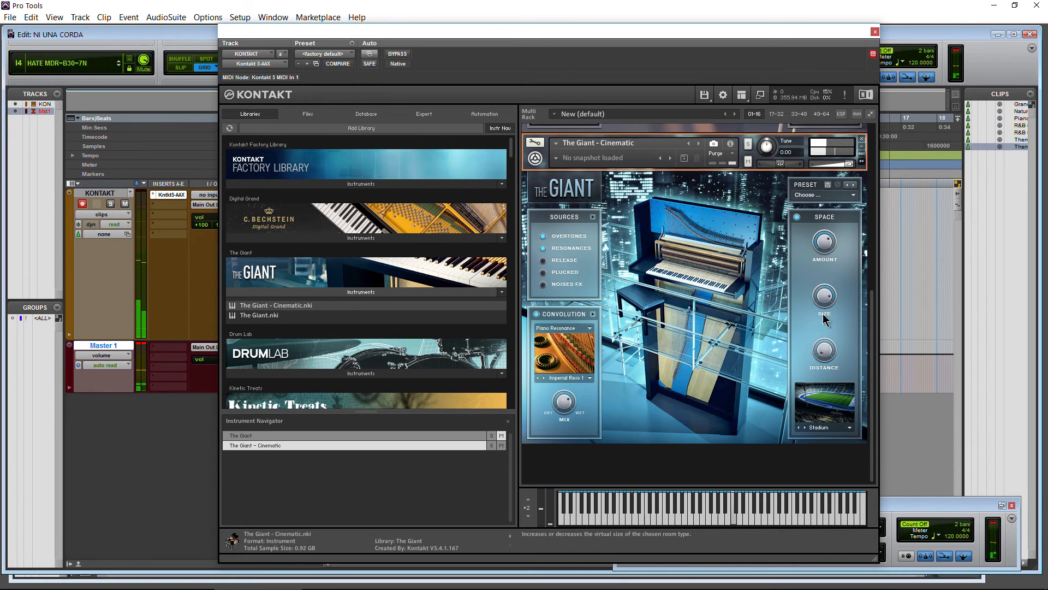
Change the Space section's impulse response to Studio Medium.
left_click(848, 427)
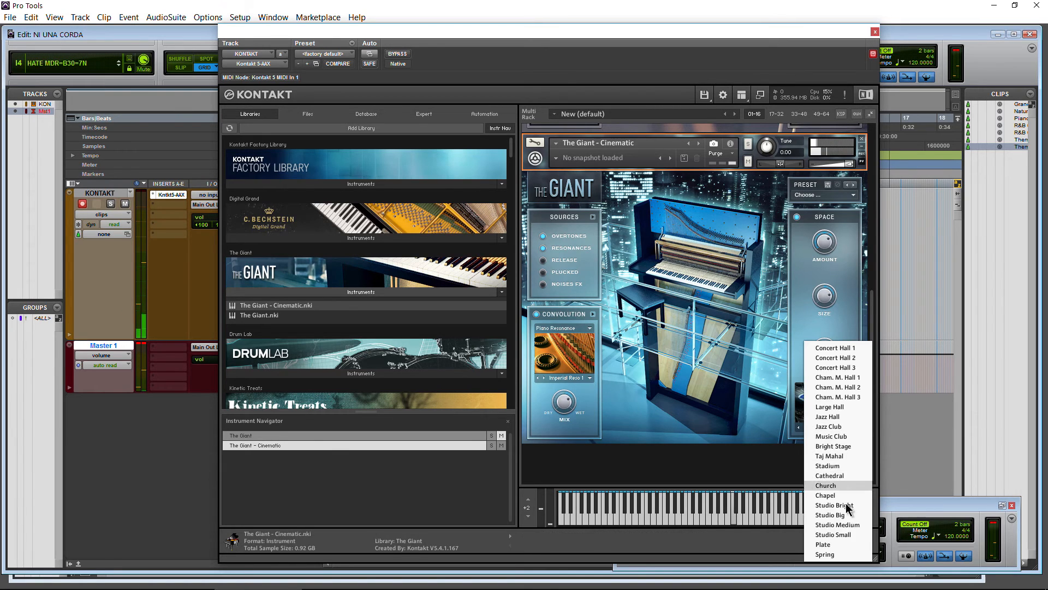
left_click(836, 526)
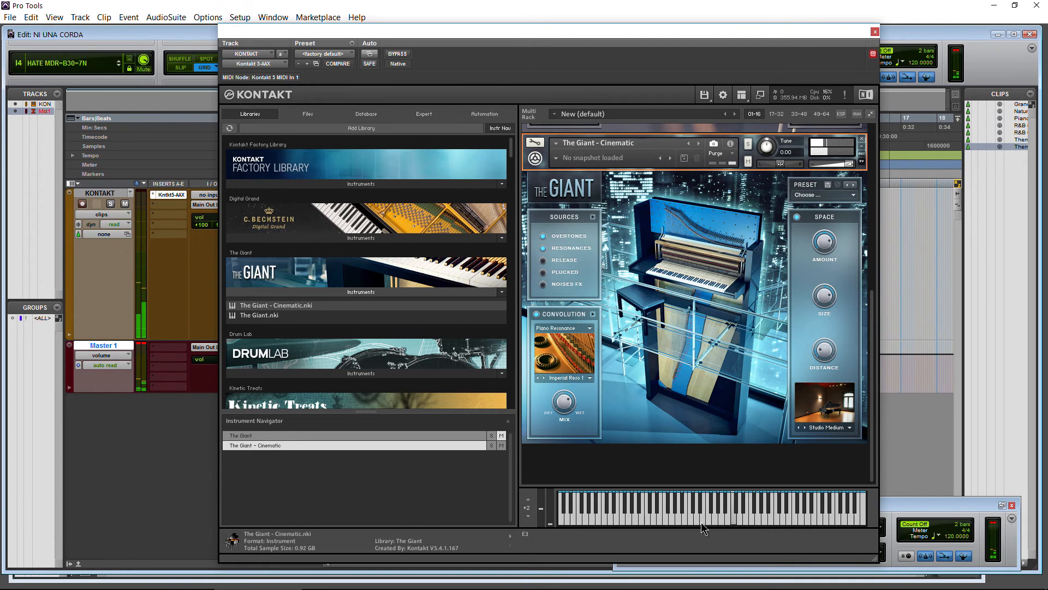
left_click(893, 504)
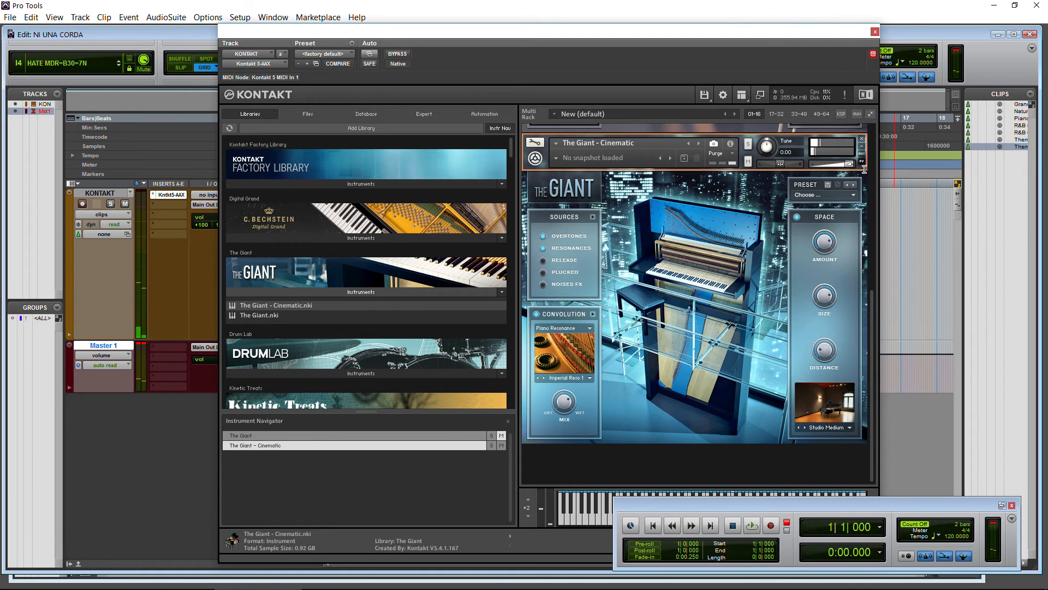
Load the Luminous City snapshot and refine it by lowering the output volume, enabling Space and adjusting the Convolution mix.
left_click(851, 195)
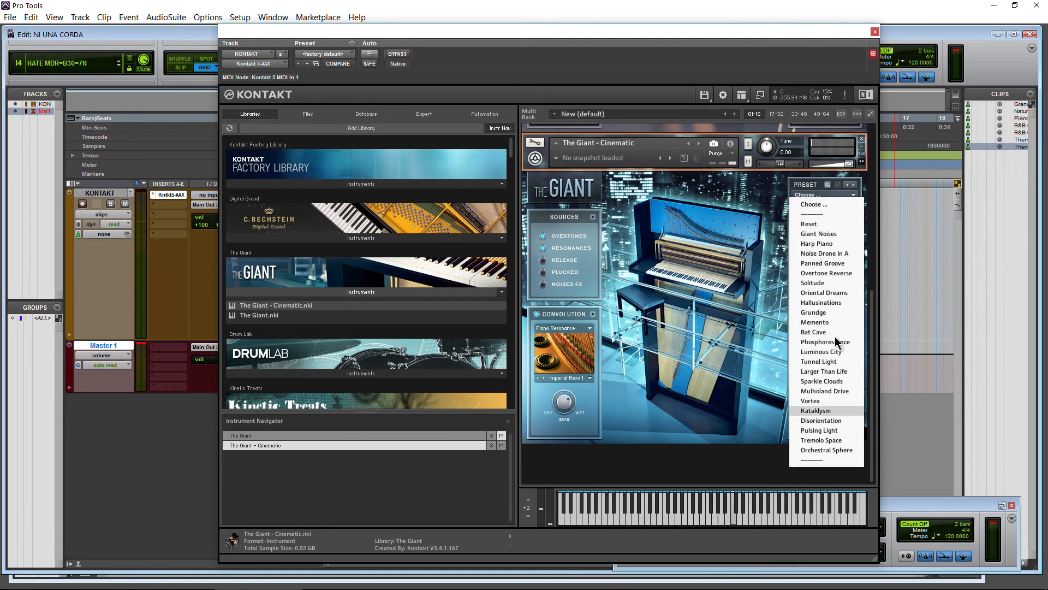
left_click(584, 160)
left_click(562, 158)
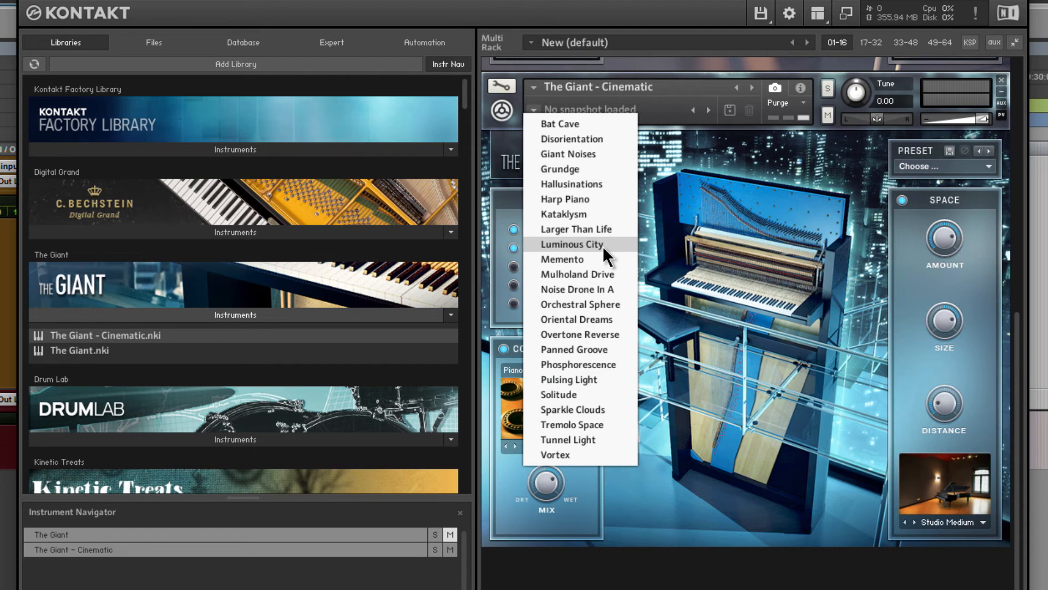
left_click(622, 263)
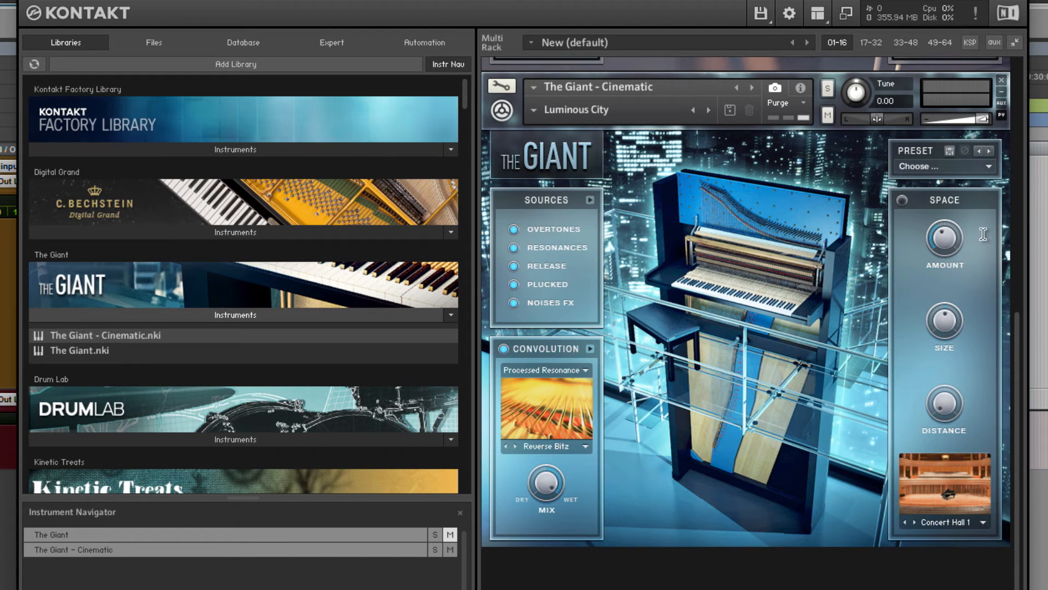
left_click_drag(982, 119, 954, 120)
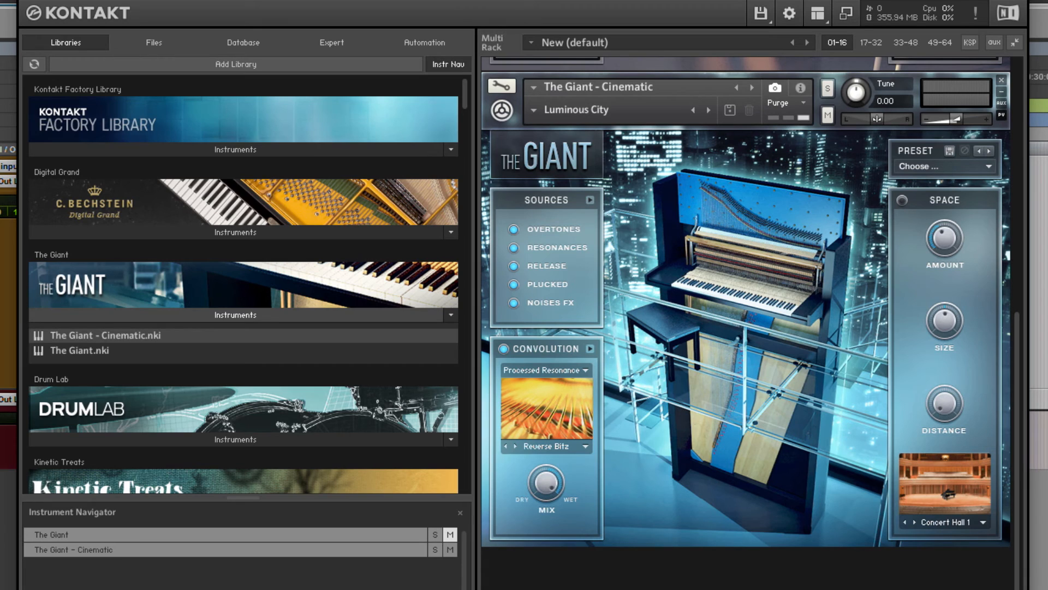
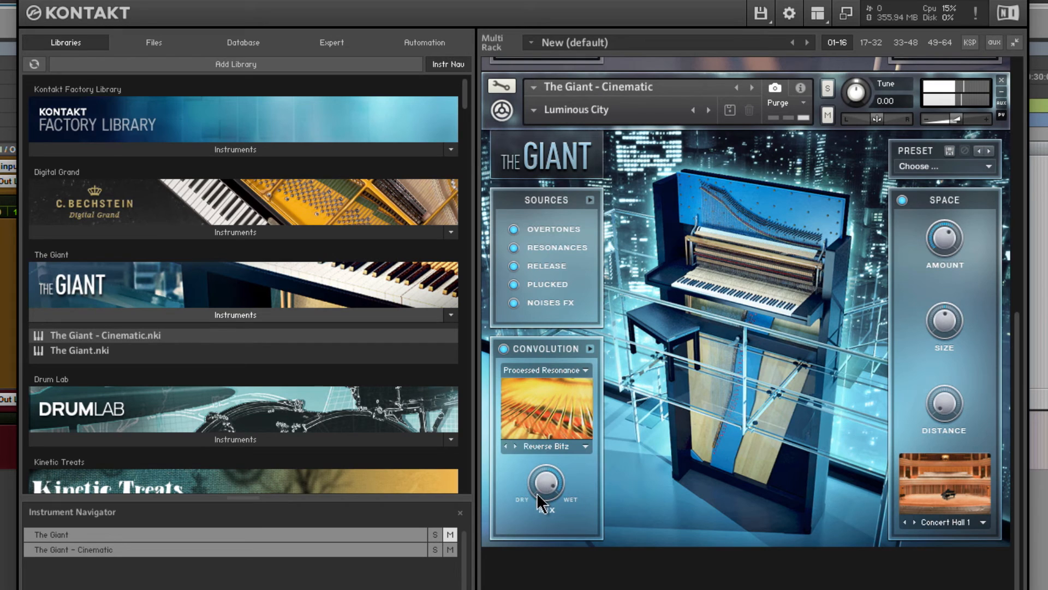
left_click_drag(540, 531, 533, 572)
Load the Oriental Dreams snapshot and enable its Release source alongside Overtones and Plucked.
left_click(533, 108)
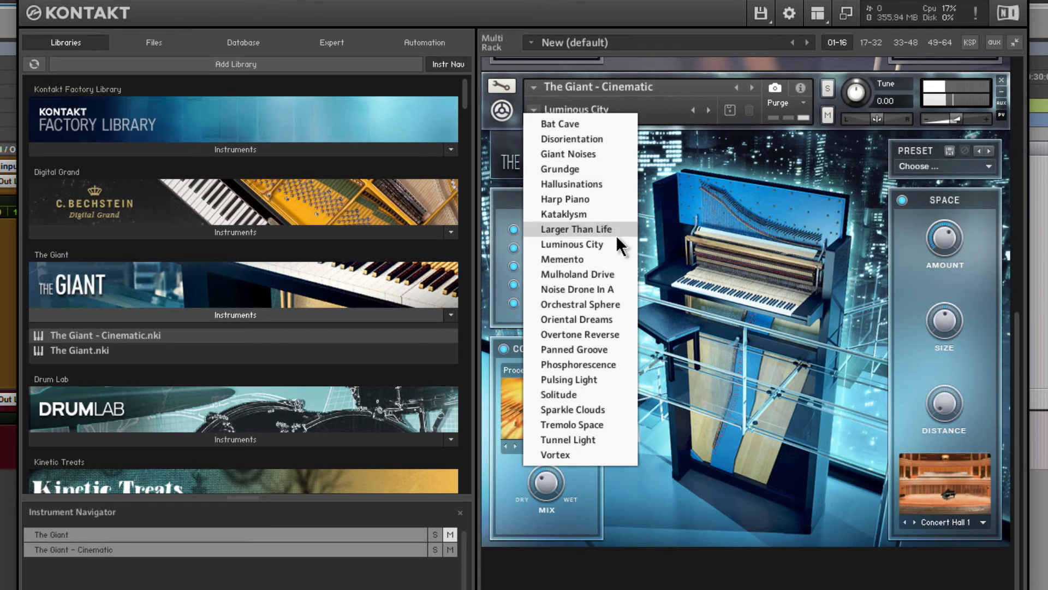
left_click(604, 320)
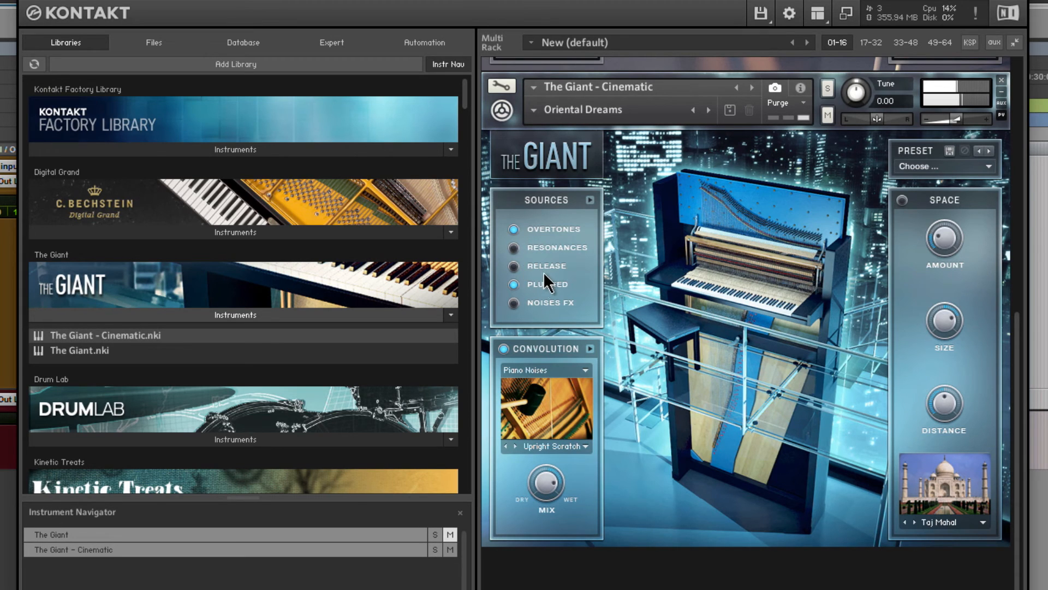
left_click(513, 266)
left_click(514, 285)
Load the Sparkle Clouds snapshot, raise the output volume slightly and enable the Plucked source.
left_click(548, 109)
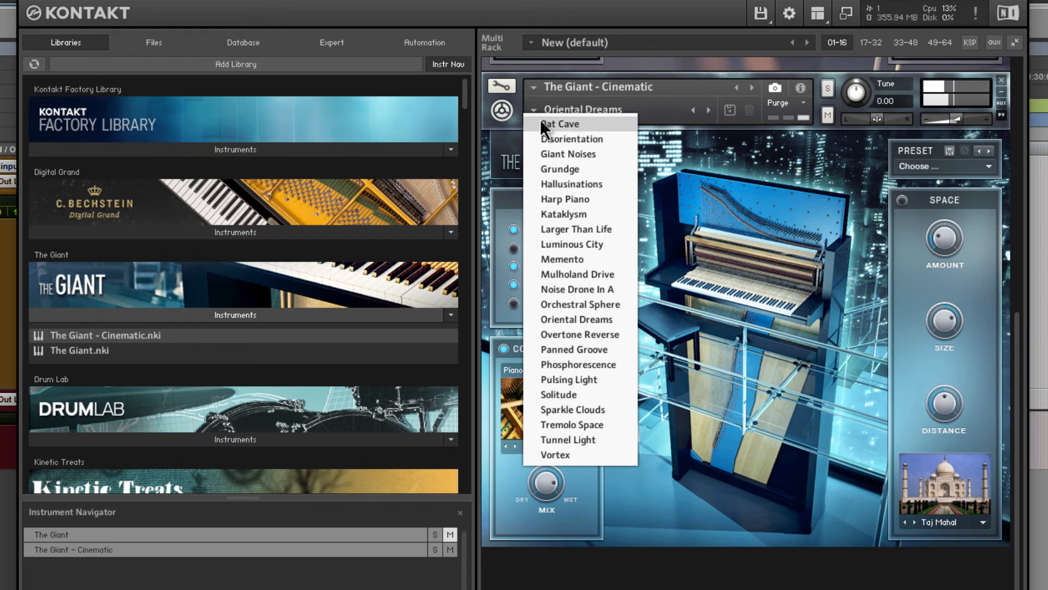
left_click(601, 411)
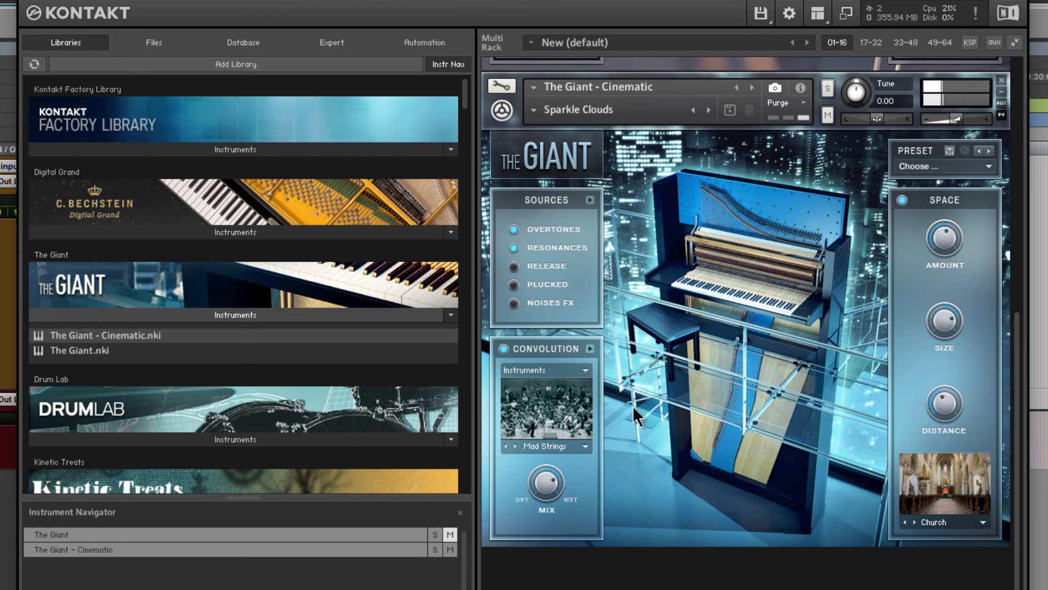
left_click_drag(963, 123, 966, 124)
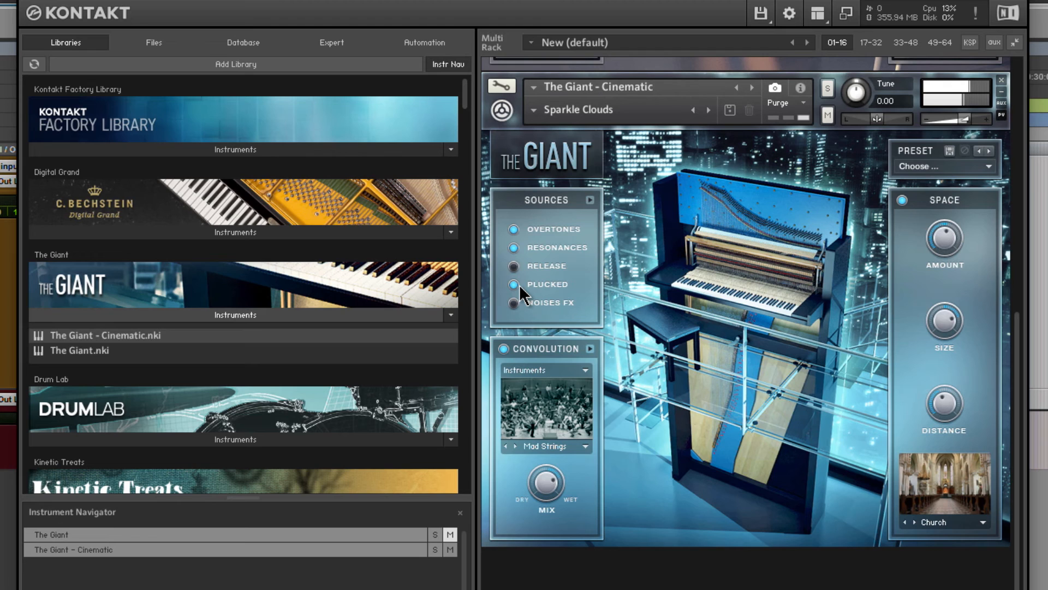
In the detailed Sources settings, lower the Plucked level and set the Plucked low-pass filter to 2.0 kHz.
left_click(591, 200)
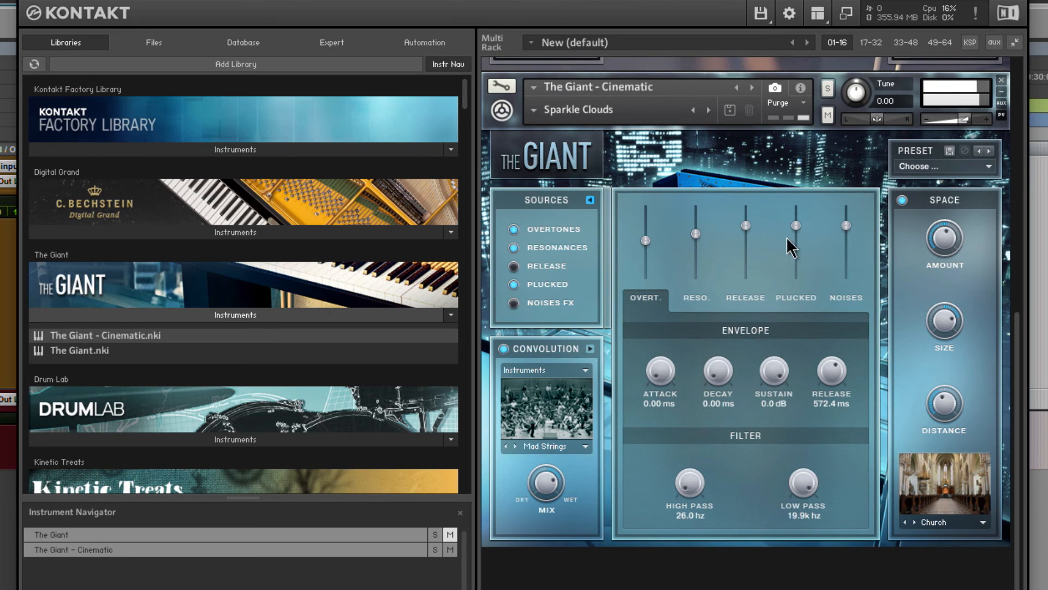
left_click_drag(796, 226, 798, 252)
left_click(797, 297)
left_click_drag(818, 484, 816, 552)
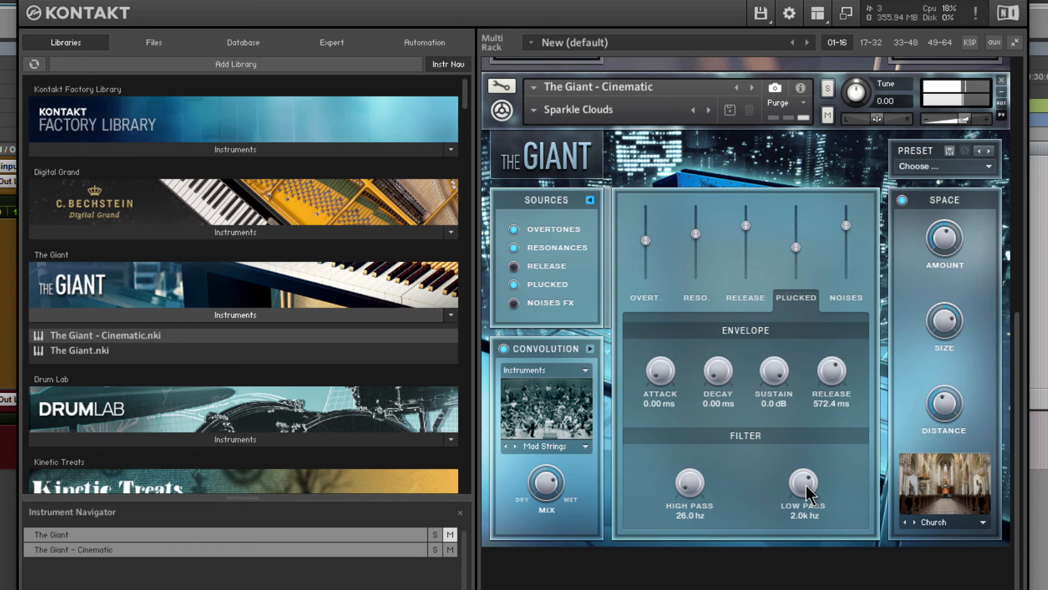
left_click(590, 199)
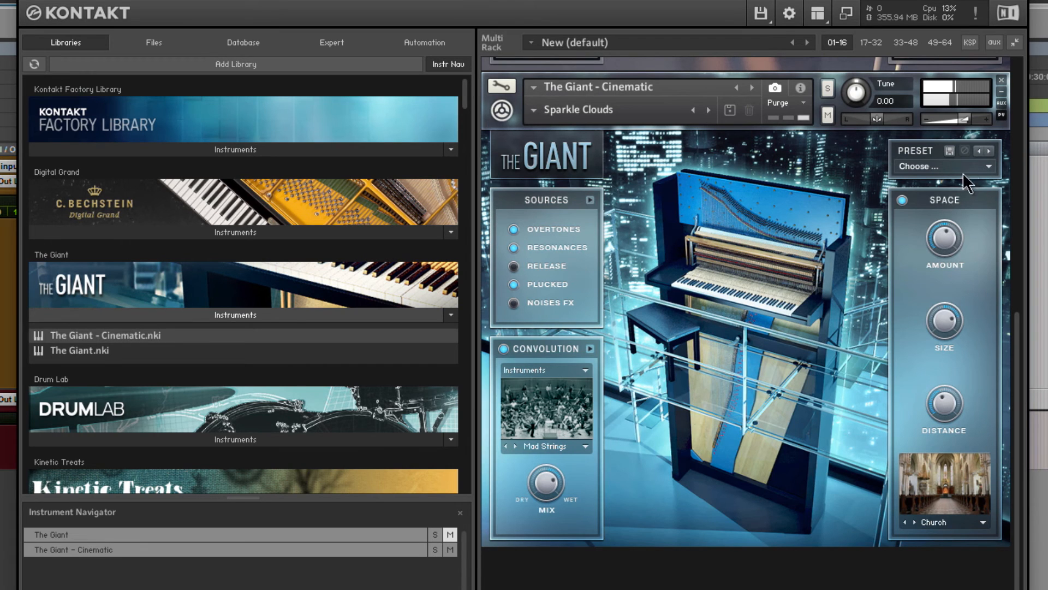
Load the Bat Cave preset and readjust the instrument's output volume.
left_click(990, 167)
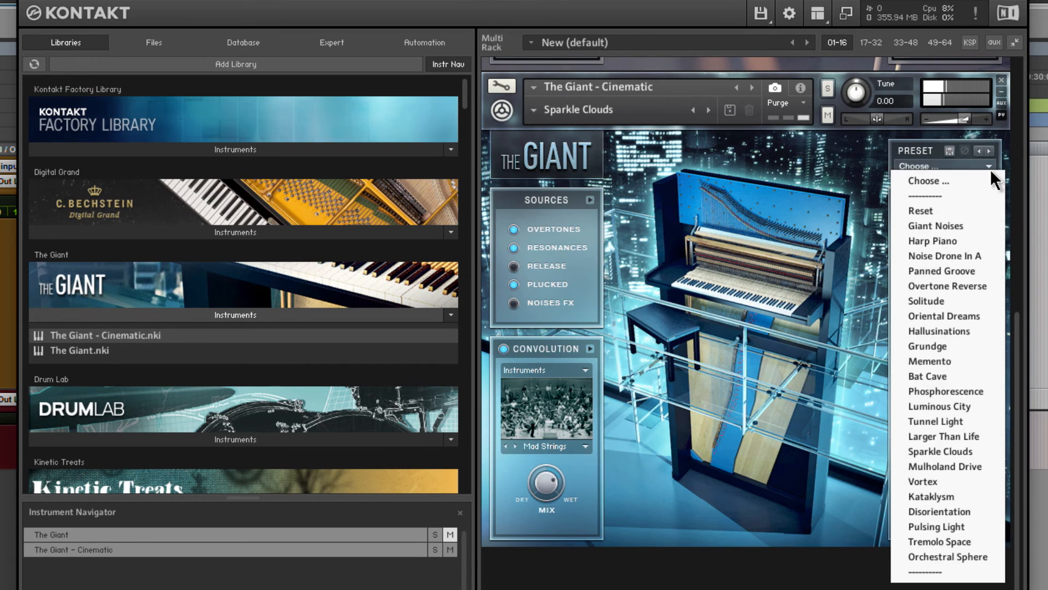
left_click(946, 376)
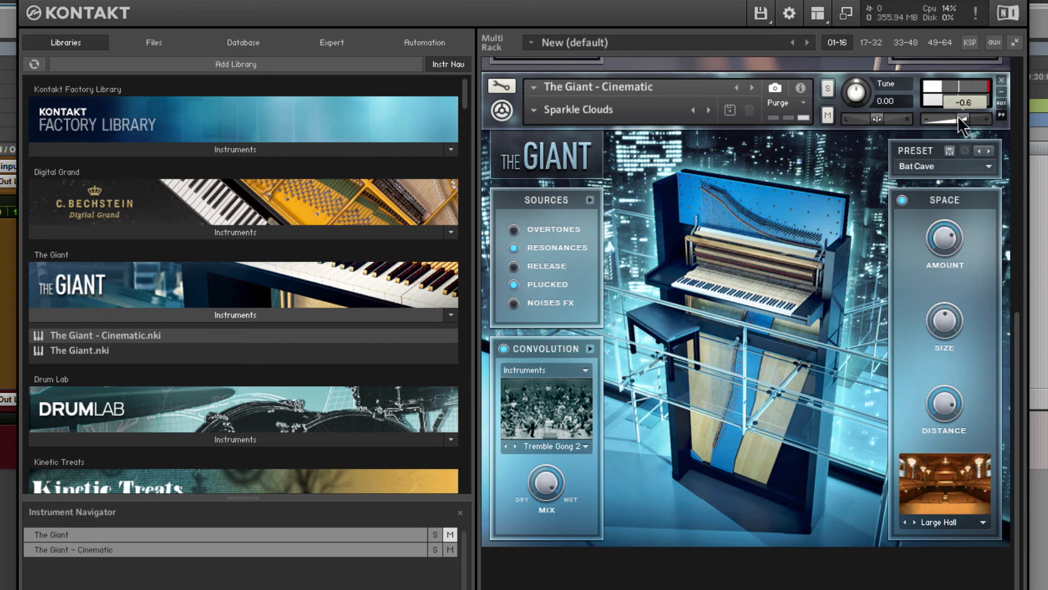
left_click_drag(957, 116, 950, 116)
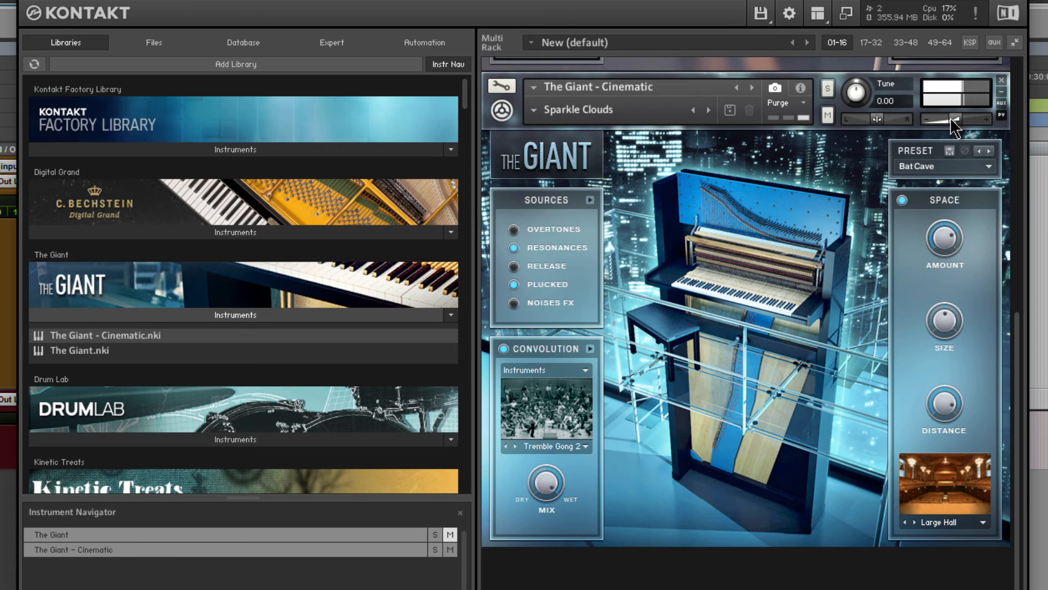
mouse_move(961, 119)
left_mouse_down()
mouse_move(971, 129)
mouse_move(968, 119)
left_mouse_up()
left_click_drag(840, 164, 841, 164)
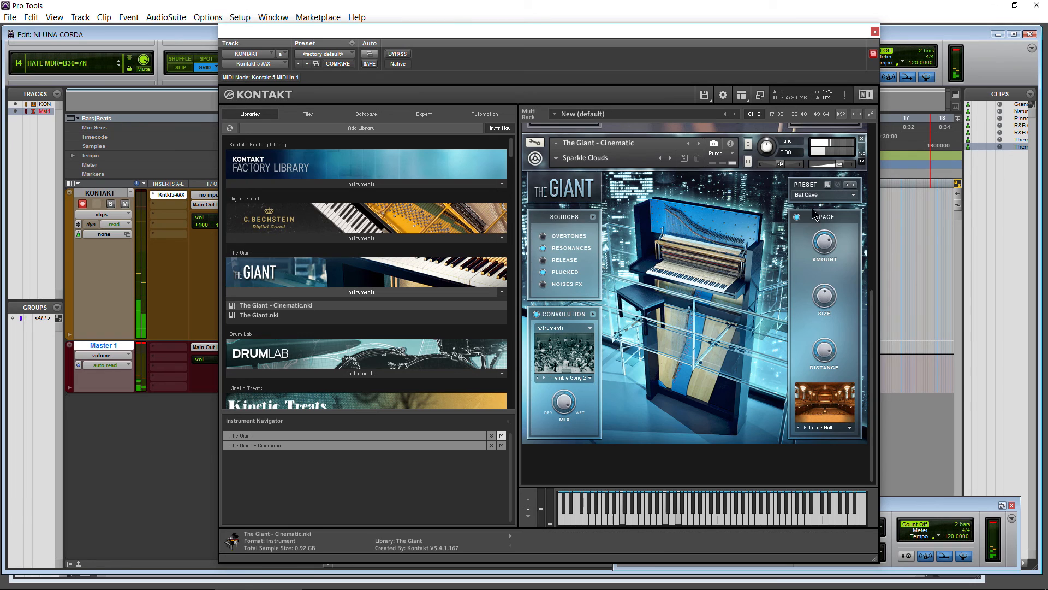
Load the Noise Drone In A preset and lower the instrument's output volume slightly.
left_click(853, 195)
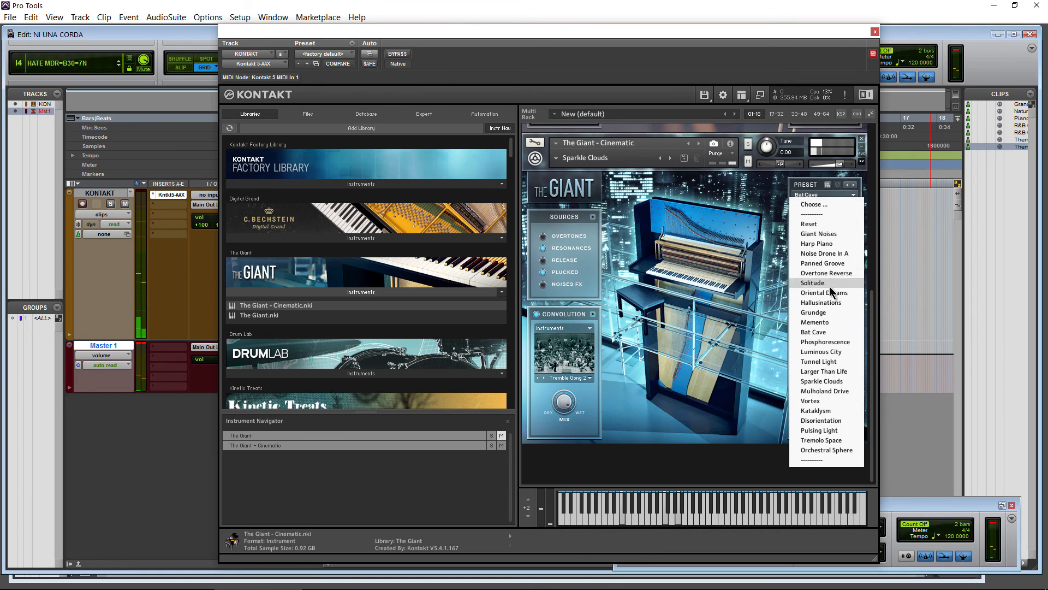
left_click(829, 256)
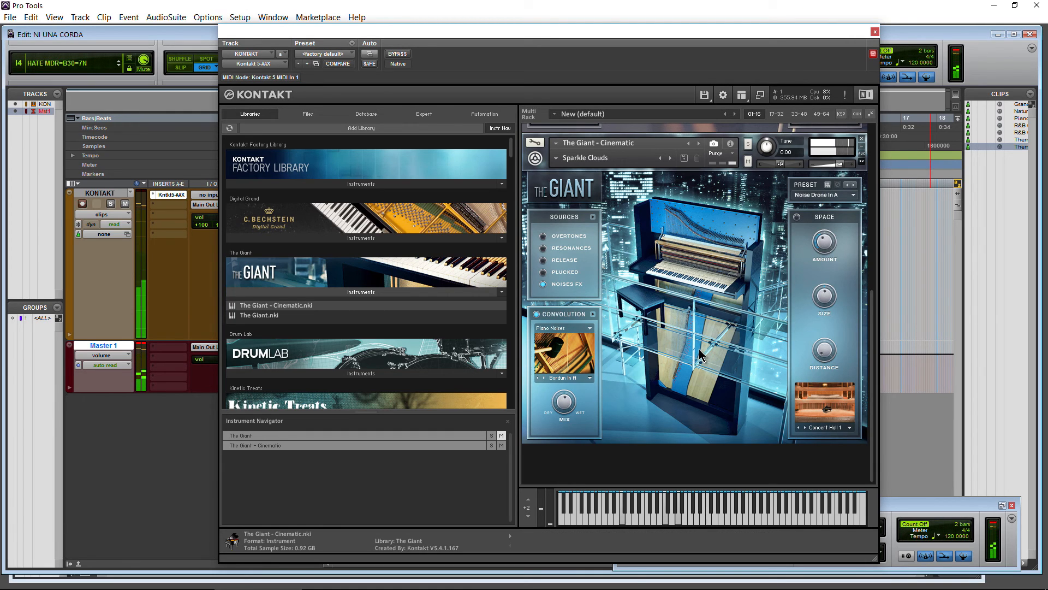
left_click_drag(839, 164, 835, 164)
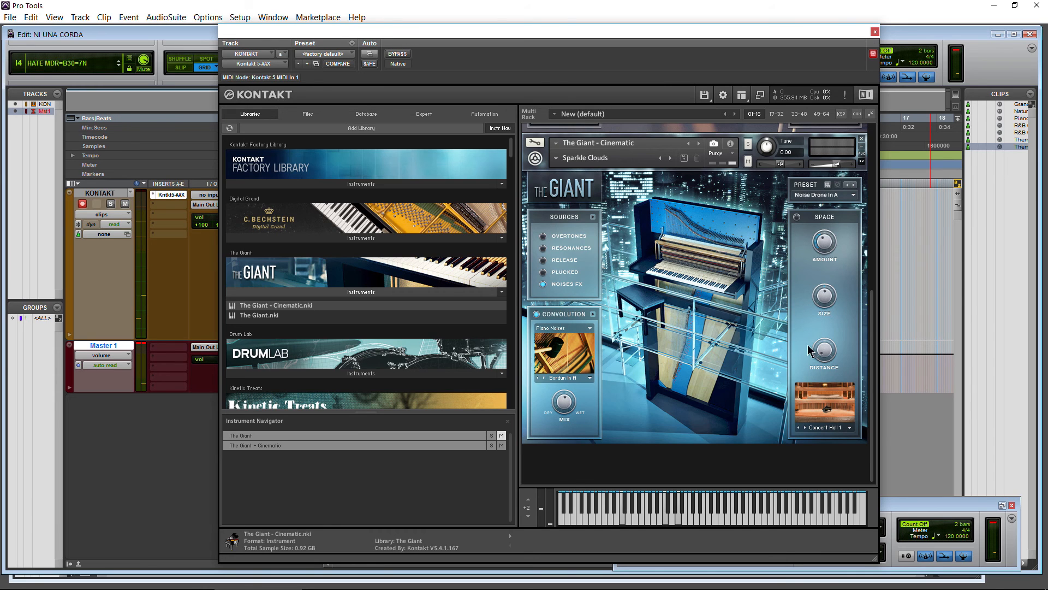
Unmute The Giant to layer it with The Giant - Cinematic, and return to the Cinematic instrument.
left_click_drag(874, 371, 867, 204)
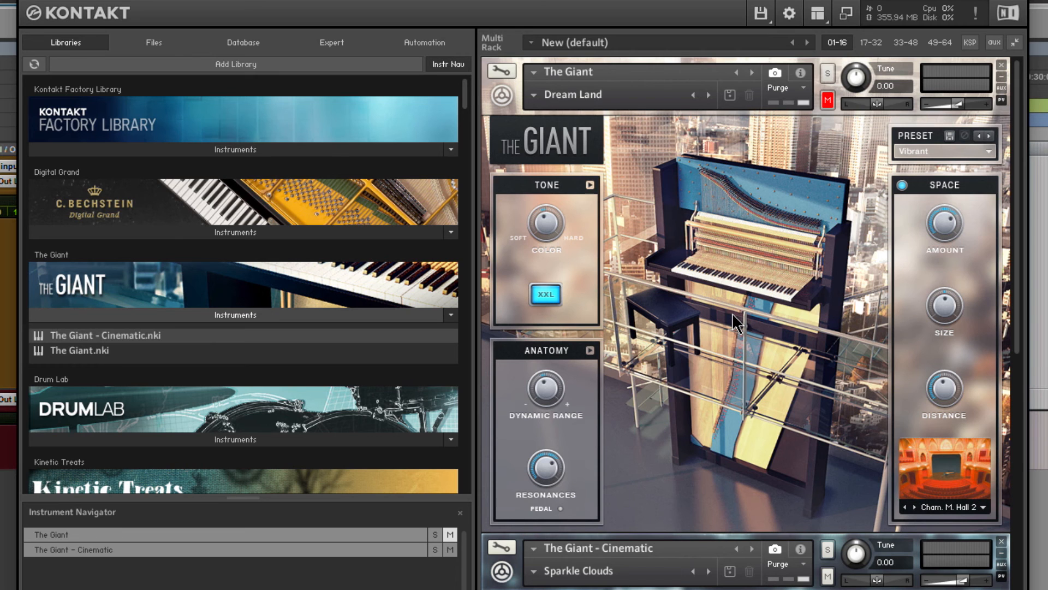
left_click(828, 100)
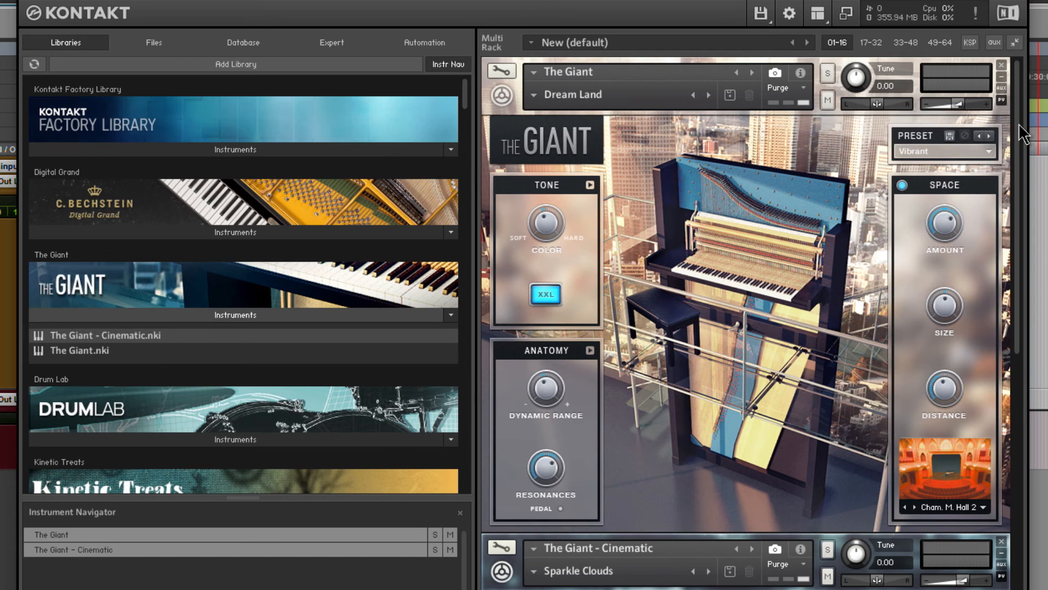
left_click_drag(1018, 125, 1014, 109)
left_click_drag(1019, 161, 1018, 396)
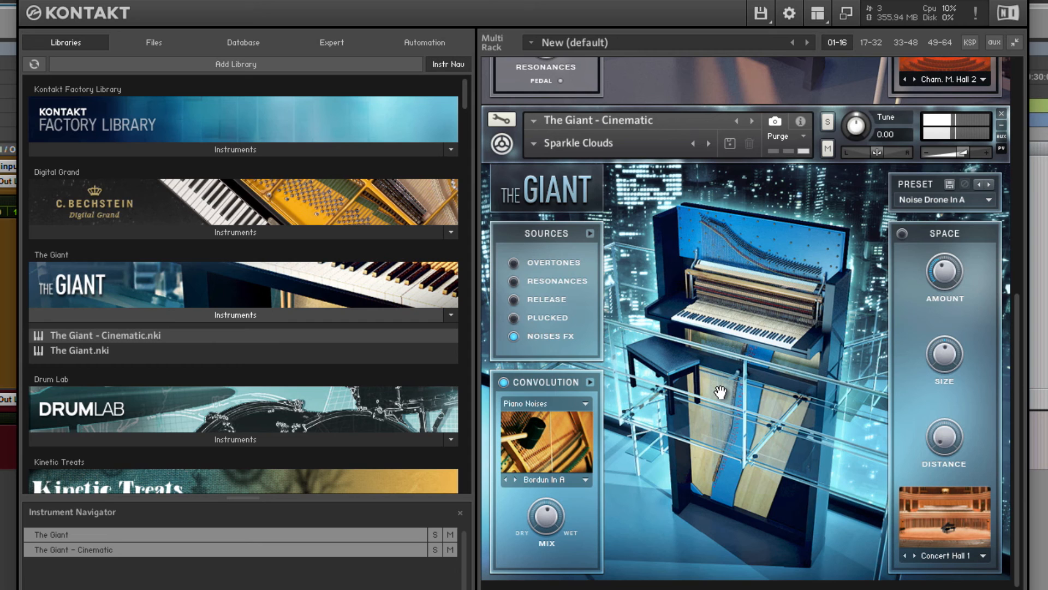
Load the Kataklysm snapshot in The Giant - Cinematic and mute The Giant to audition the Cinematic instrument alone.
left_click(562, 155)
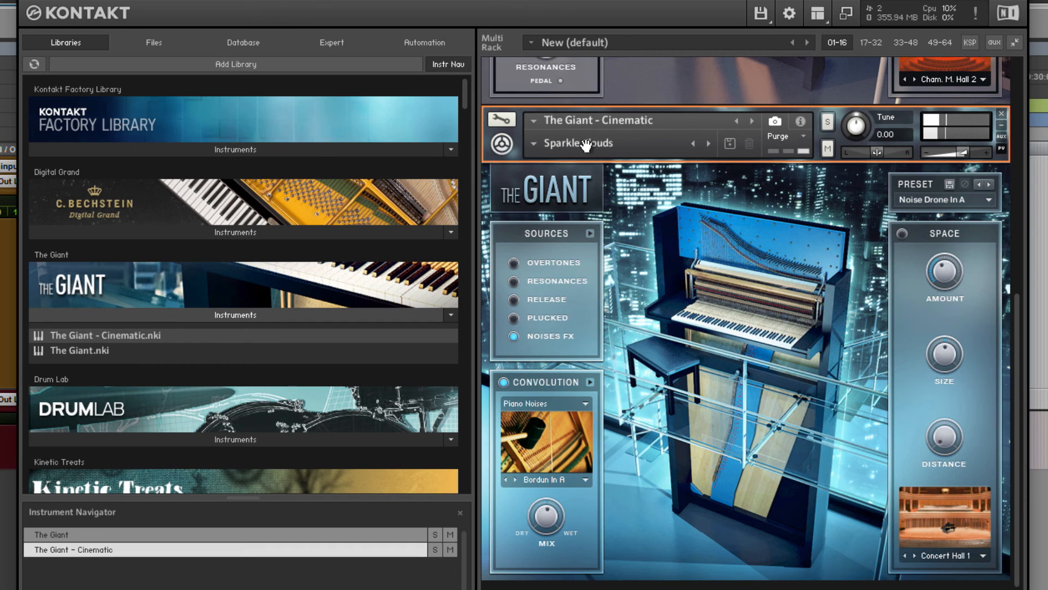
left_click(534, 144)
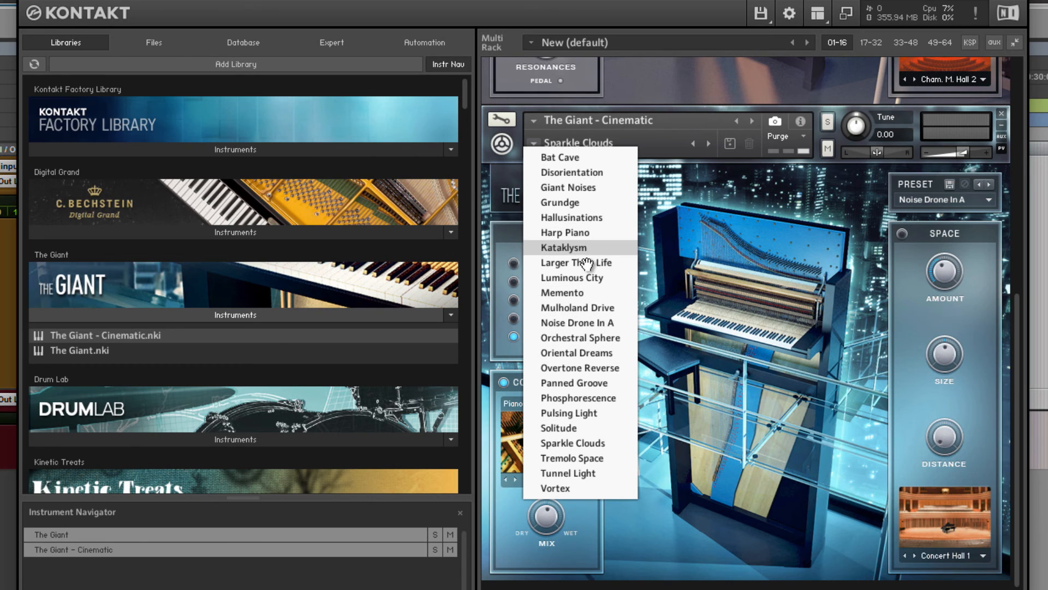
left_click(612, 250)
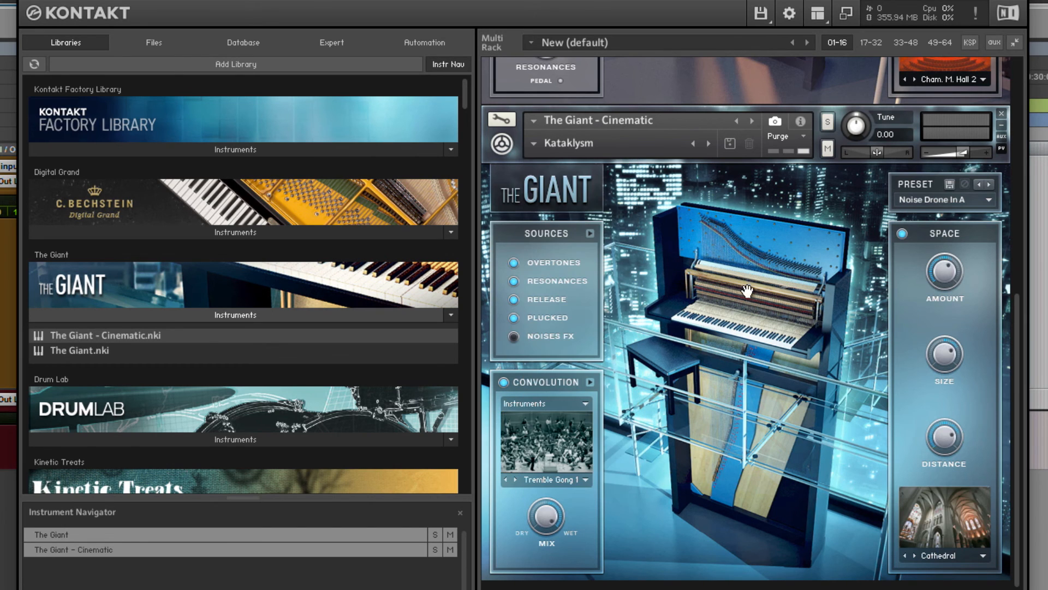
left_click_drag(1017, 313, 1018, 78)
left_click(827, 100)
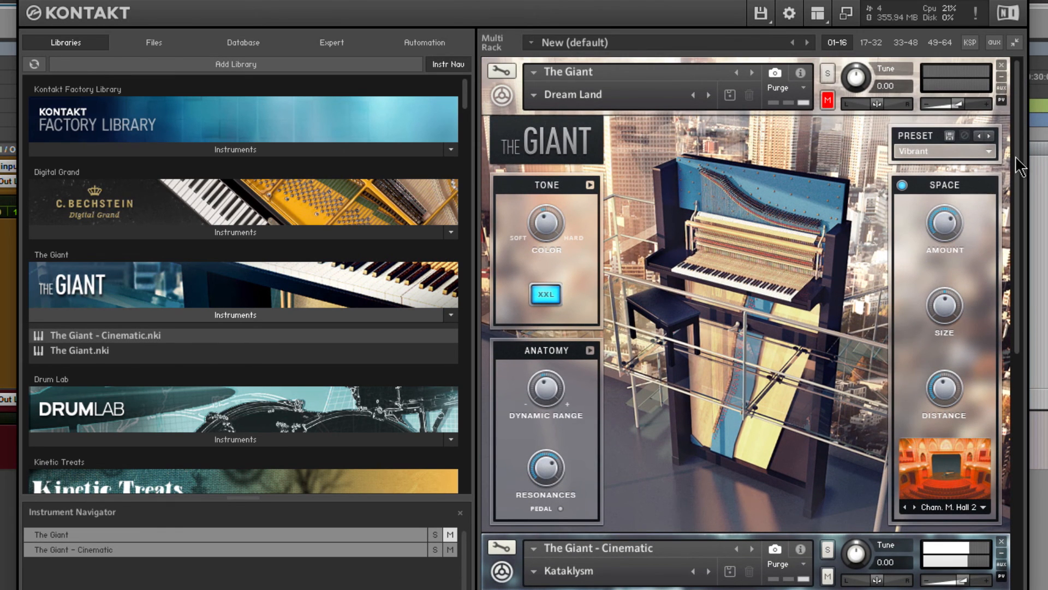
left_click_drag(1016, 156, 1028, 372)
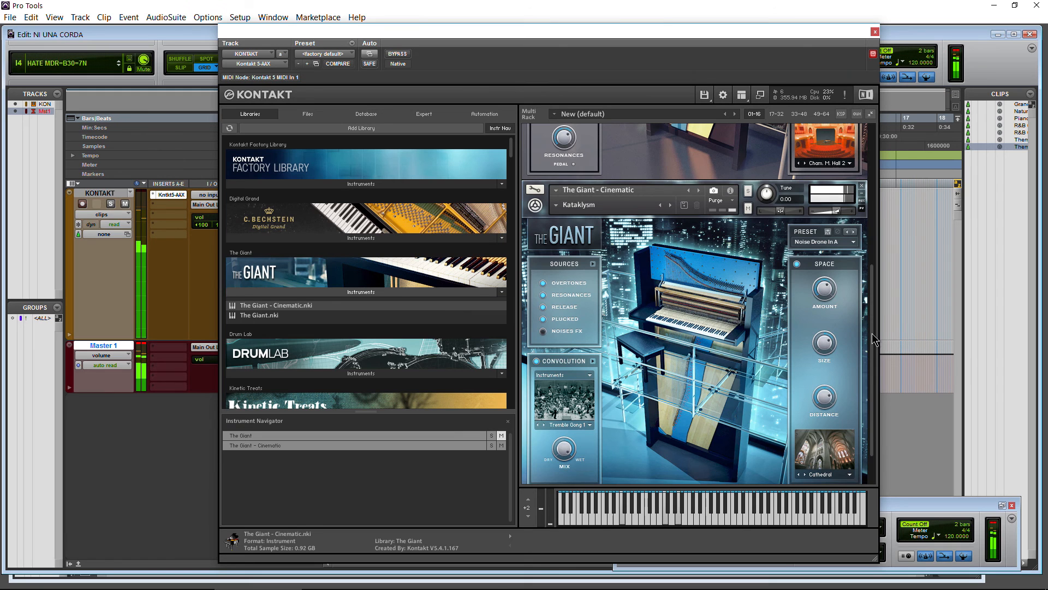
Unmute The Giant and mute The Giant - Cinematic.
left_click_drag(1019, 387, 1020, 144)
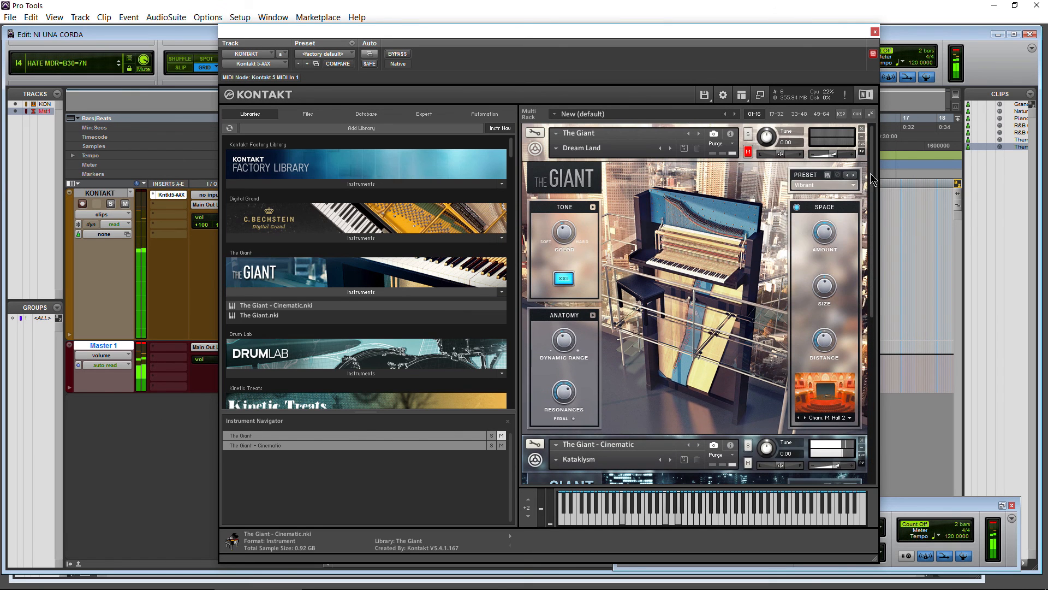
left_click(748, 151)
left_click_drag(872, 203, 871, 178)
left_click(749, 207)
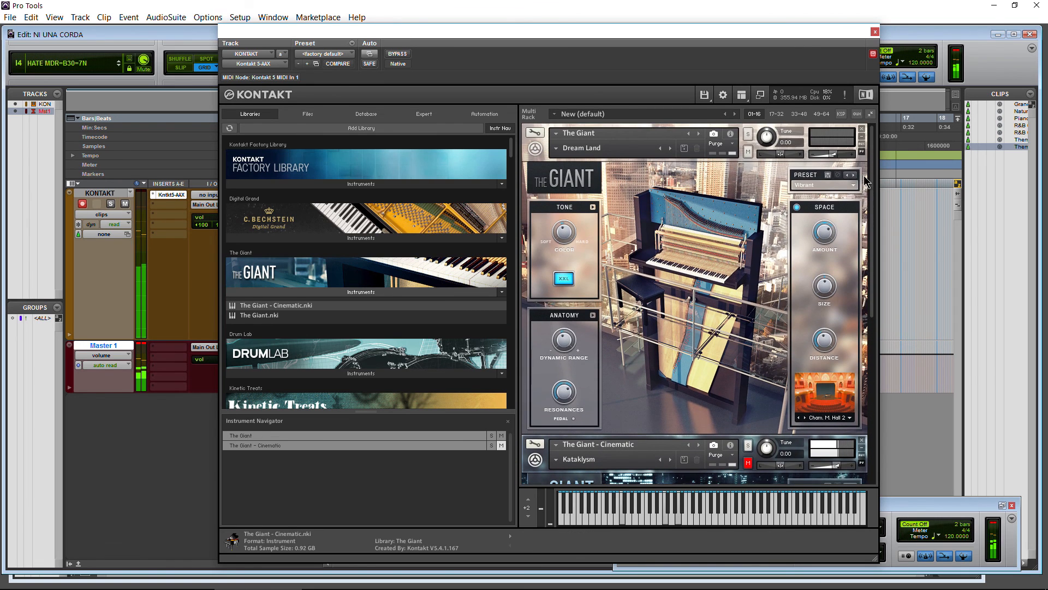
Play the Pro Tools session briefly from the start to hear The Giant's Vibrant preset, and stop playback.
left_click(934, 507)
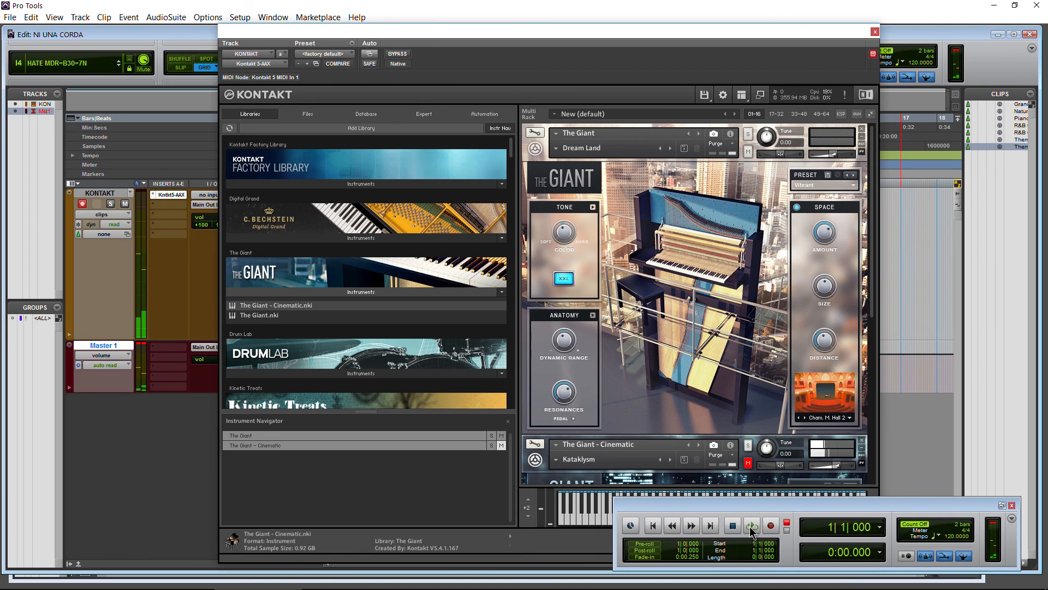
left_click_drag(871, 239, 870, 156)
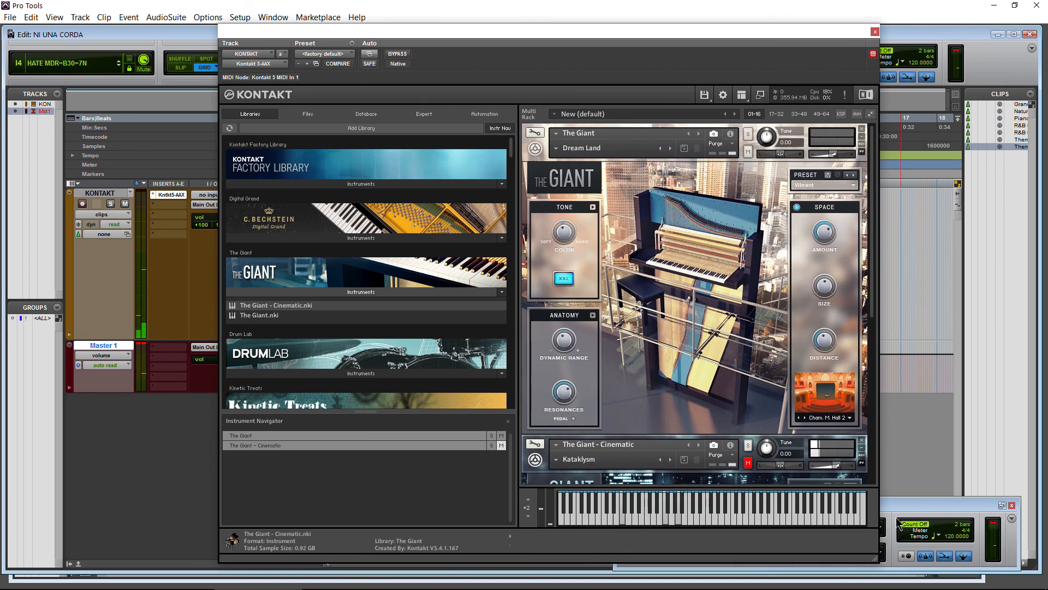
left_click(899, 504)
left_click(752, 526)
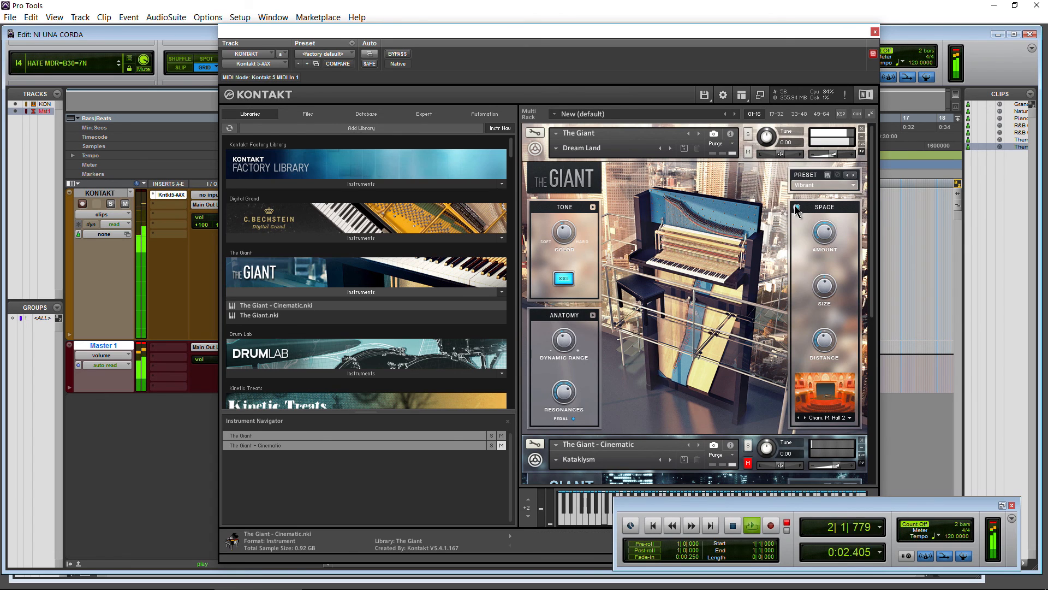
key("space")
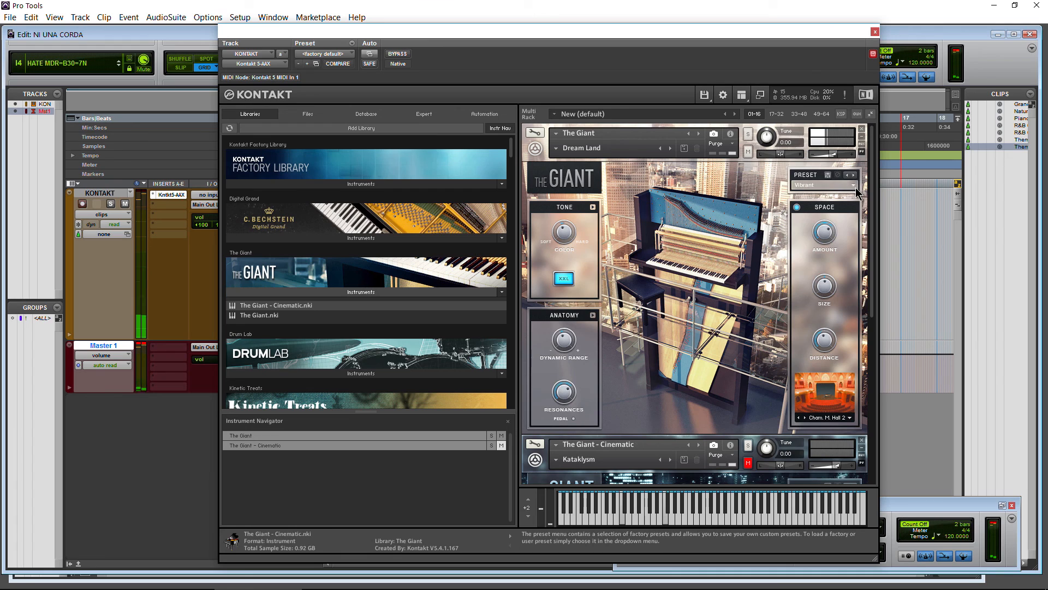
Load the Basic Giant preset in The Giant and start session playback to audition it.
left_click(854, 185)
left_click(838, 224)
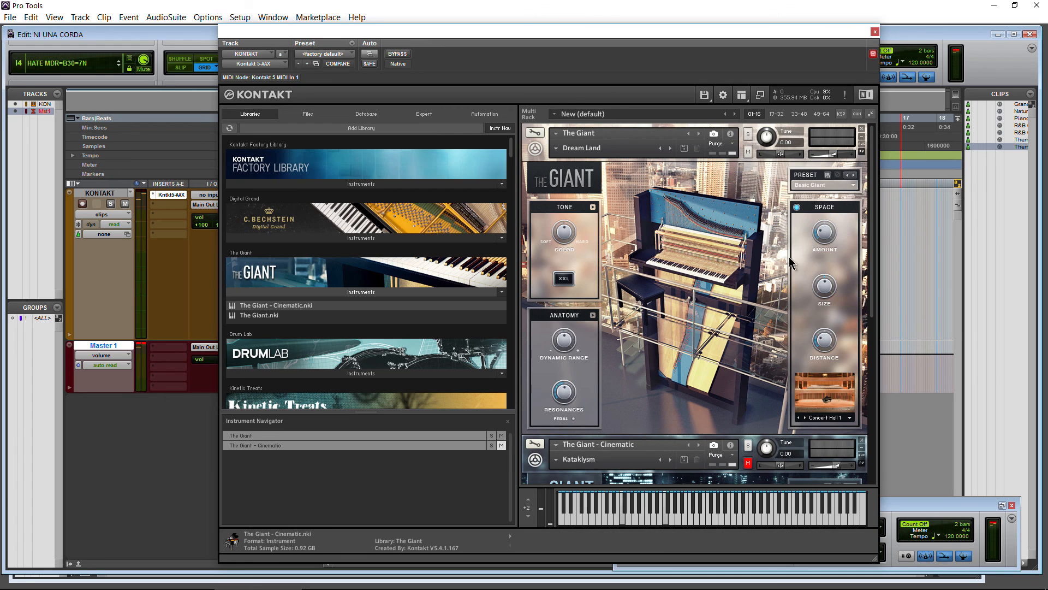
left_click(894, 506)
key("space")
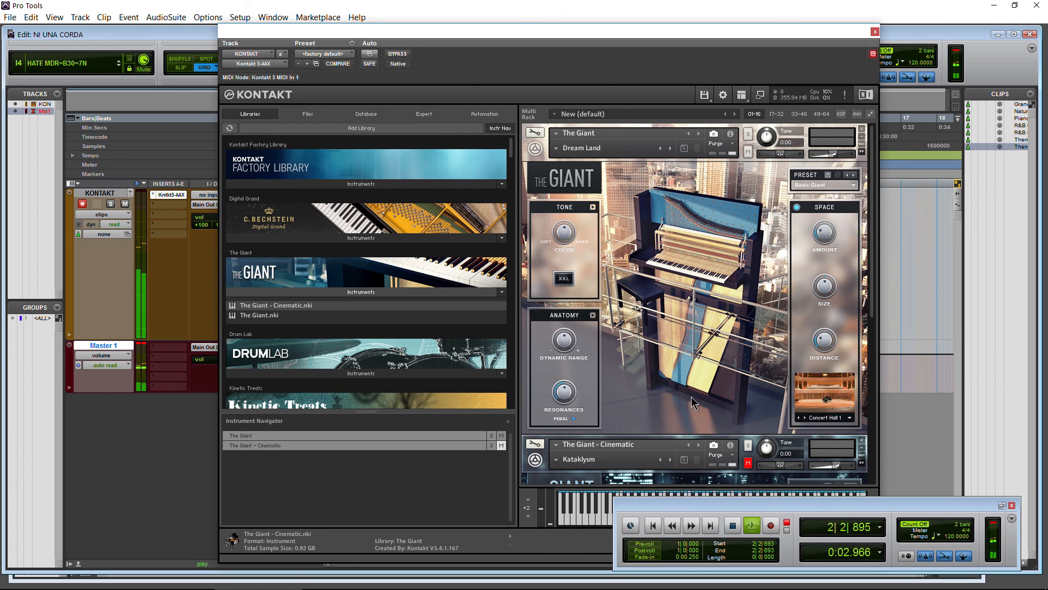
Enable the XXL option in The Giant's Tone section during playback, and stop the session.
left_click(562, 232)
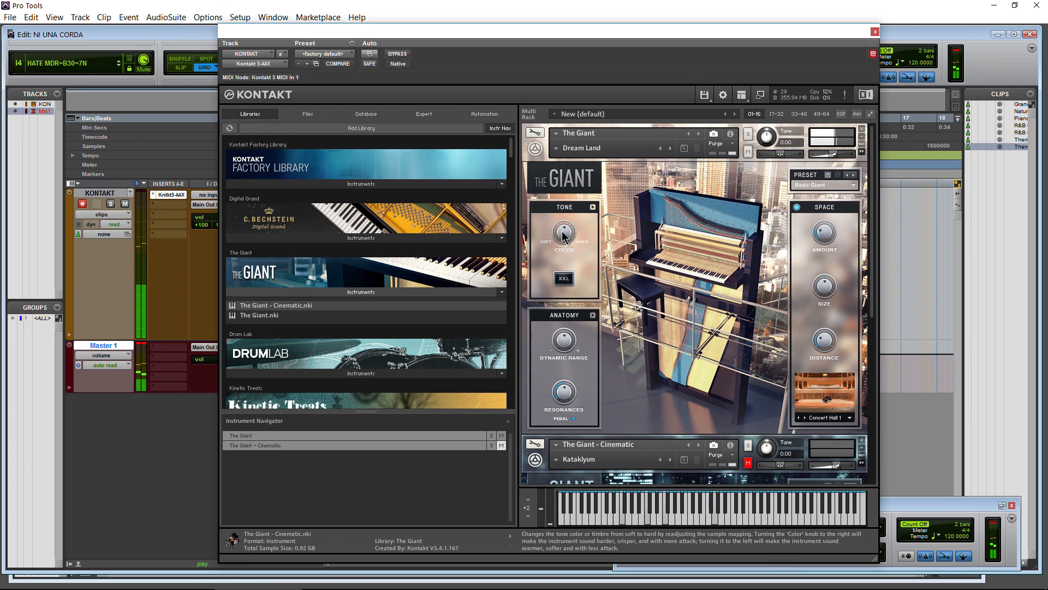
left_click(563, 279)
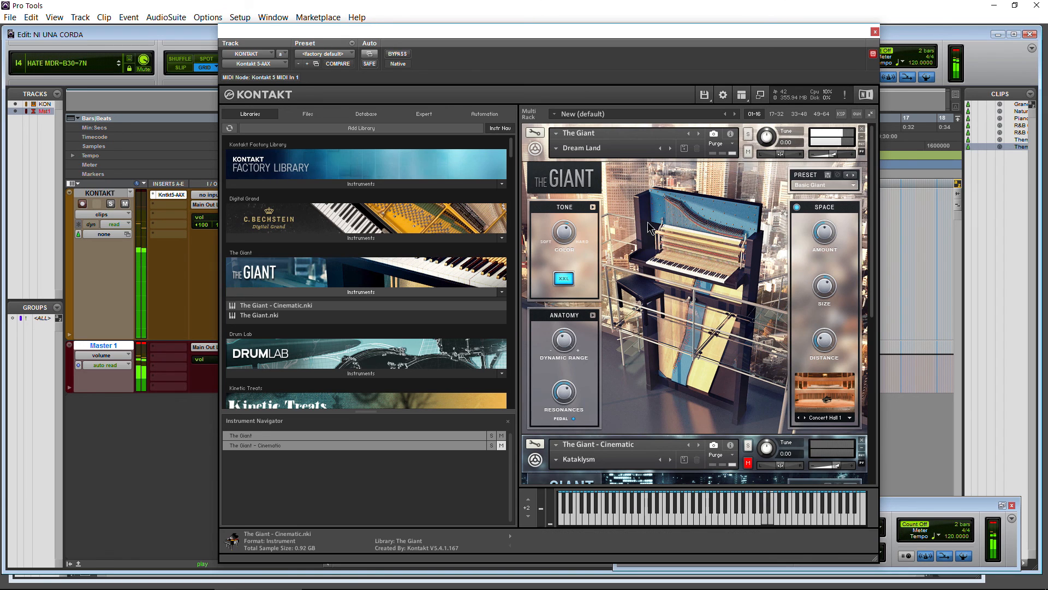
left_click(924, 503)
key("space")
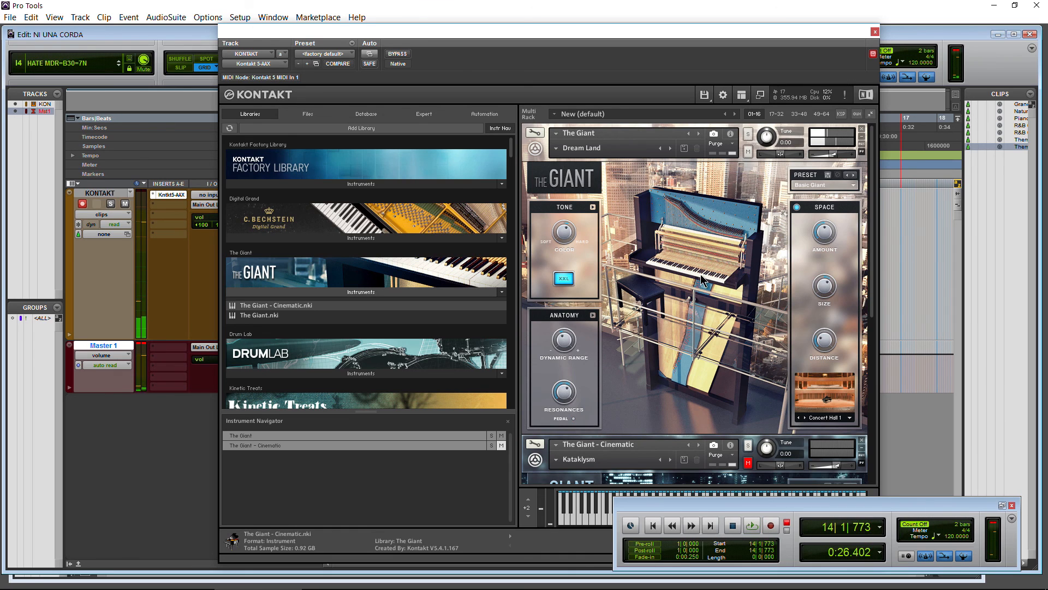
Review the snapshot lists of The Giant - Cinematic and The Giant without loading another snapshot.
left_click(740, 310)
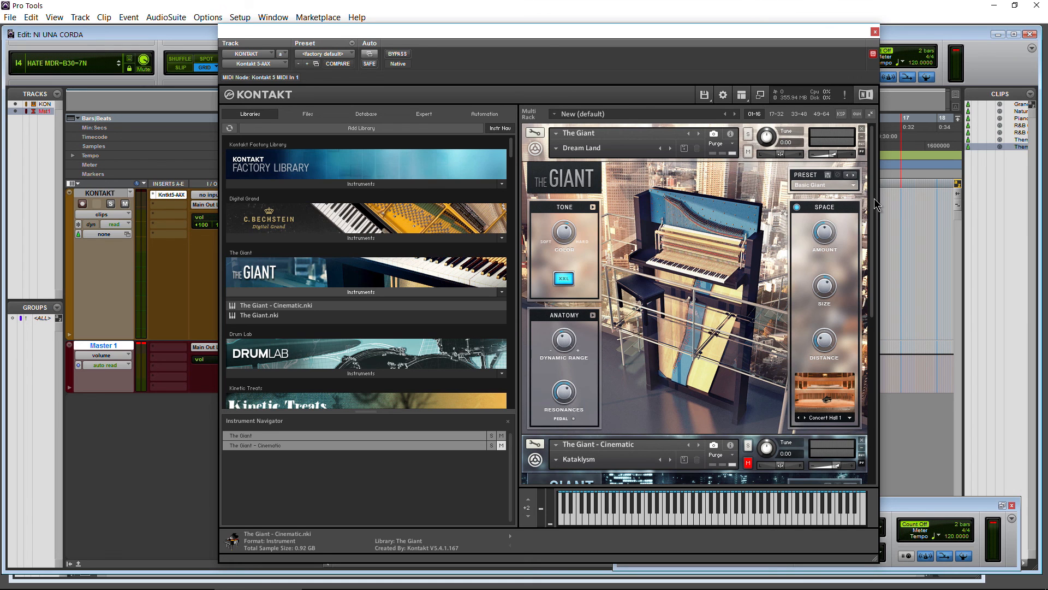
left_click_drag(874, 199, 874, 242)
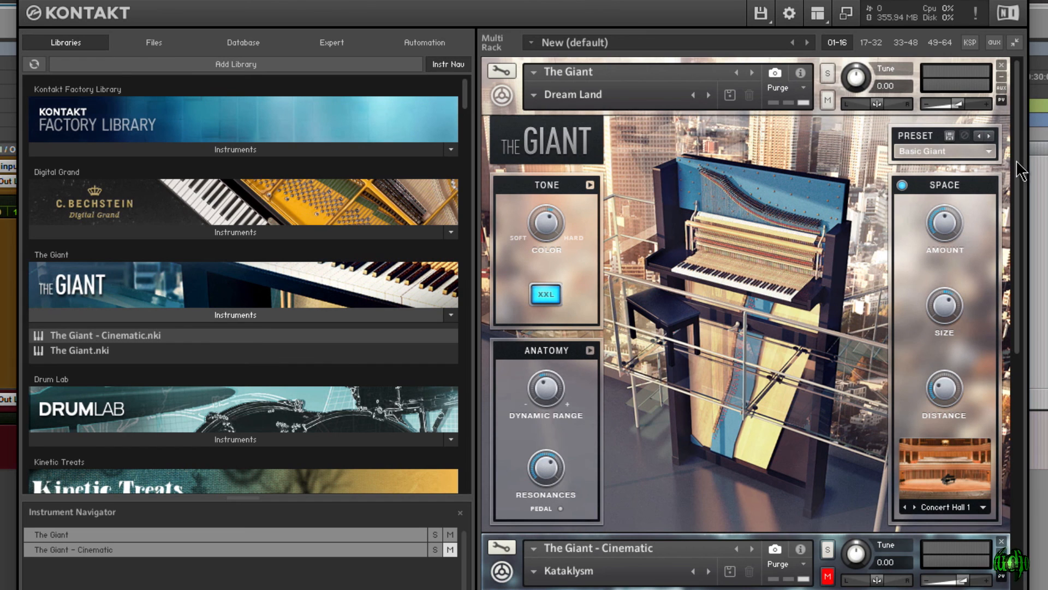
left_click_drag(1017, 163, 1031, 377)
left_click(583, 203)
left_click(537, 199)
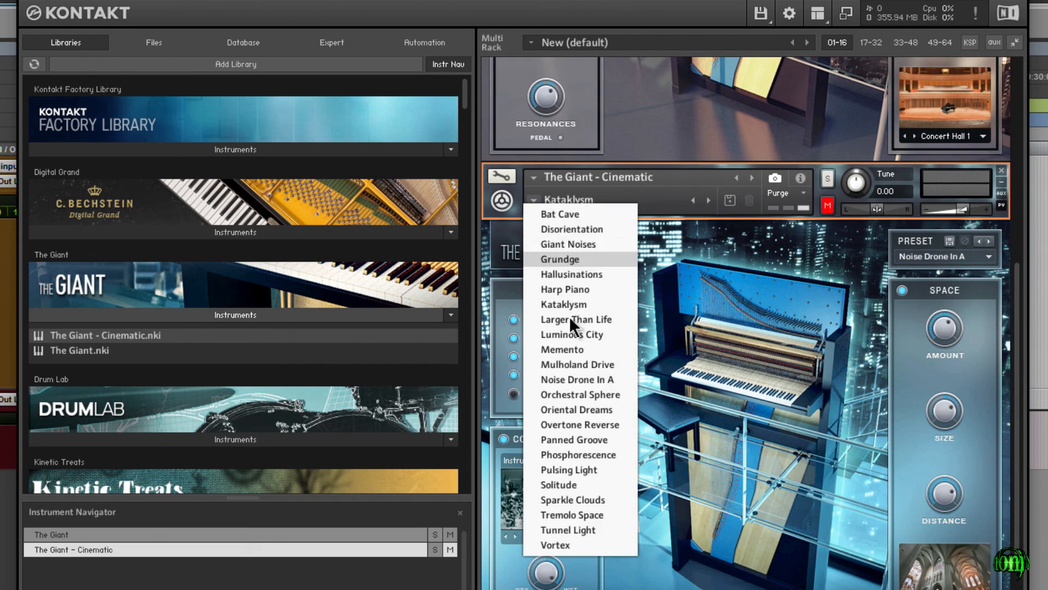
left_click(713, 348)
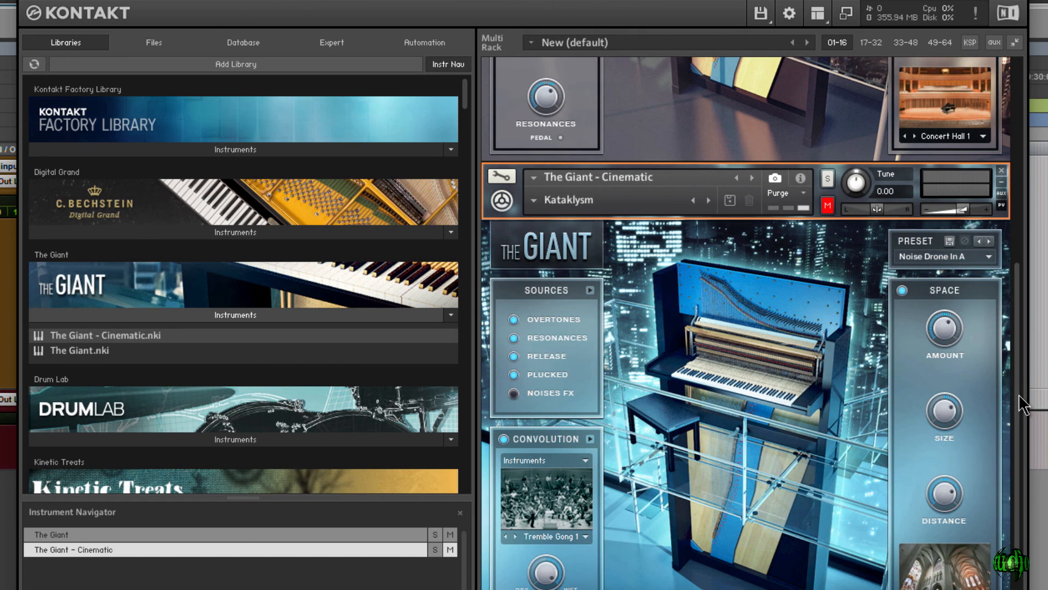
left_click_drag(1020, 396, 1020, 175)
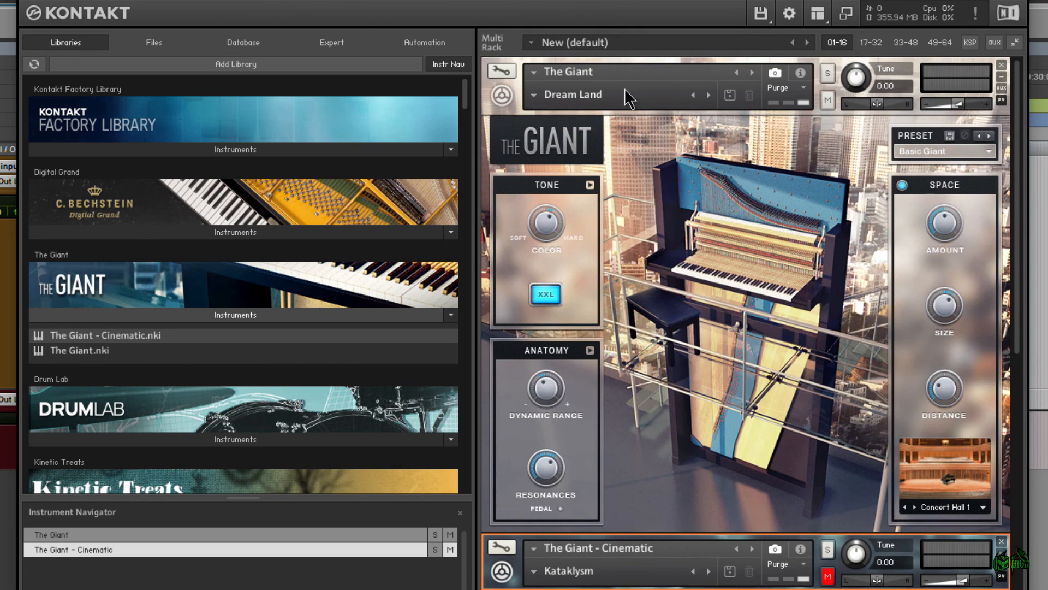
left_click(544, 100)
left_click(701, 331)
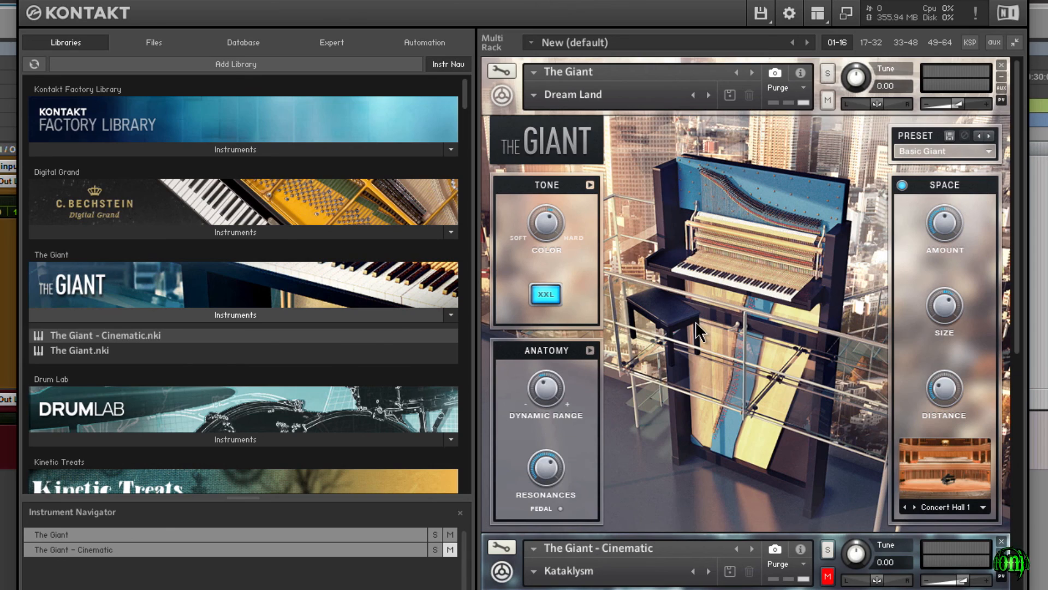